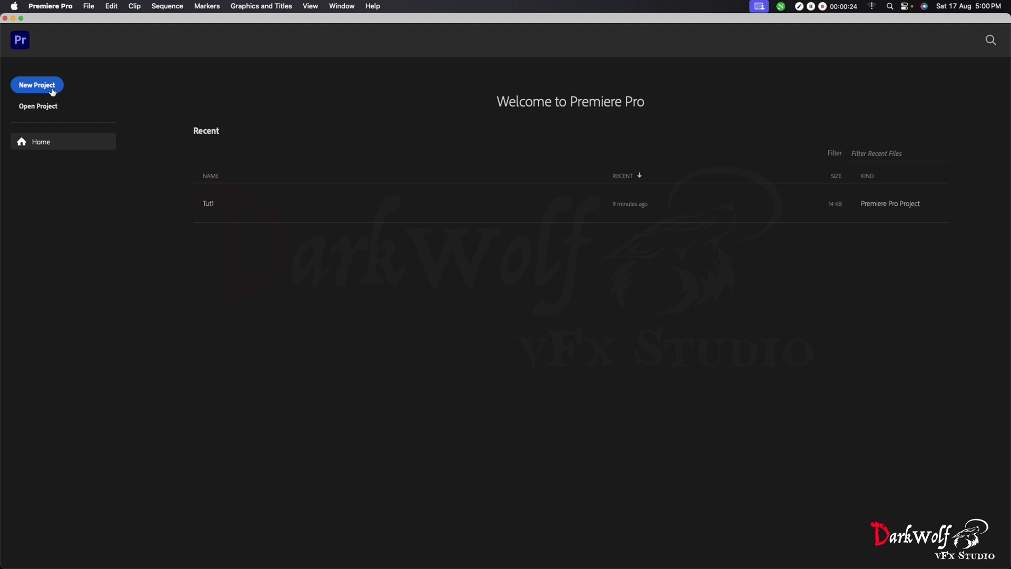
- Start a new project and name it Tut 2
left_click(37, 85)
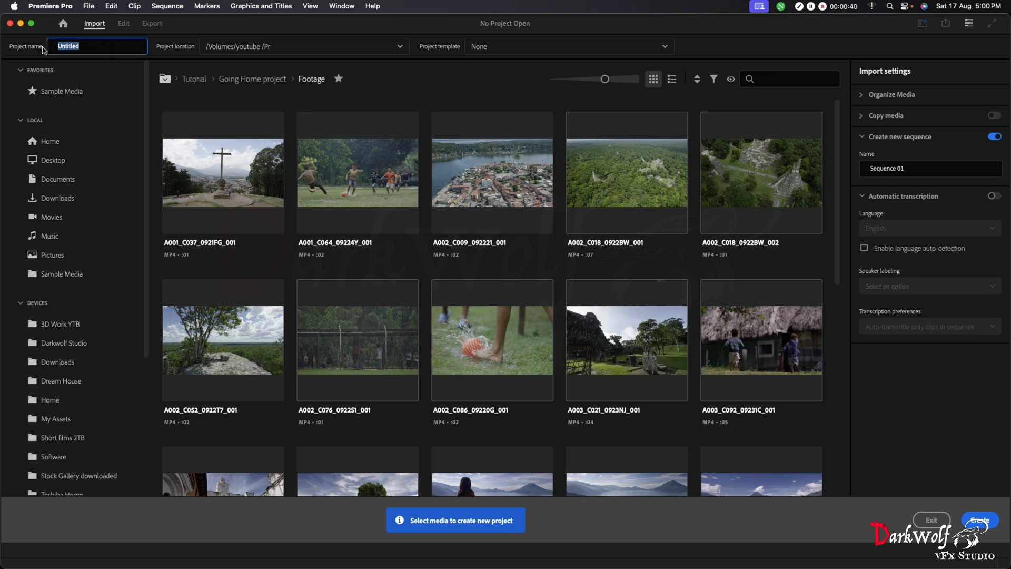
type("Tuto")
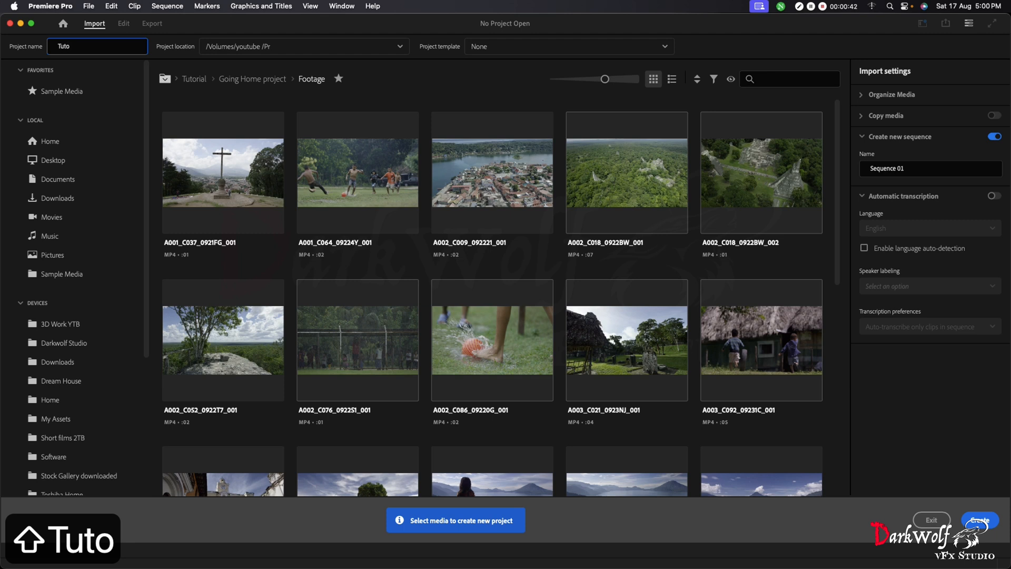
key("BackSpace")
type("2")
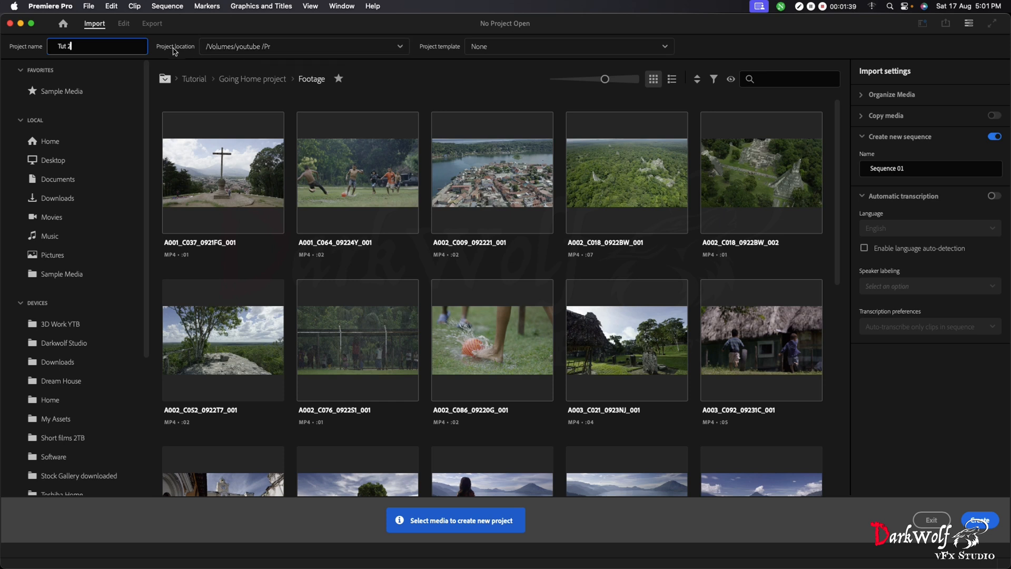
- Choose the Pr folder on the youtube volume as the project location
left_click(335, 49)
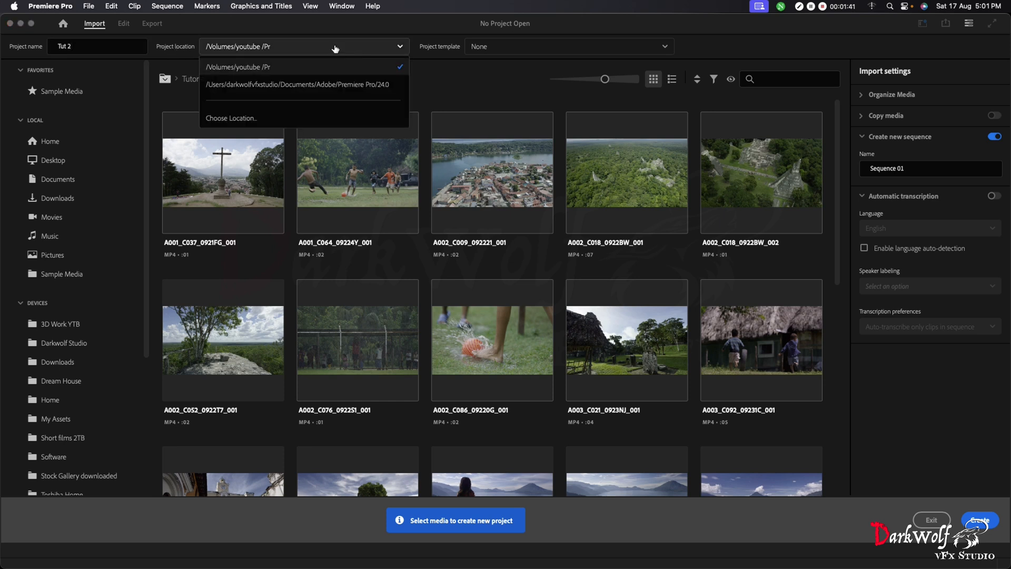
left_click(288, 119)
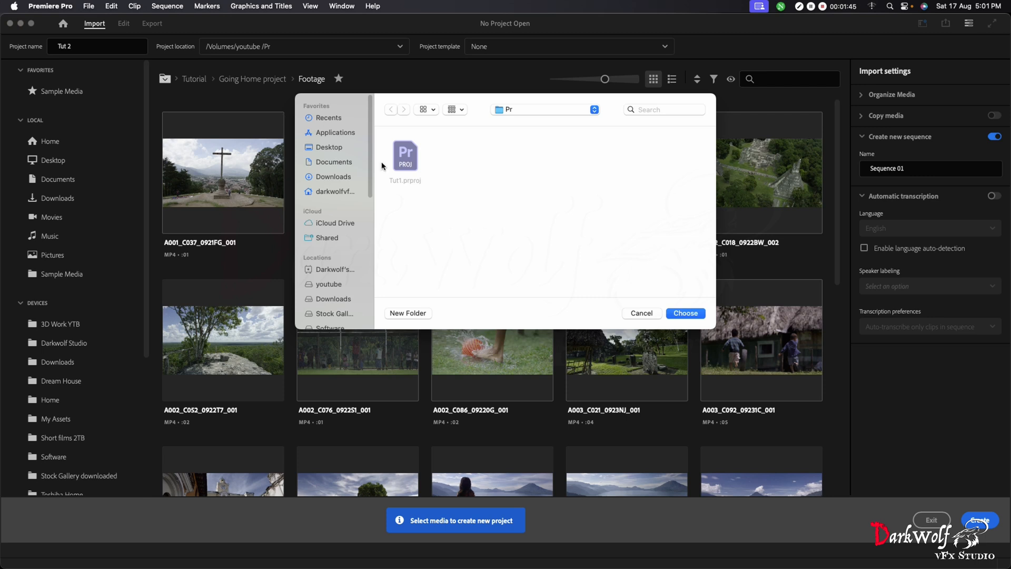
left_click_drag(712, 332, 801, 434)
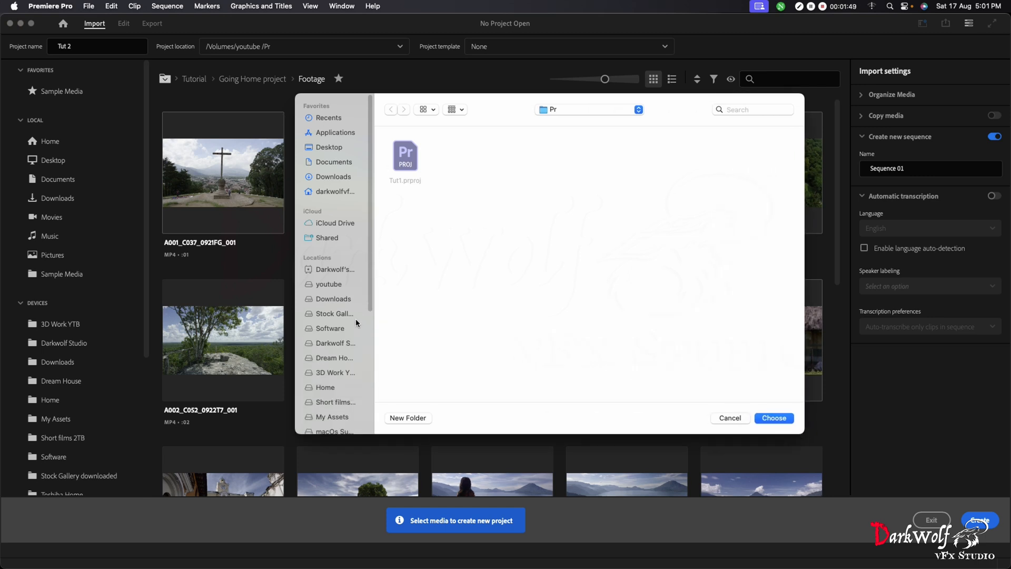
scroll(352, 321, "down", 5)
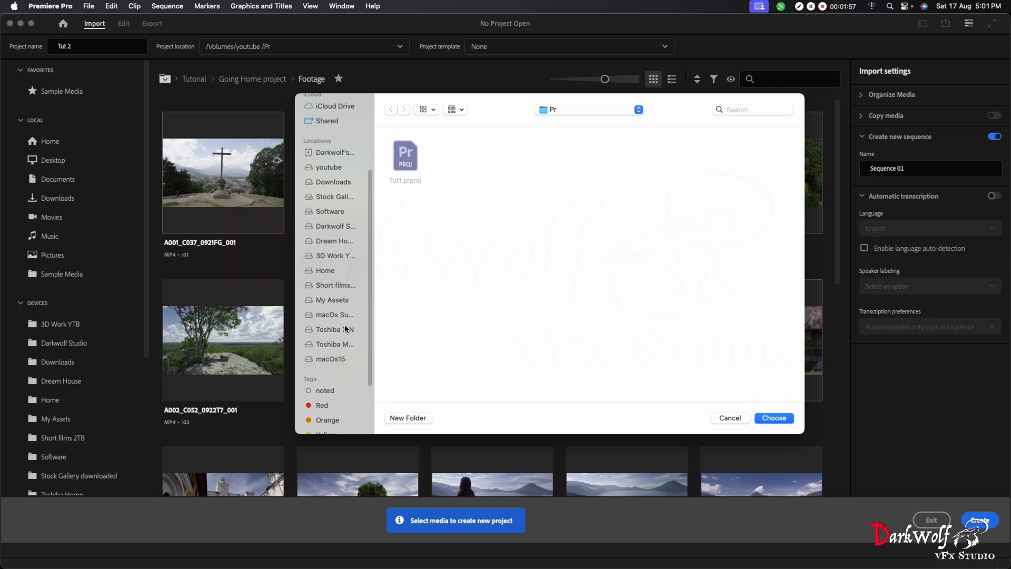
scroll(348, 295, "up", 3)
left_click(342, 238)
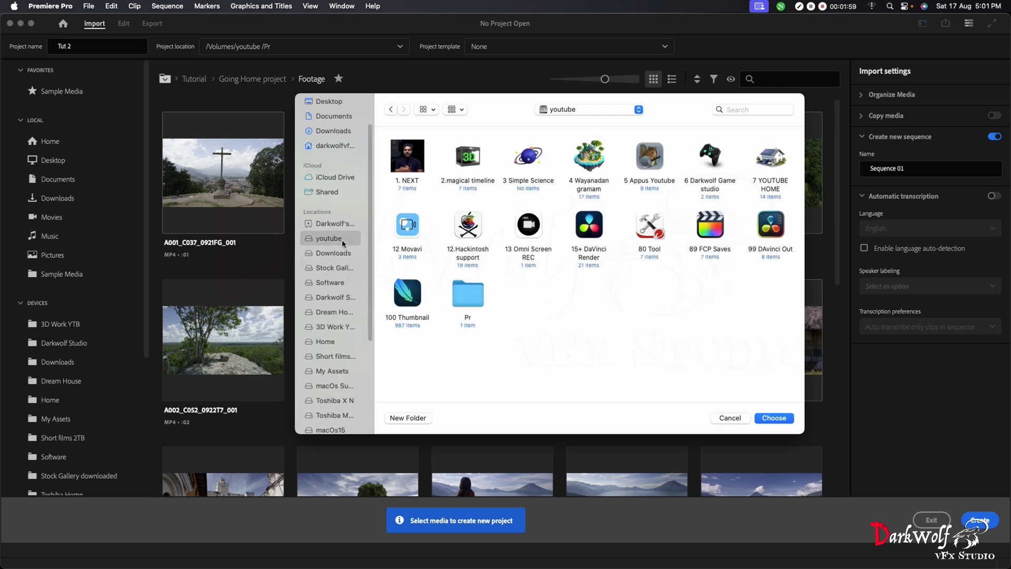
left_click(405, 420)
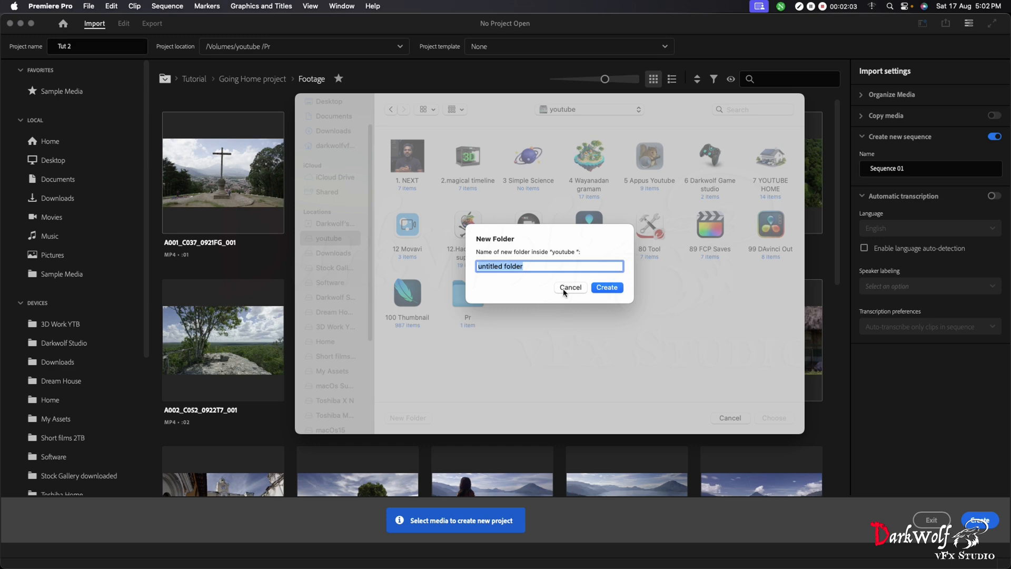
left_click(569, 275)
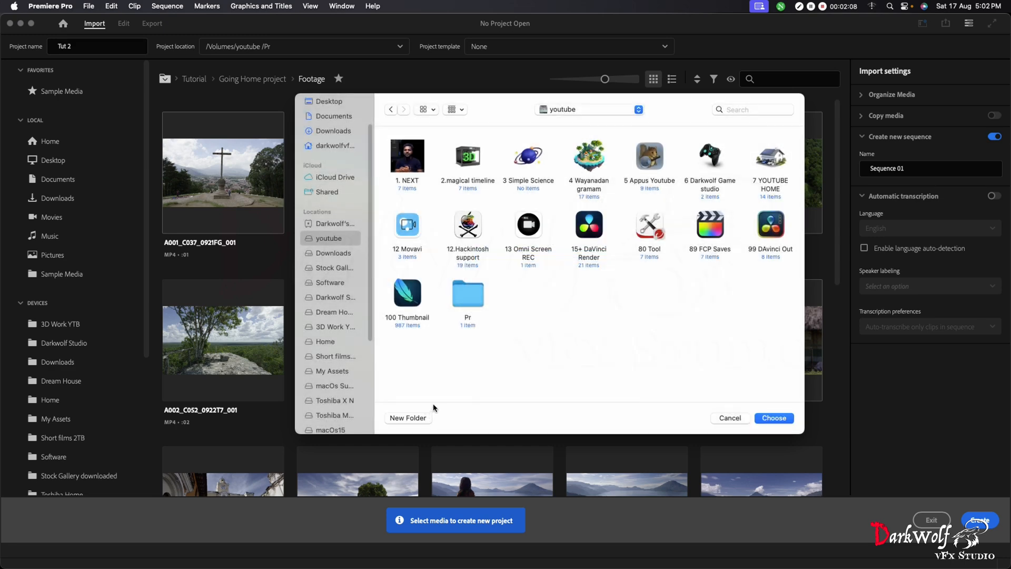
double_click(476, 301)
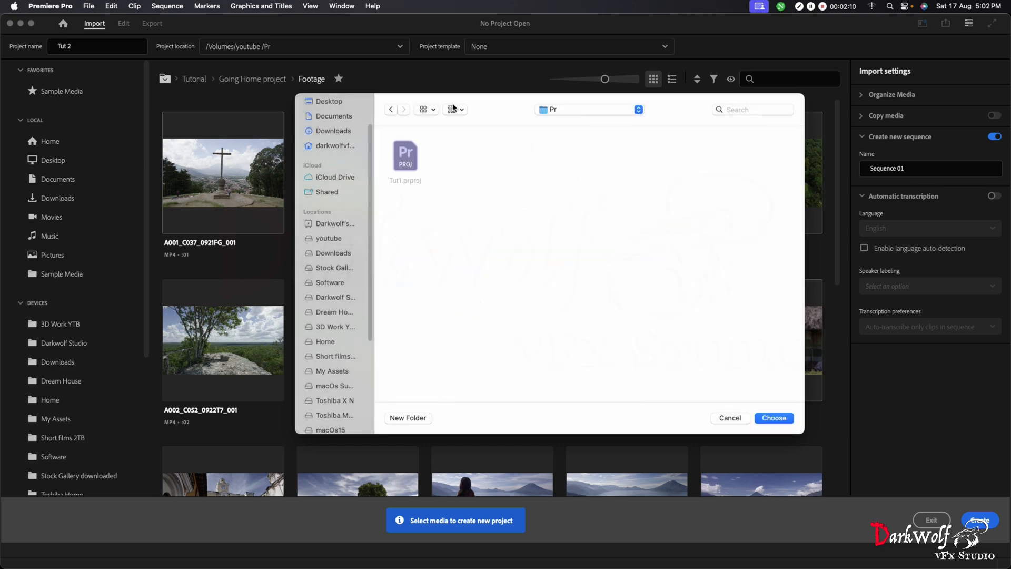
left_click(778, 420)
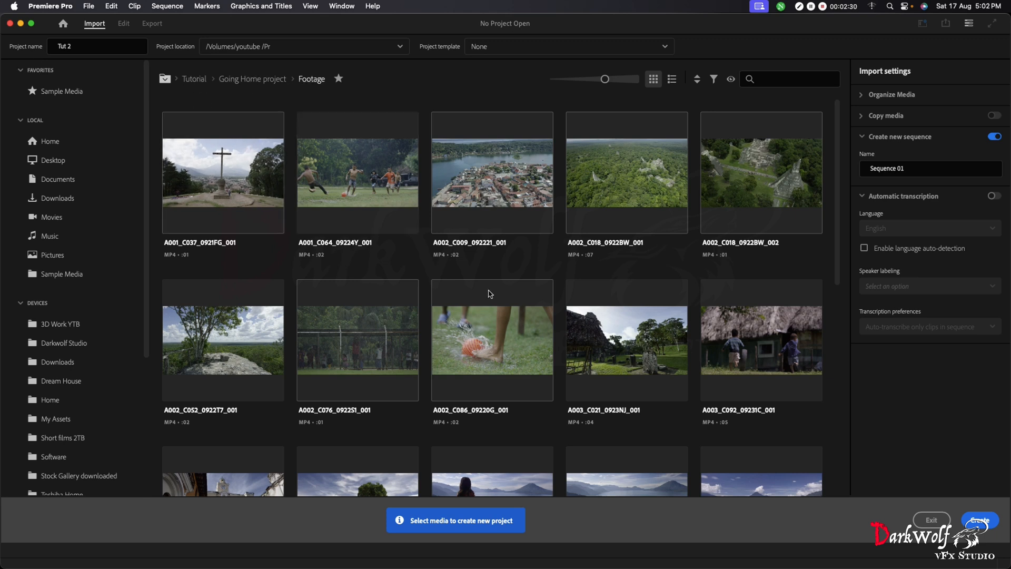
- Select the A005_C052_0925BL_001, AntiguaArchTL, Tikal and FogTL clips from the Footage folder and create the project with Sequence 01
scroll(510, 331, "down", 2)
scroll(510, 331, "down", 10)
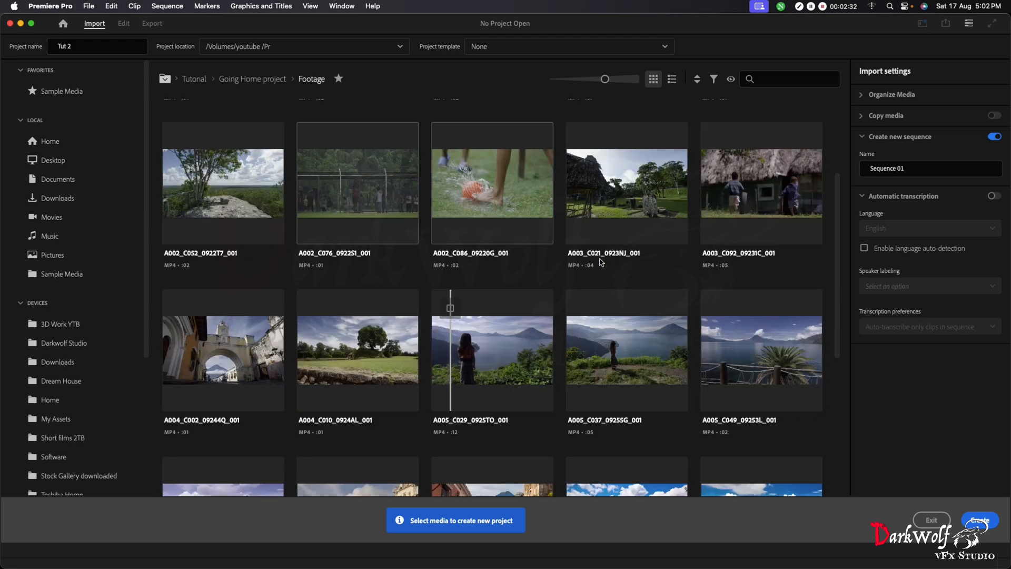
scroll(600, 267, "down", 5)
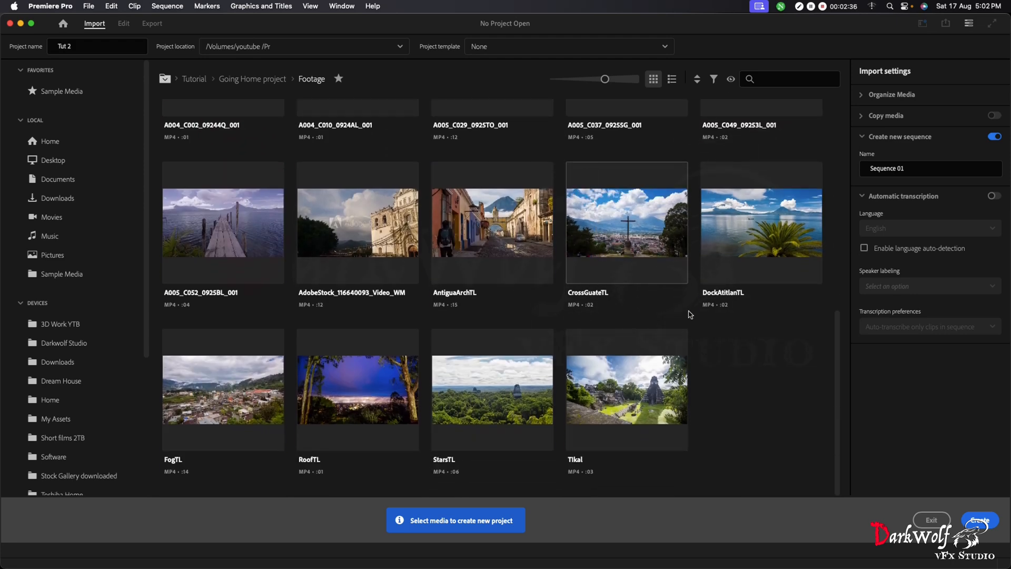
left_click(258, 237)
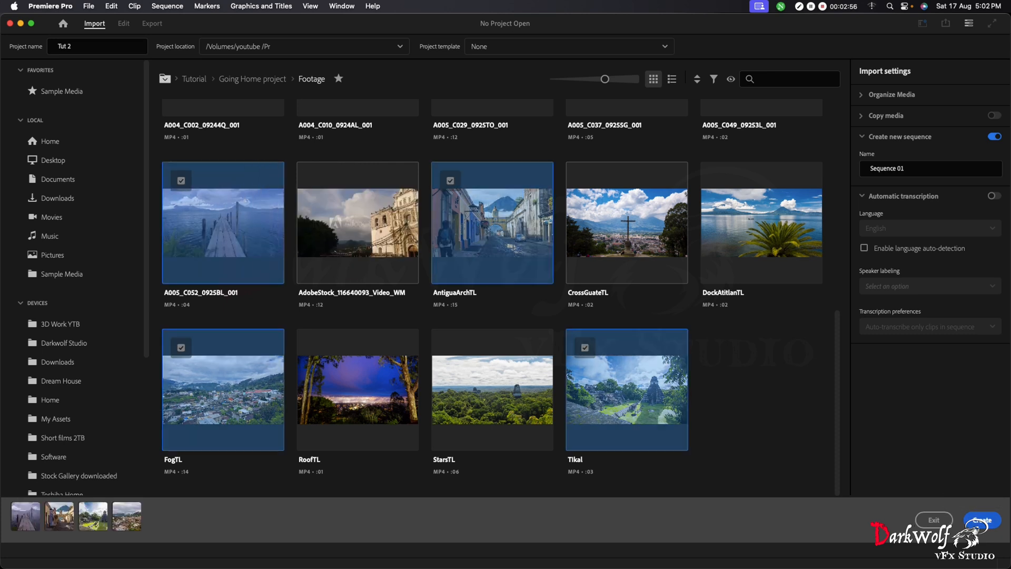
left_click(976, 523)
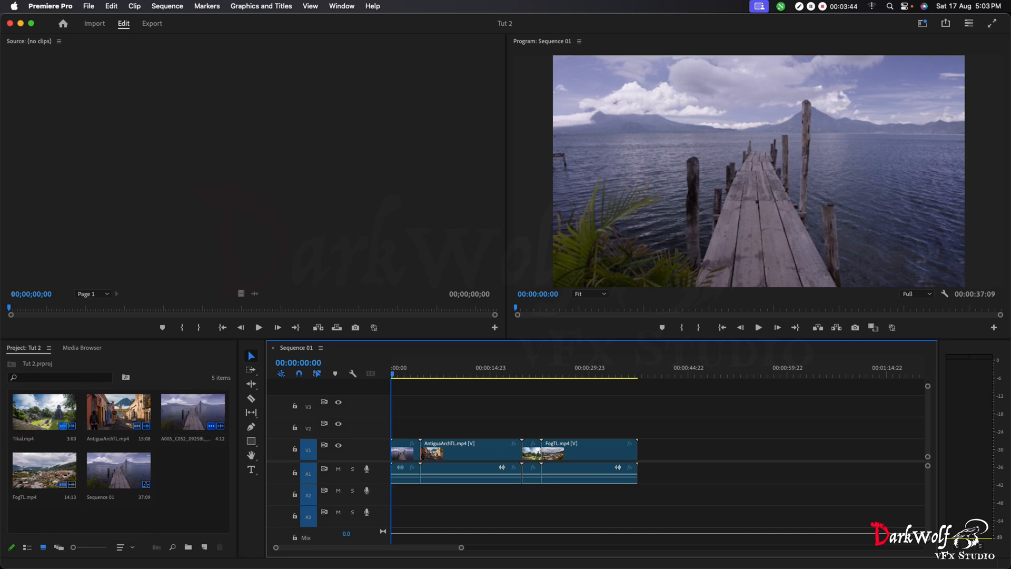
- Try importing Movie.jpg and the four Designer images beside it from the Finder's Downloads folder into the project, and undo the import
left_click_drag(790, 242, 442, 82)
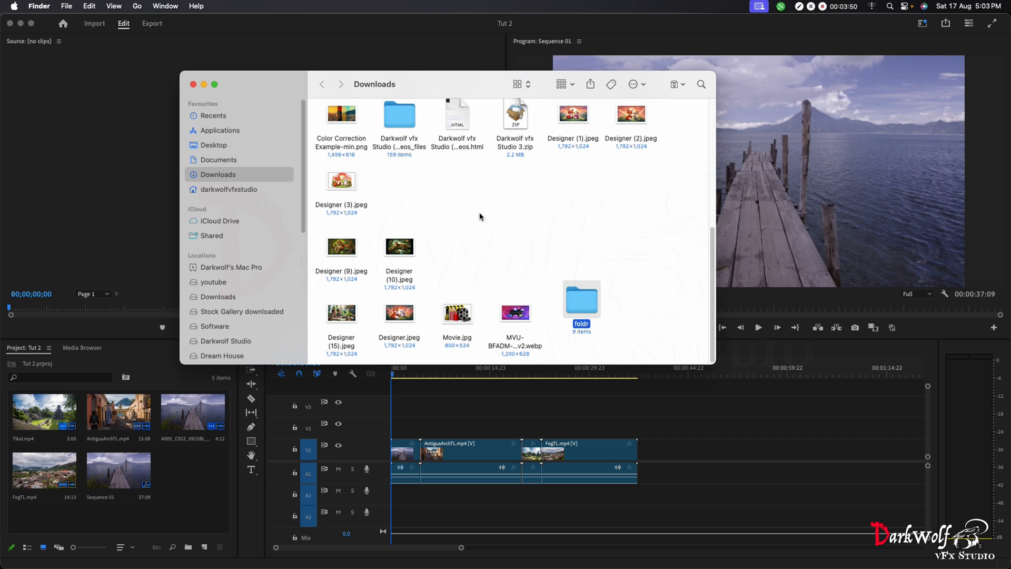
left_click_drag(462, 224, 171, 495)
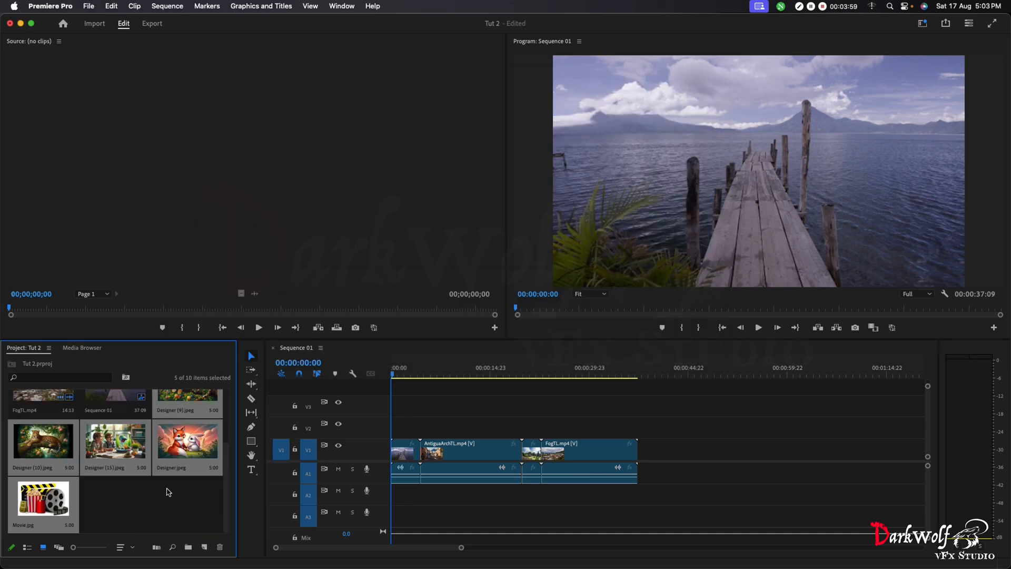
key("super+z")
- Import the foldr folder from Downloads as a bin, and delete it from the project after viewing its contents
key("ctrl+Up")
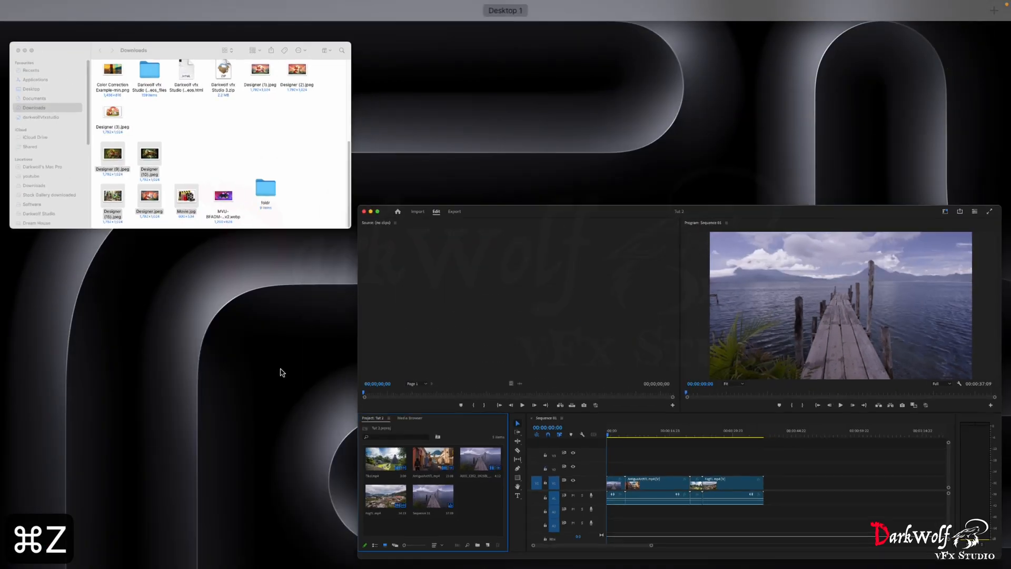
left_click(322, 221)
left_click_drag(589, 299, 195, 479)
left_click(195, 480)
double_click(194, 477)
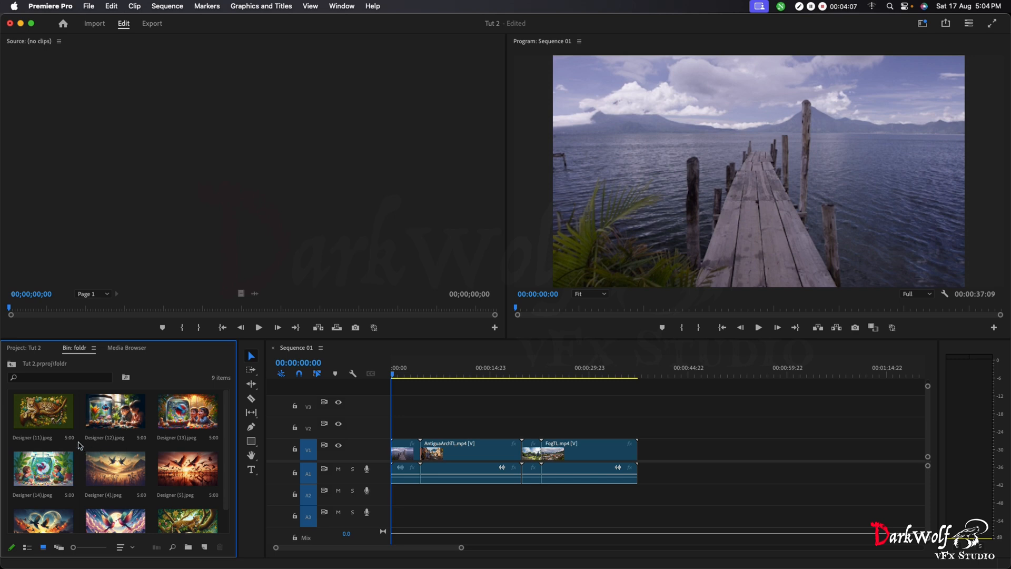
left_click(6, 367)
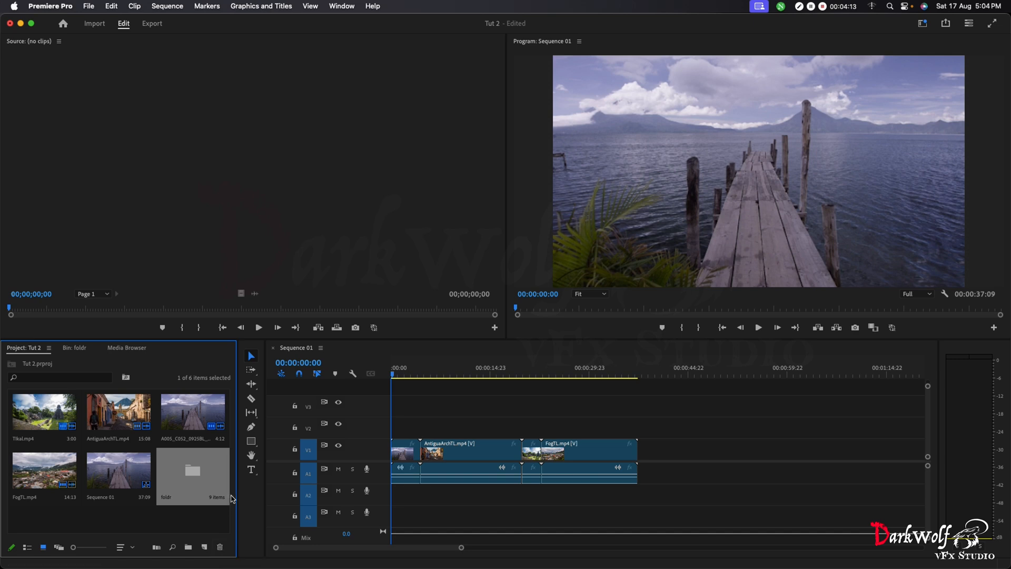
key("Delete")
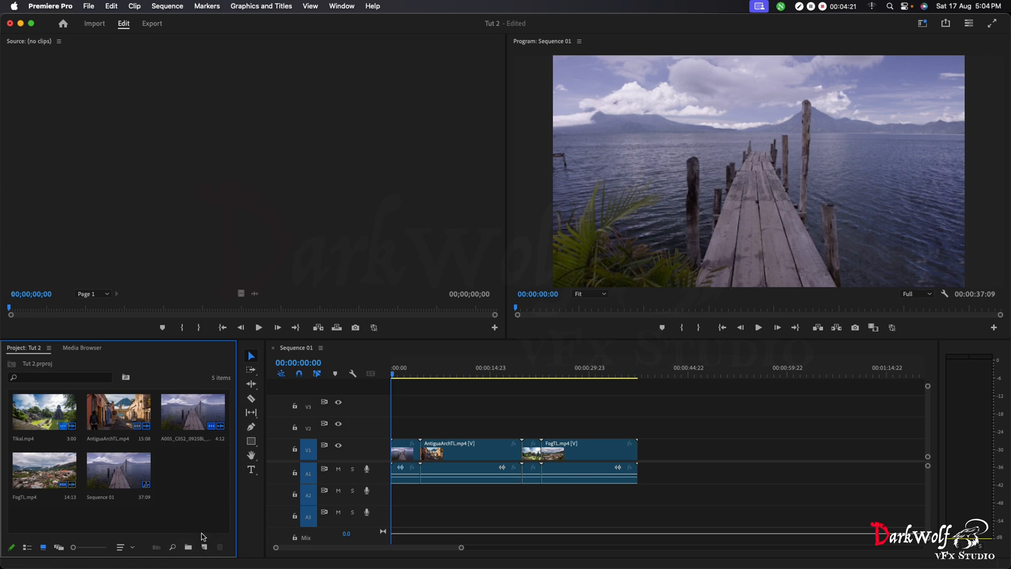
- Create a new bin in the project and name it image
right_click(204, 494)
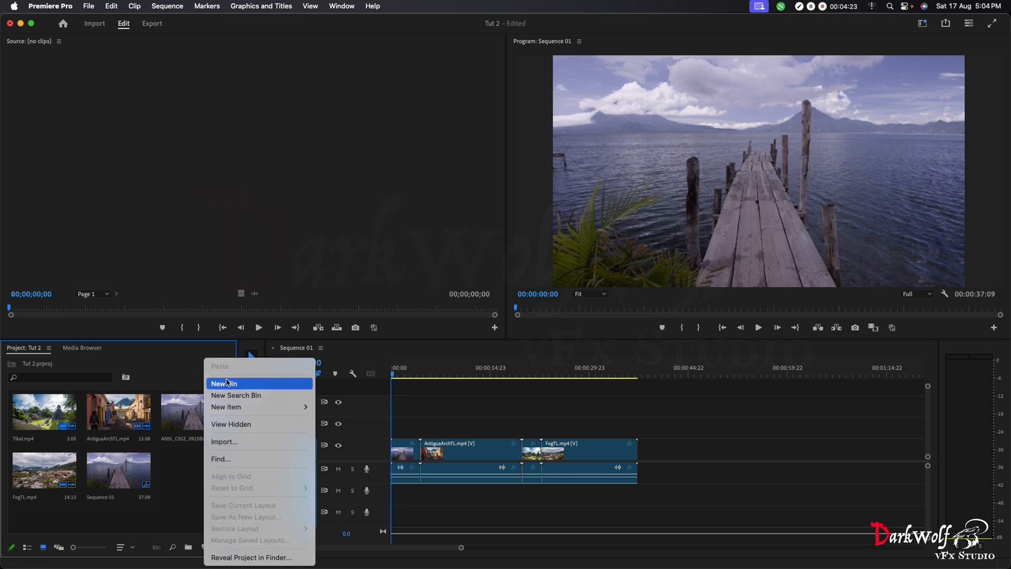
left_click(177, 481)
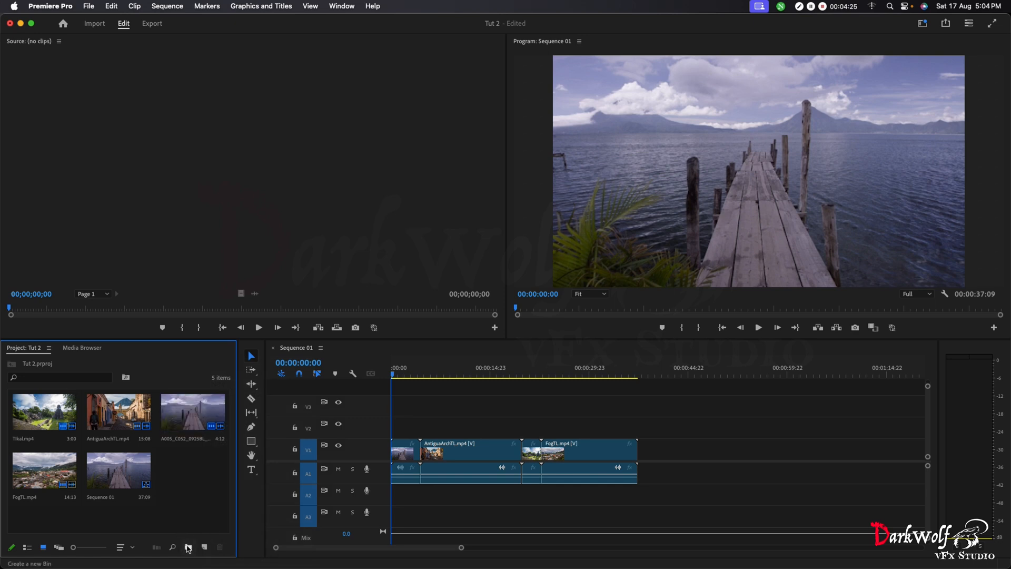
left_click(189, 548)
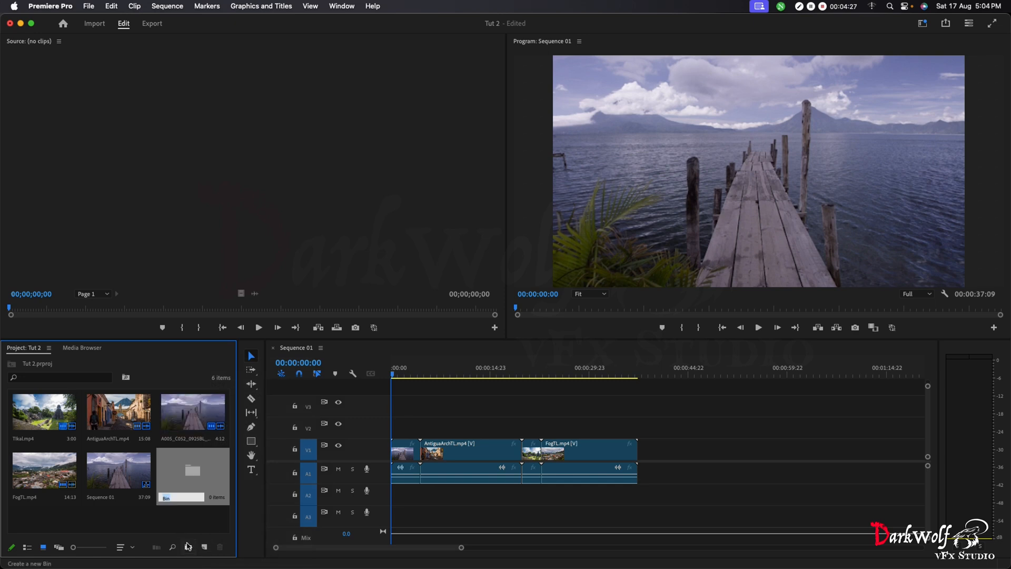
type("image")
key("Return")
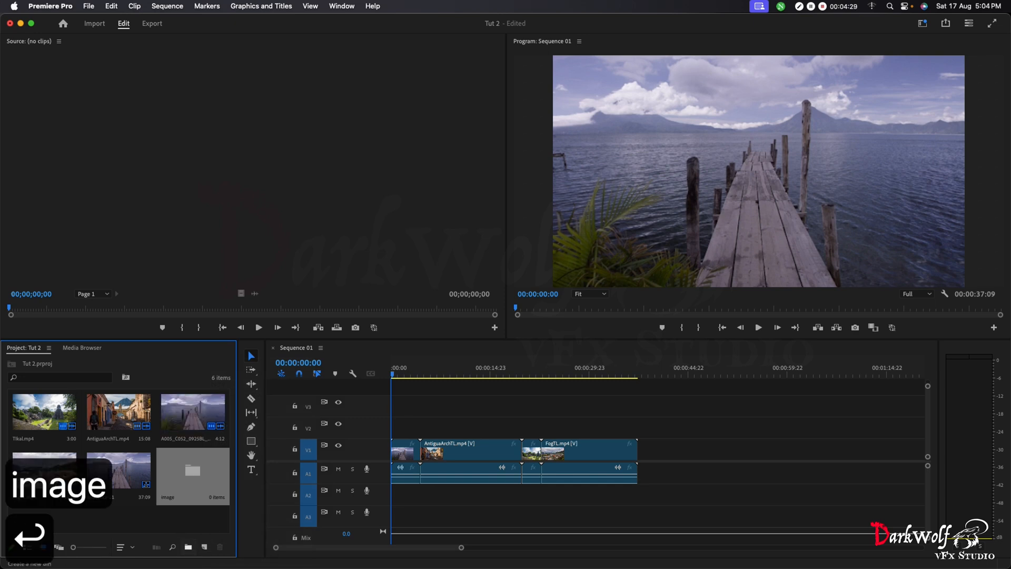
- Move all four video clips and Sequence 01 into the image bin, and open the bin
left_click_drag(129, 512, 13, 393)
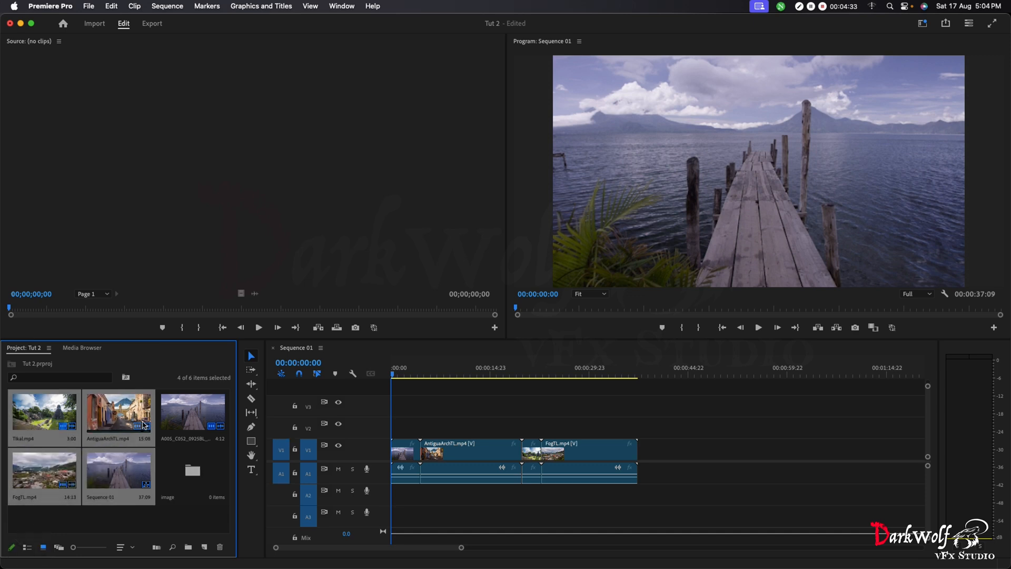
left_click_drag(132, 453, 195, 479)
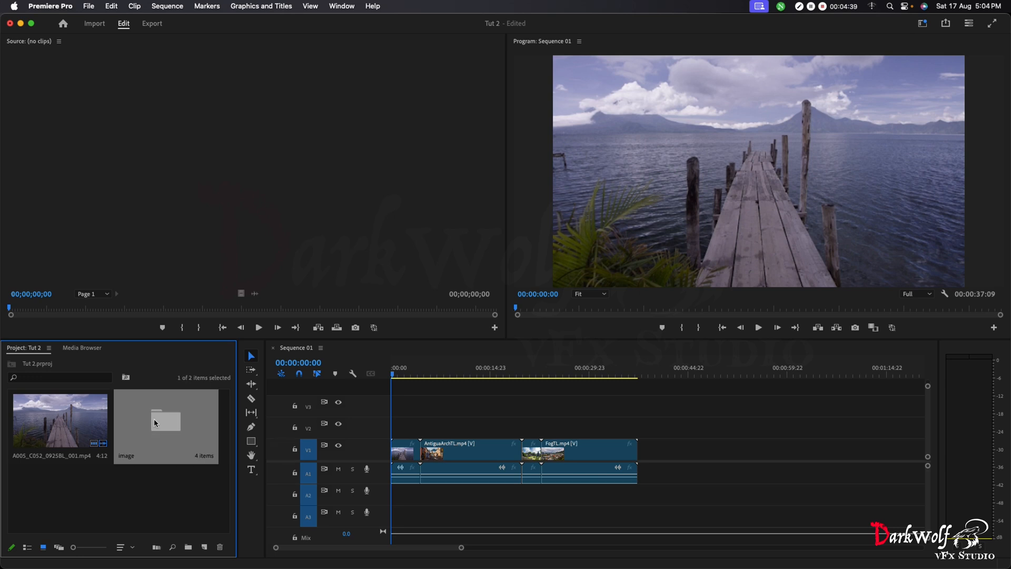
double_click(156, 423)
left_click(12, 365)
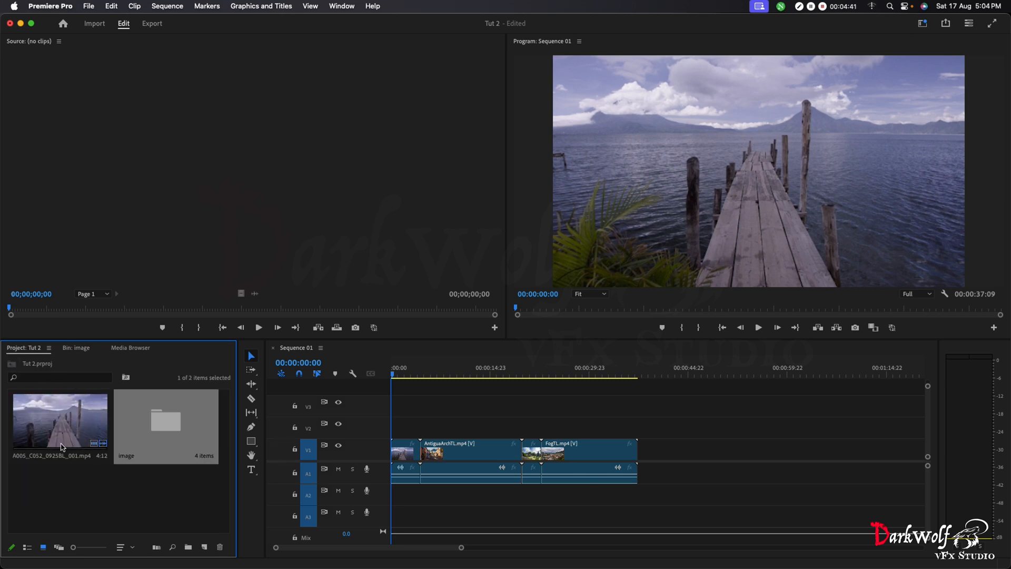
left_click(79, 421)
left_click_drag(159, 425, 159, 427)
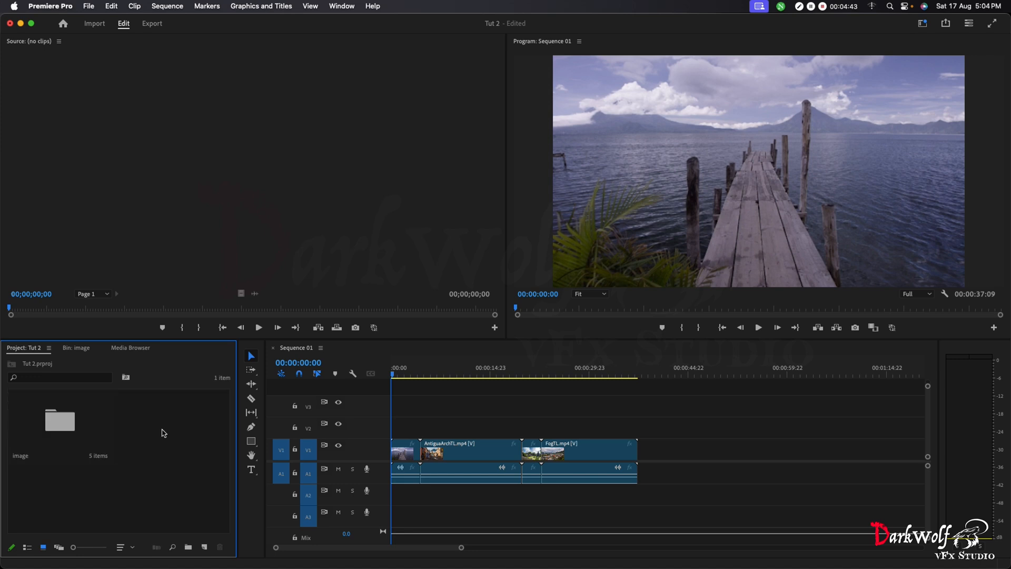
double_click(108, 434)
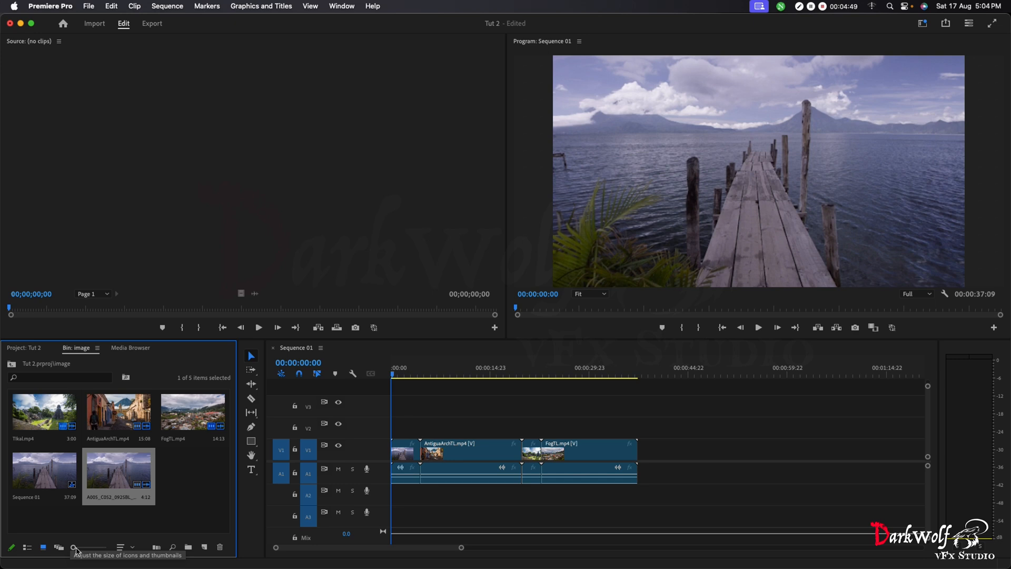
- Compare the image bin's freeform, icon and list views, and narrow the project panel
mouse_move(76, 550)
left_mouse_down()
mouse_move(105, 554)
mouse_move(73, 551)
left_mouse_up()
left_click(59, 548)
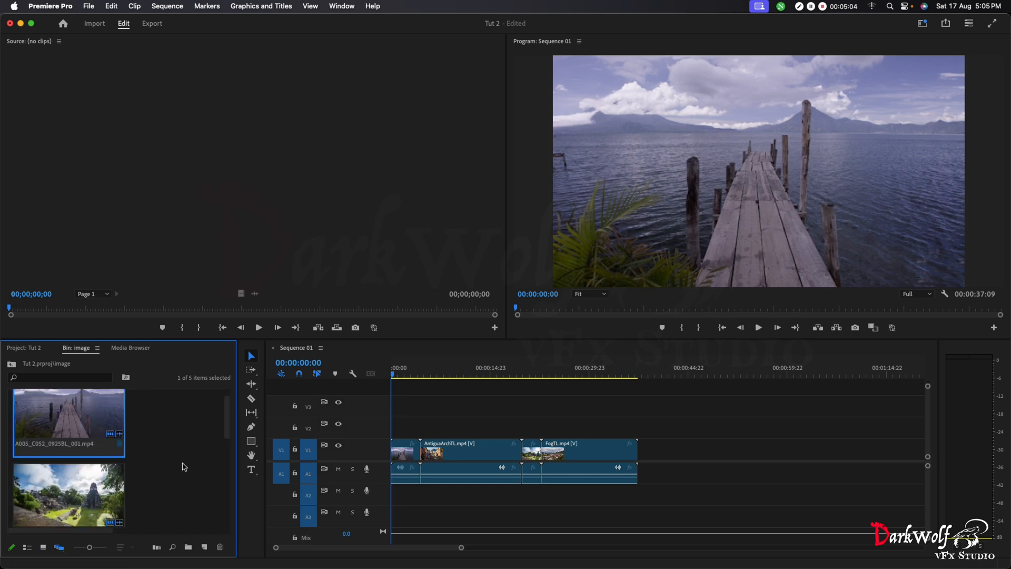
scroll(181, 440, "down", 1)
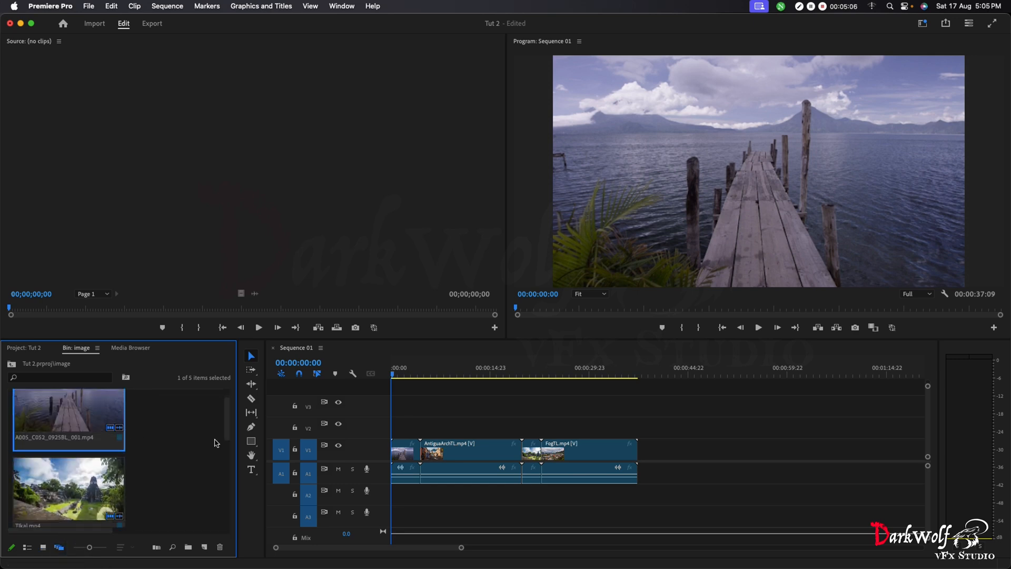
left_click_drag(239, 456, 201, 456)
left_click(43, 547)
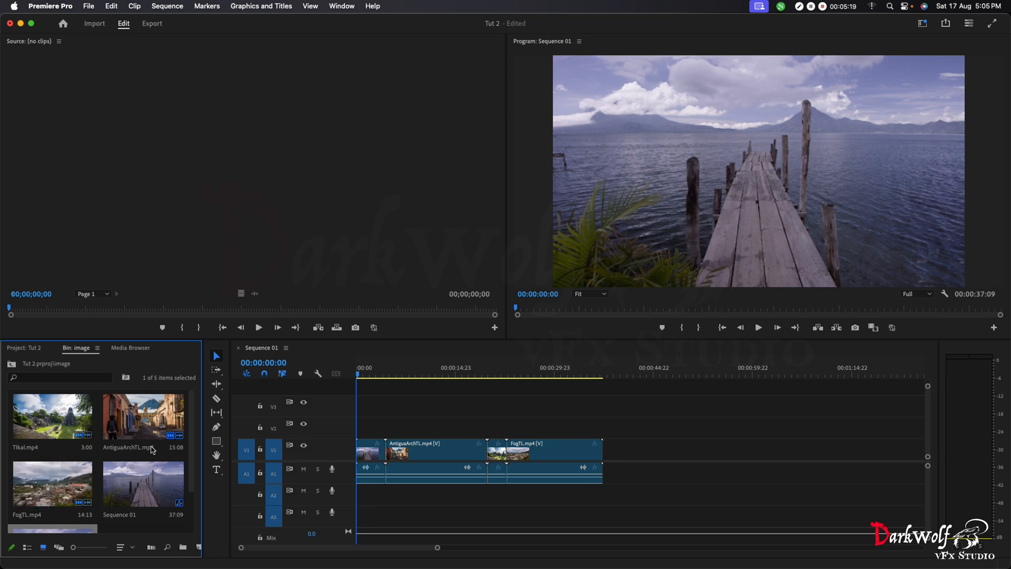
left_click(27, 547)
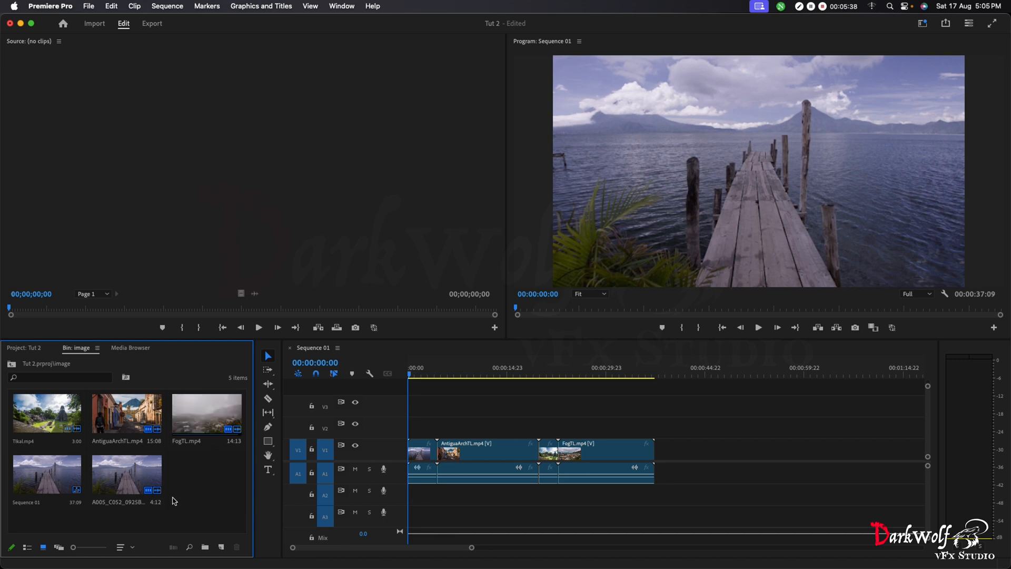
- Examine the image bin's Find options and the list of new item types
left_click(191, 547)
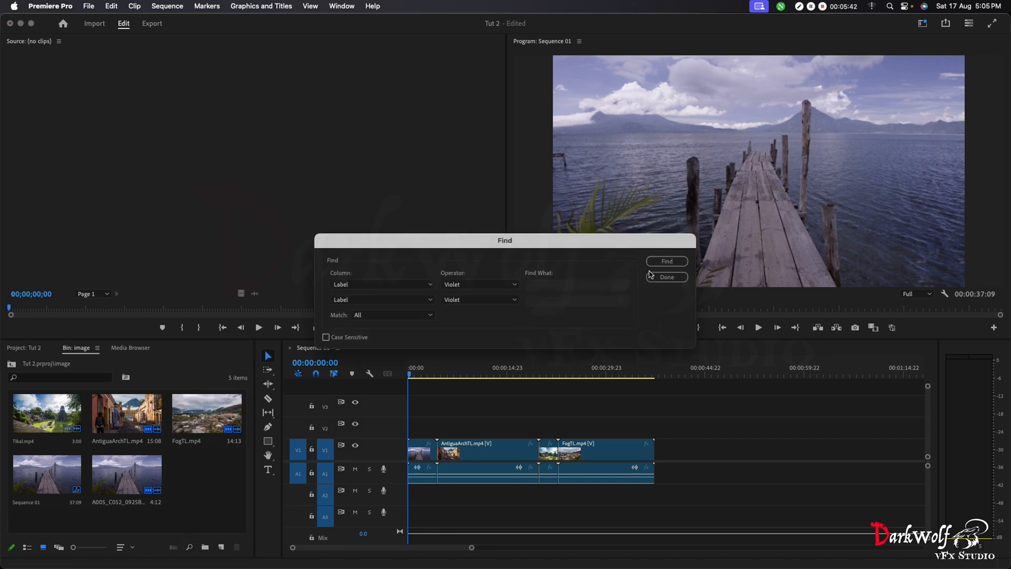
left_click(667, 277)
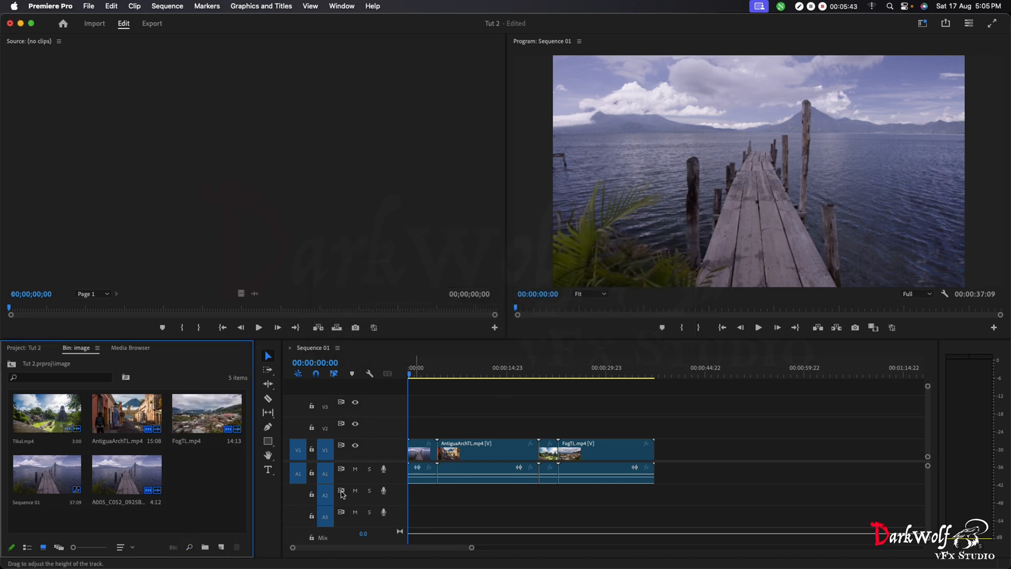
left_click(222, 548)
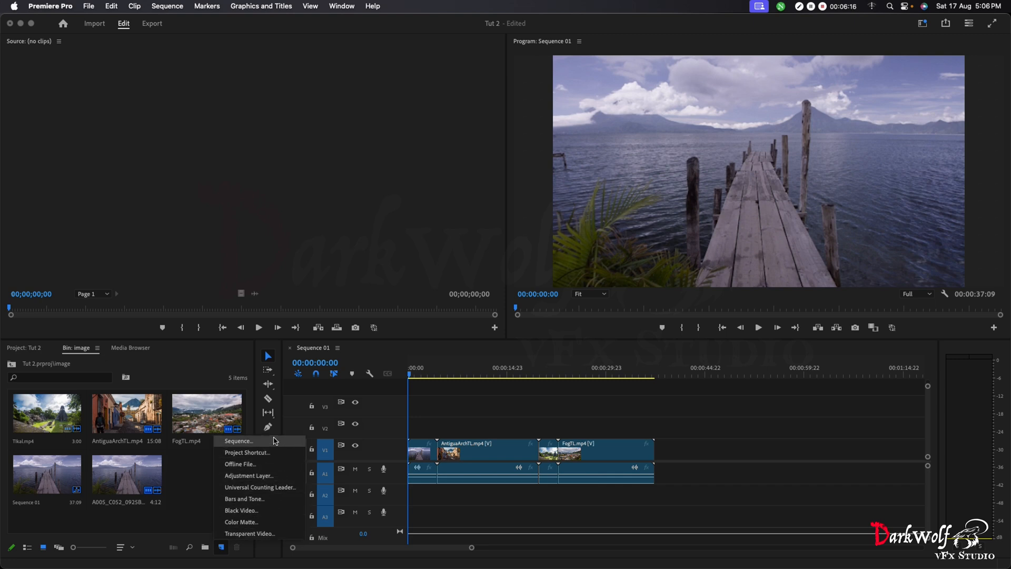
left_click(441, 425)
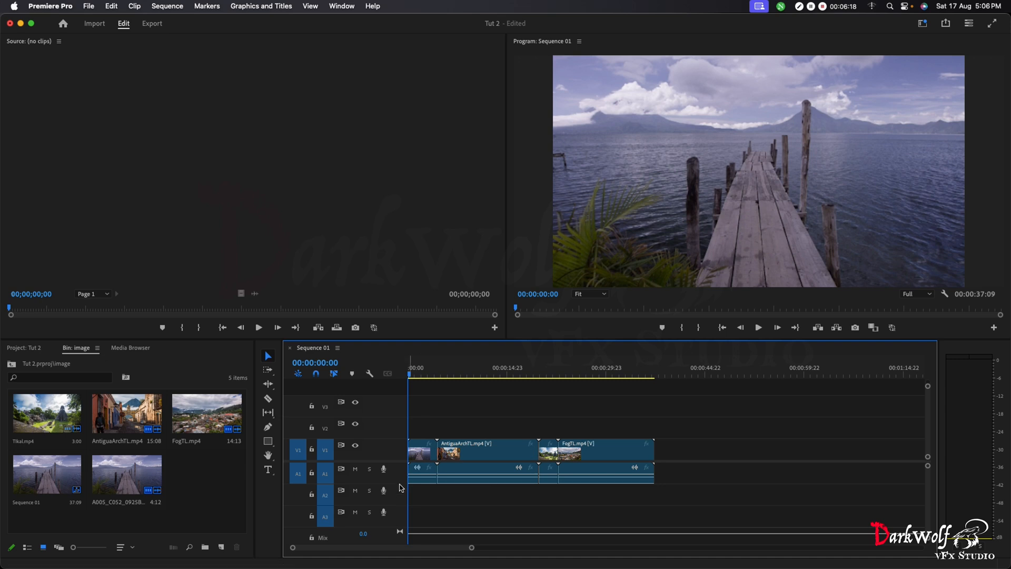
- Close Sequence 01 in the timeline and examine the new item types offered for the image bin
left_click(289, 348)
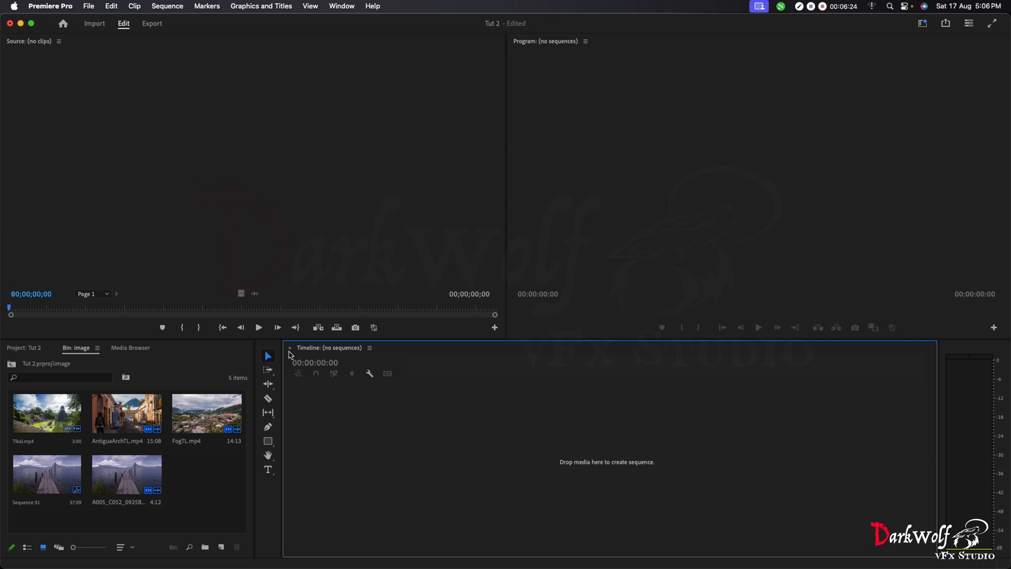
left_click(221, 547)
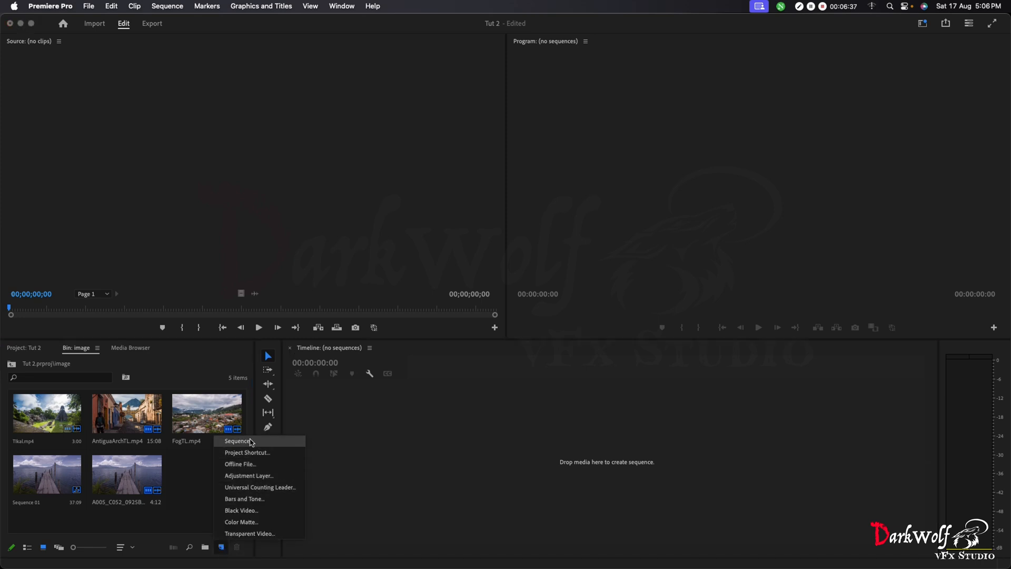
left_click(194, 479)
right_click(194, 479)
mouse_move(255, 409)
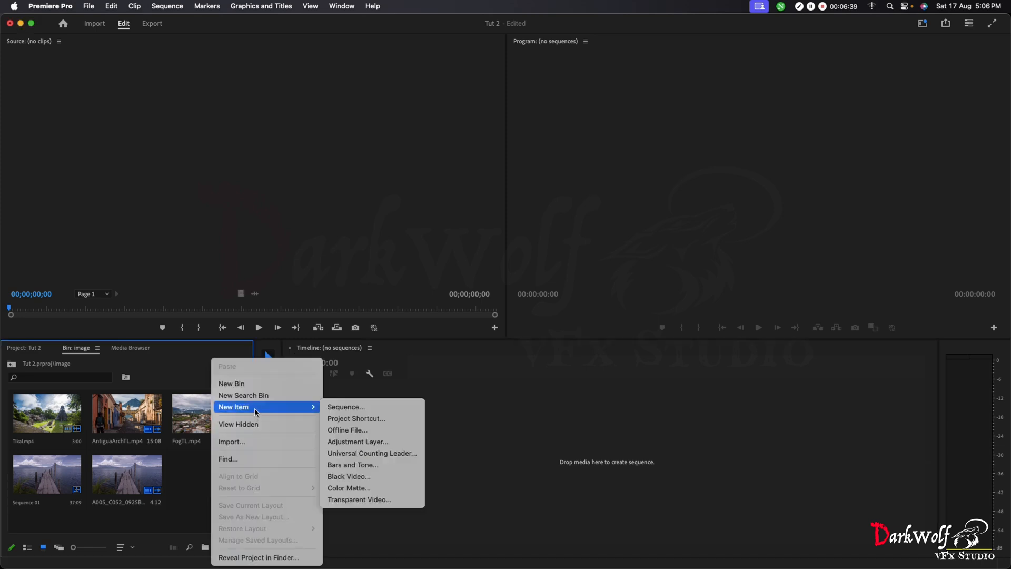
key("super+n")
key("Escape")
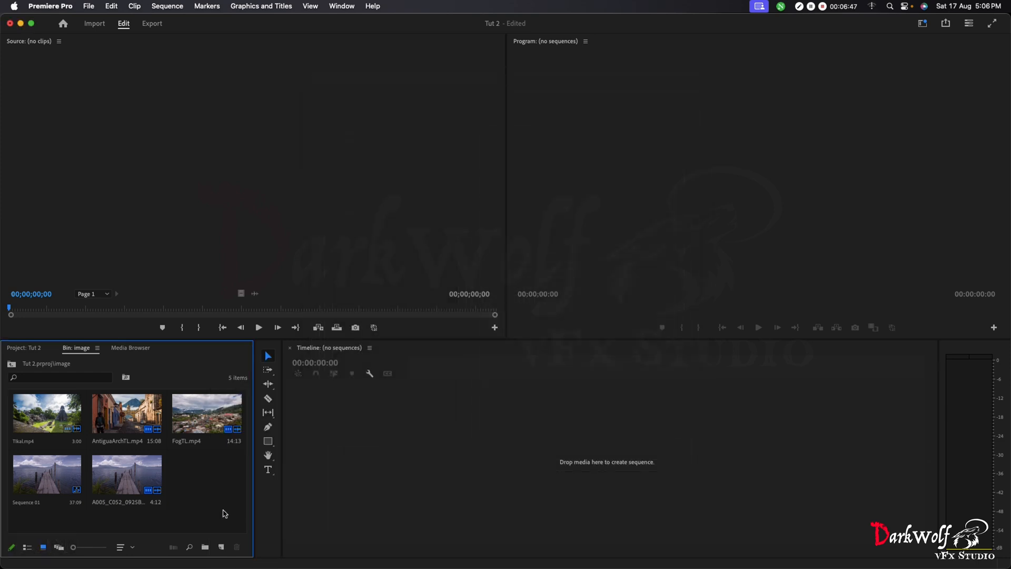
- Start a new sequence and examine the HD 1080p, Social and UHD (4K) preset groups
key("super+n")
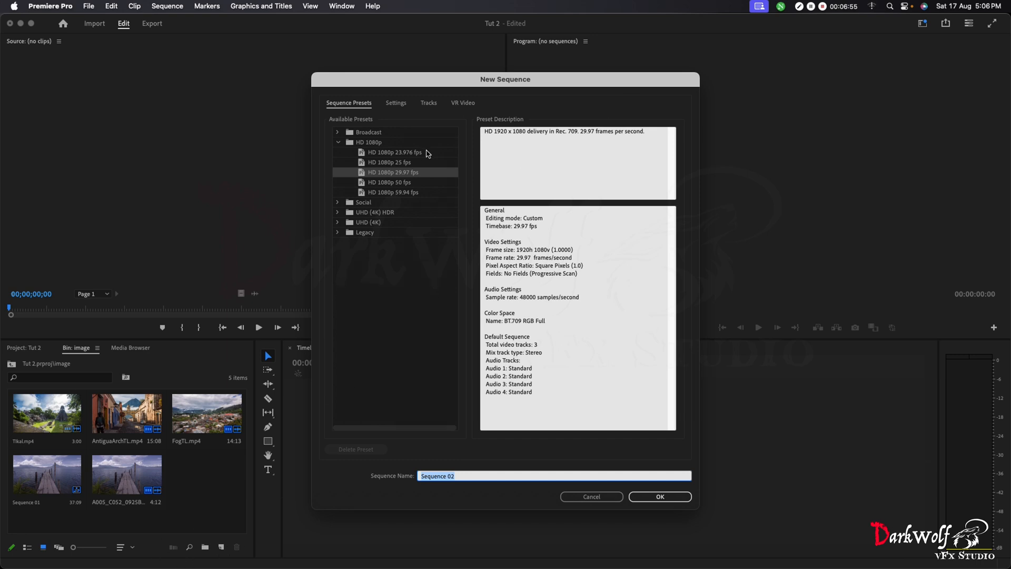
left_click(339, 143)
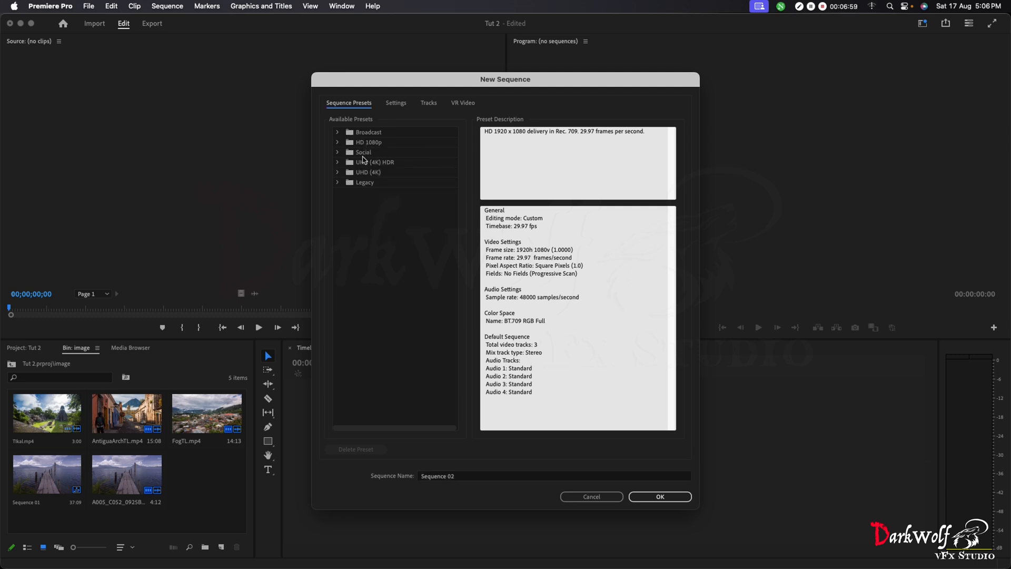
left_click(338, 146)
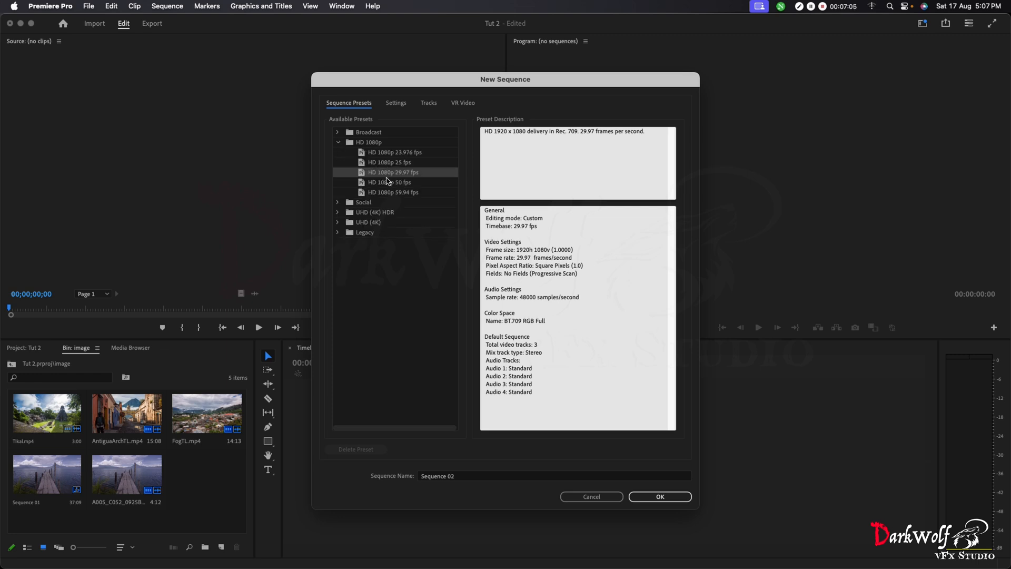
left_click(339, 224)
left_click(337, 202)
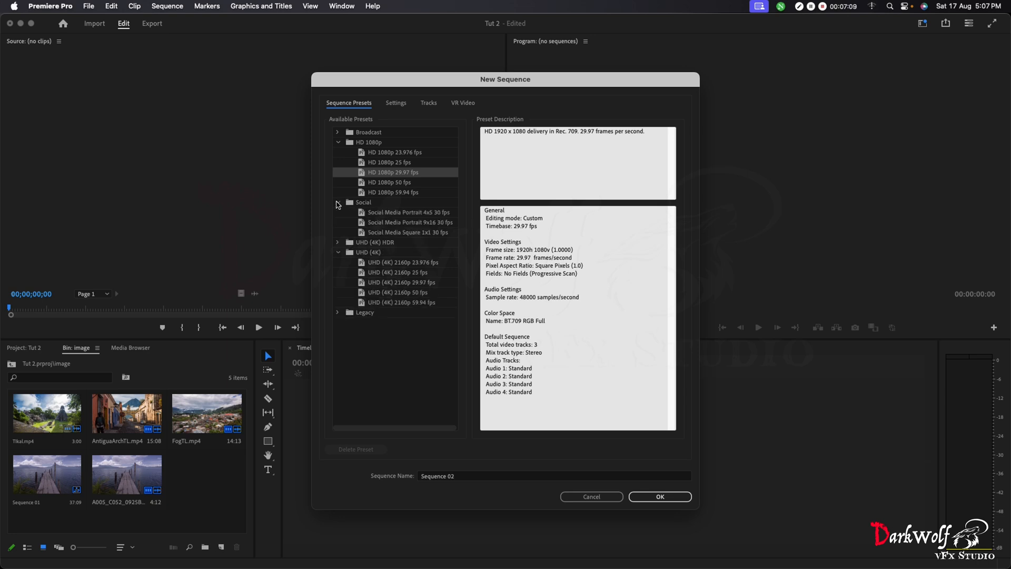
left_click(337, 204)
left_click(337, 213)
left_click(336, 214)
left_click(338, 203)
left_click(338, 204)
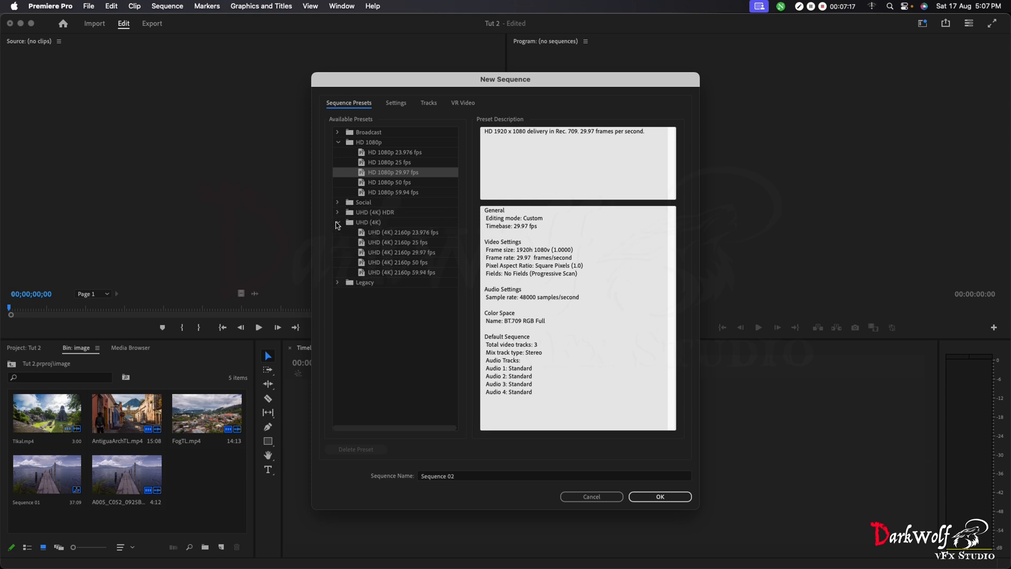
left_click(338, 223)
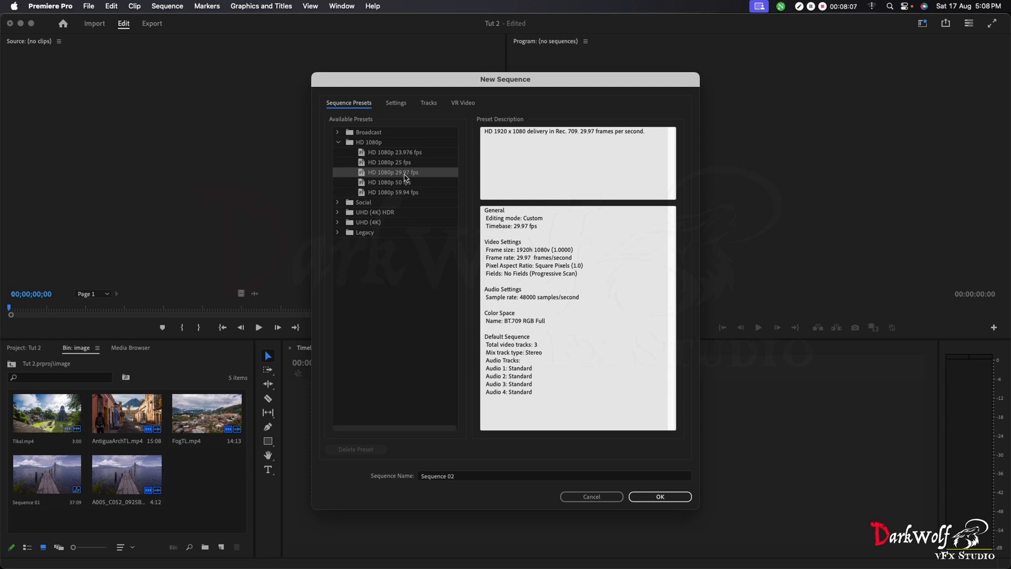
- Examine the new sequence's general settings, tracks and VR video properties, and return to the presets
left_click(405, 104)
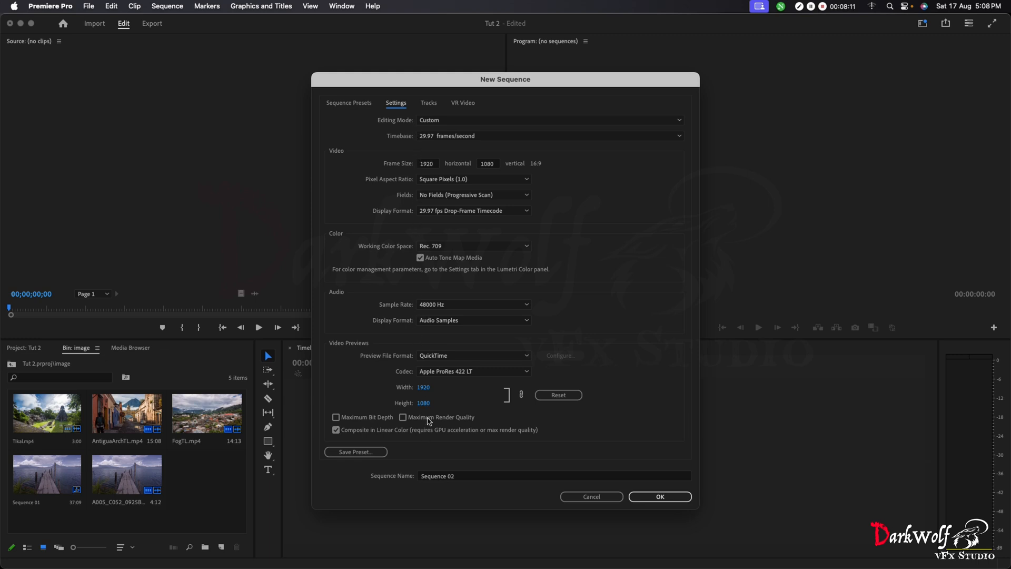
left_click(426, 104)
left_click(463, 105)
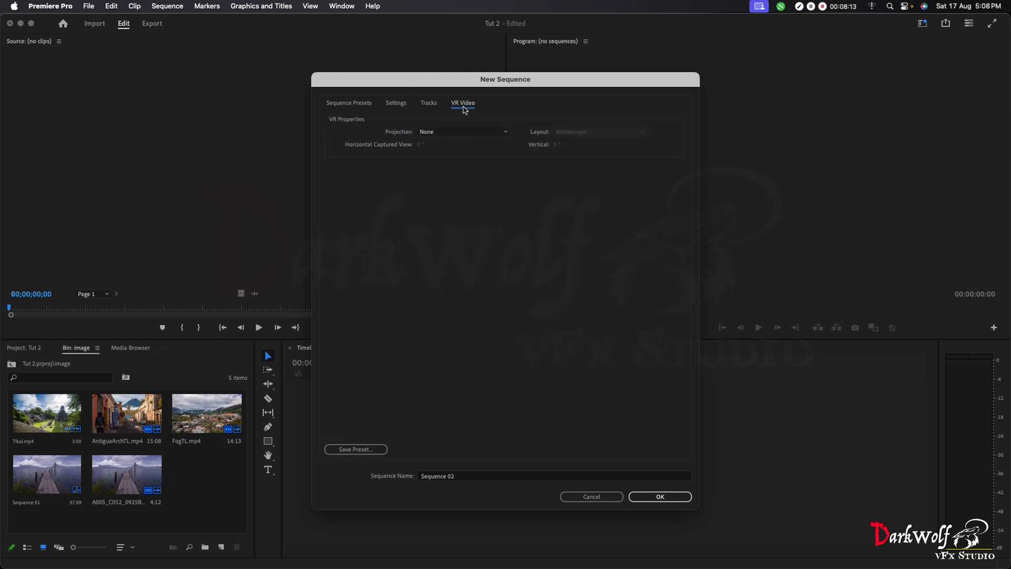
left_click(429, 105)
left_click(400, 104)
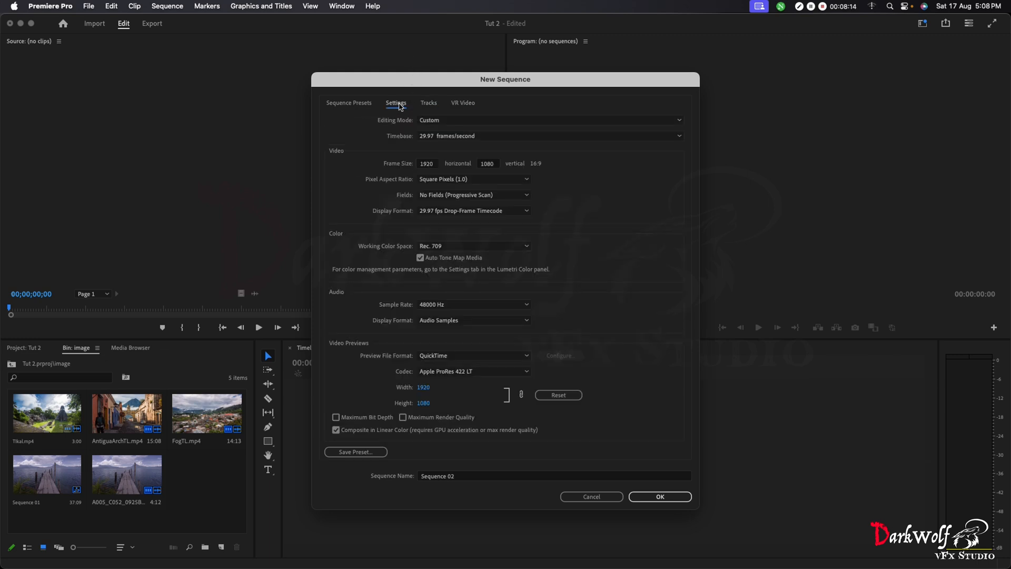
left_click(363, 105)
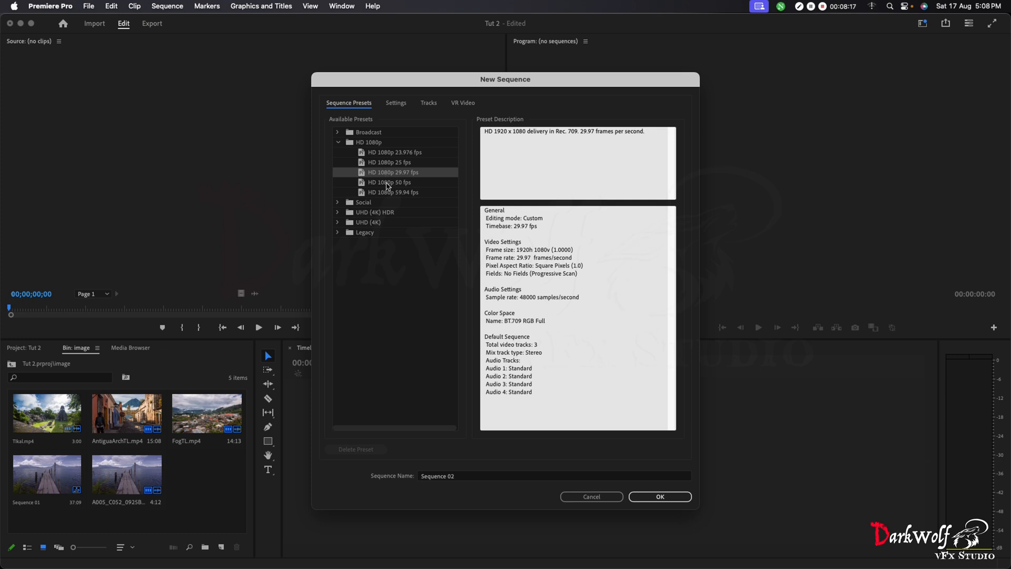
- Create Sequence 02 with the HD 1080p 29.97 fps preset
left_click(390, 193)
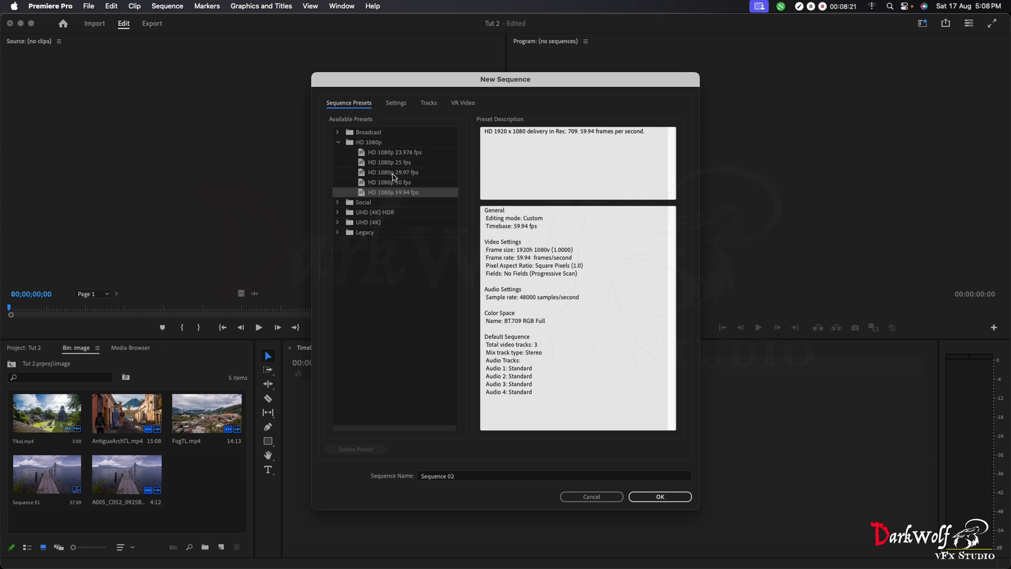
left_click(392, 173)
left_click(656, 498)
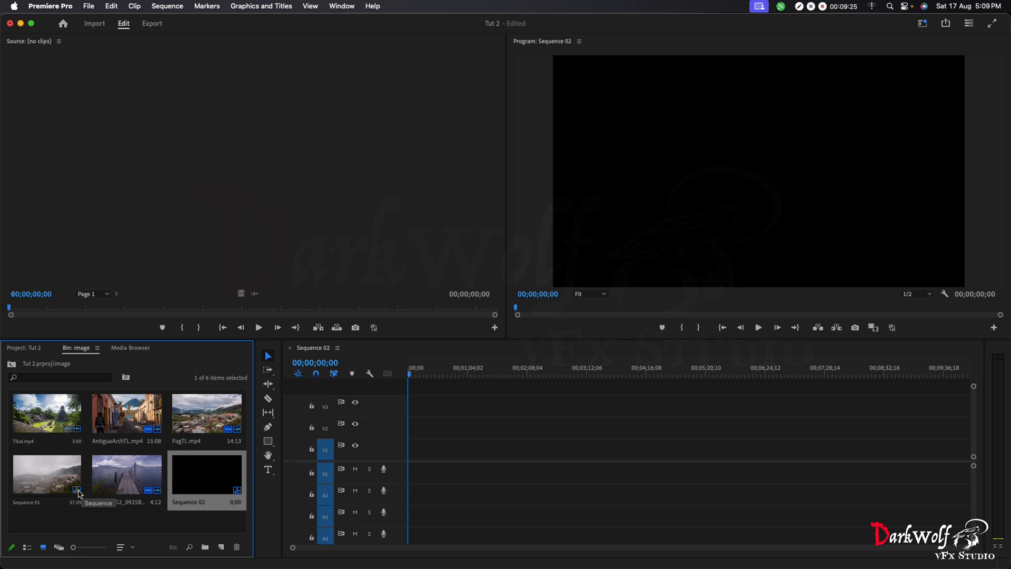
- Rename Sequence 02 in the image bin with a person's first name
left_click(34, 507)
left_click(203, 495)
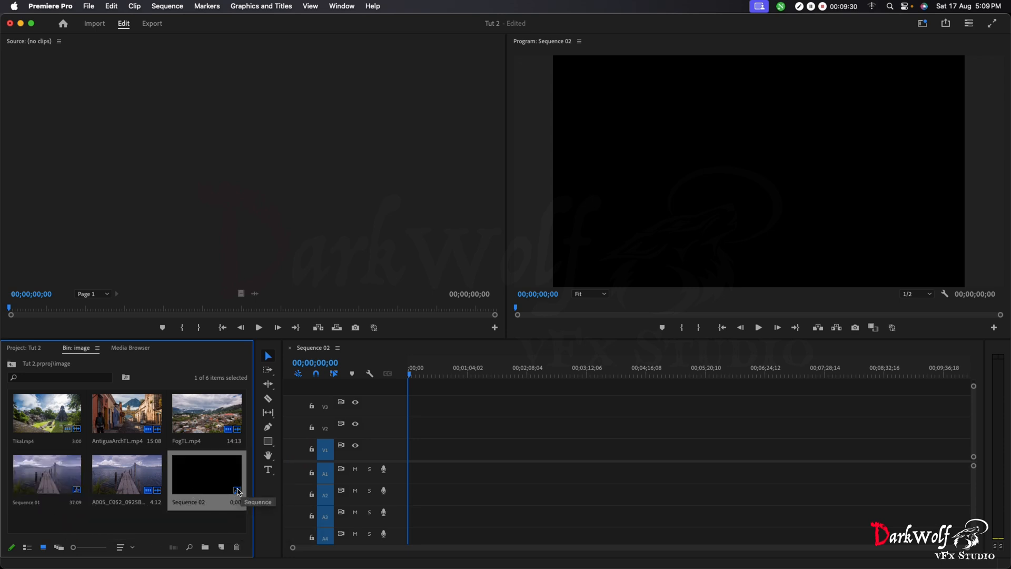
left_click(201, 502)
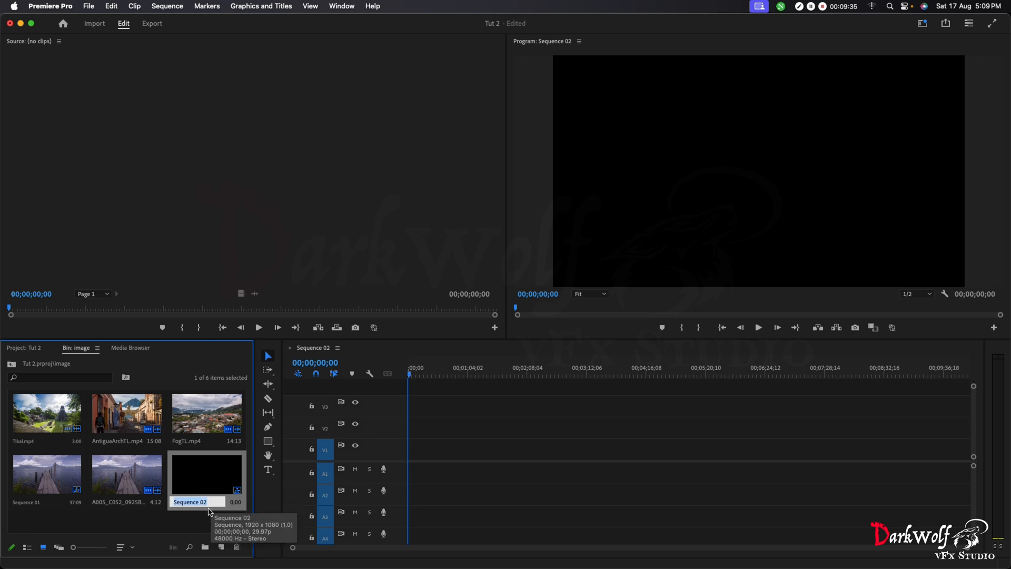
type("Nijin")
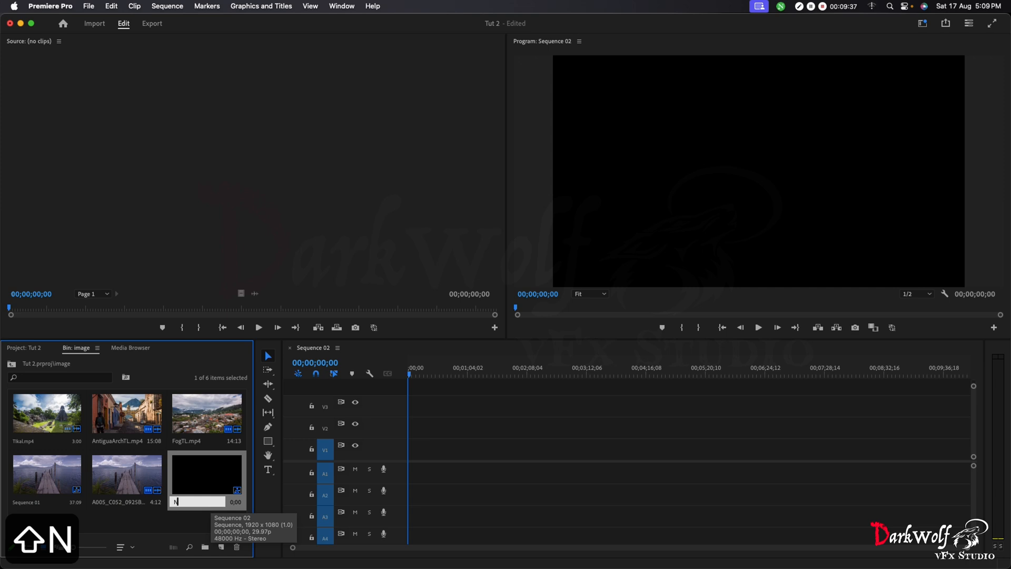
key("Return")
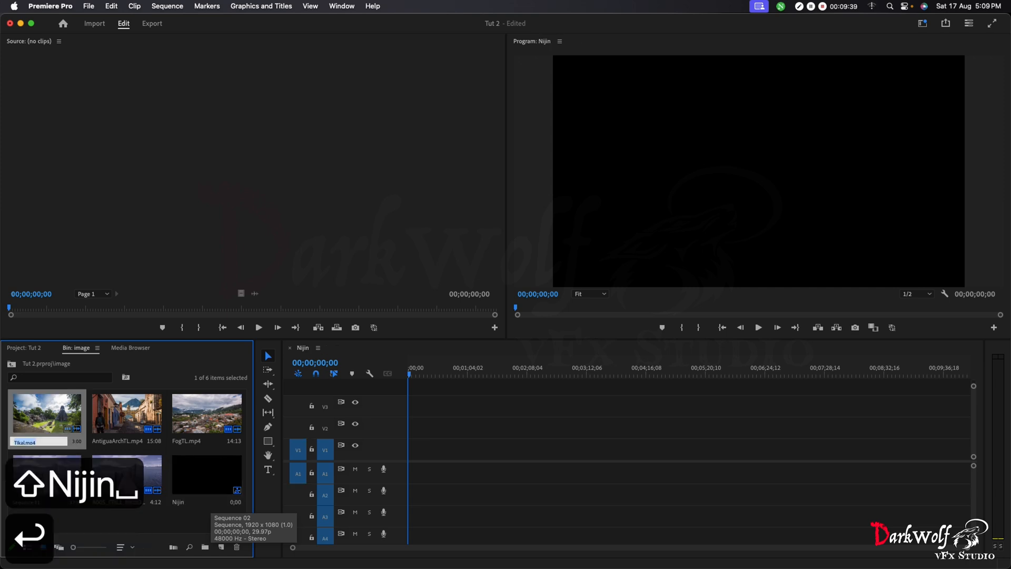
left_click(179, 520)
left_click(206, 492)
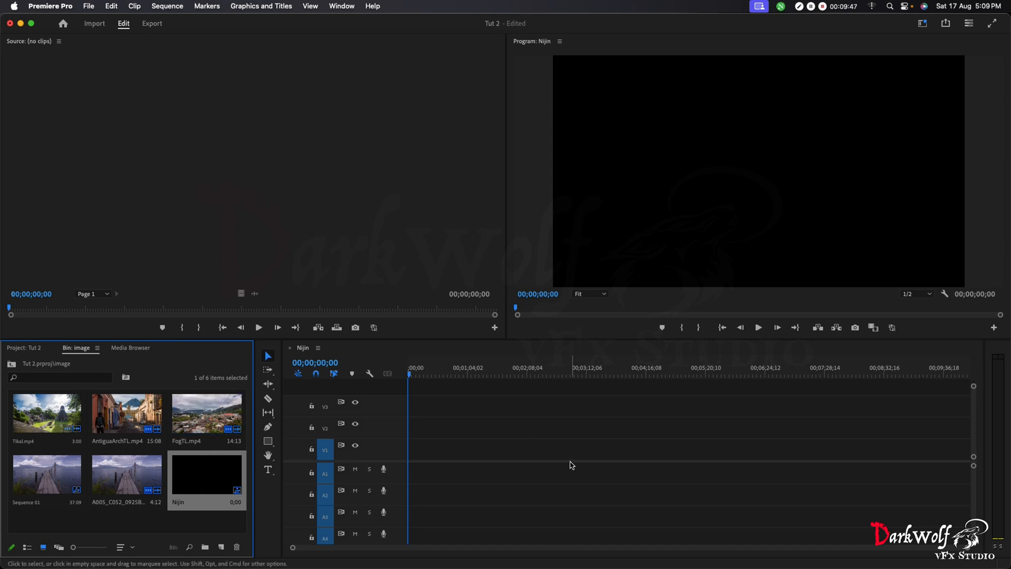
- Open the A005_C052_0925BL_001.mp4 clip from the image bin in the Source monitor
double_click(121, 470)
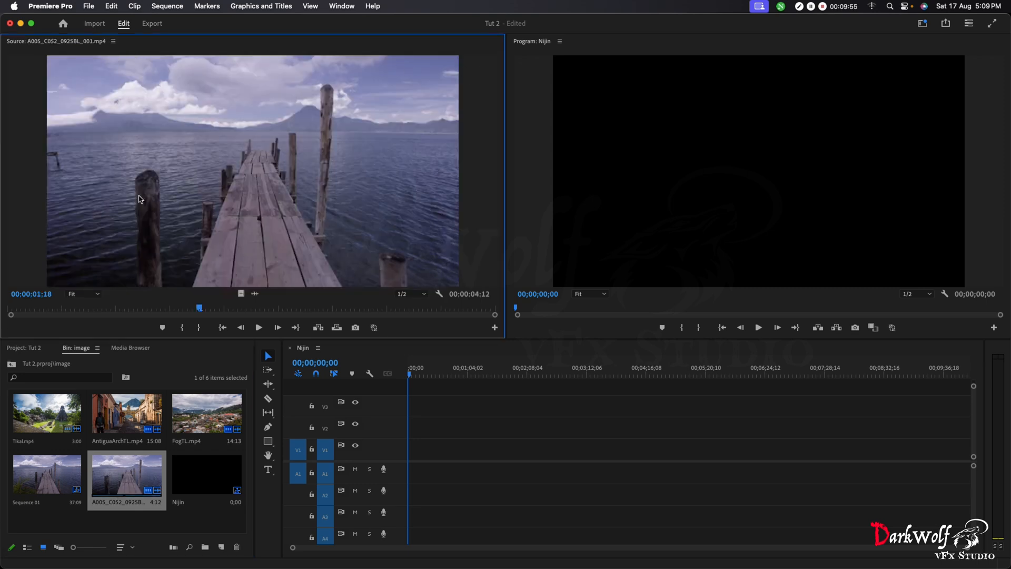
left_click(812, 214)
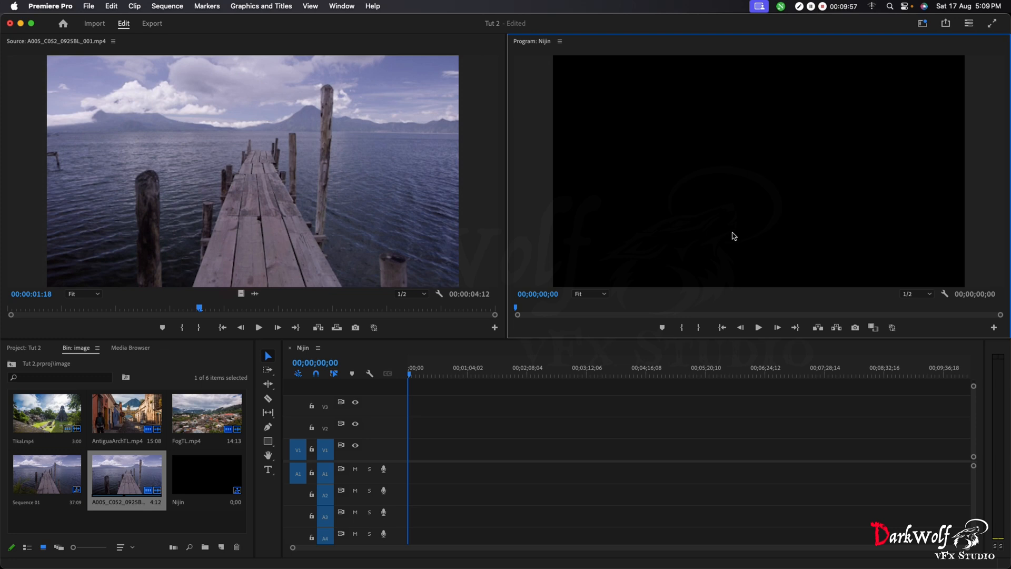
double_click(133, 476)
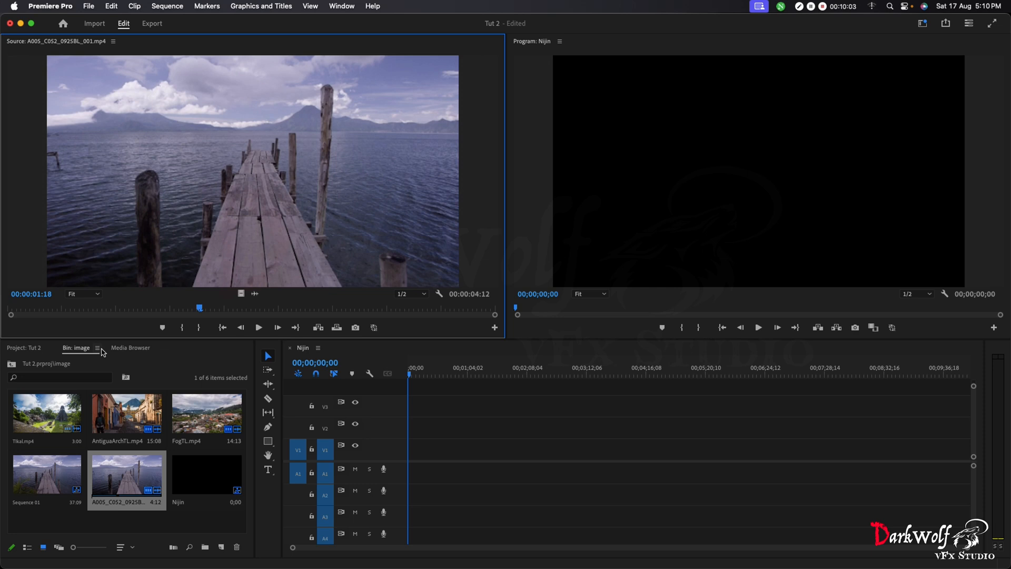
- Mark the source clip's In point at 00:00:00:17 and move it to 00:00:01:06
left_click(74, 314)
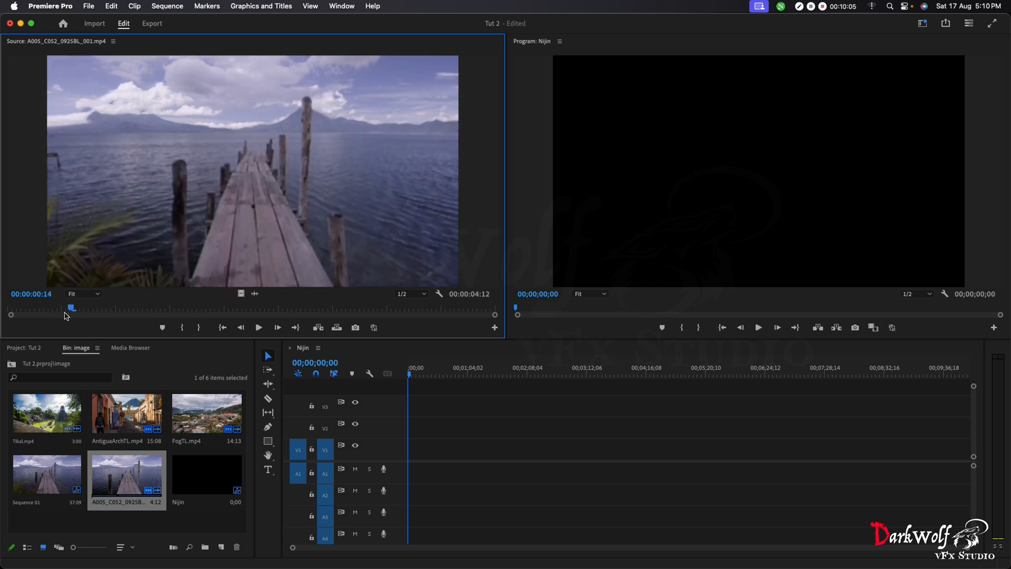
left_click(75, 316)
left_click_drag(75, 316, 88, 317)
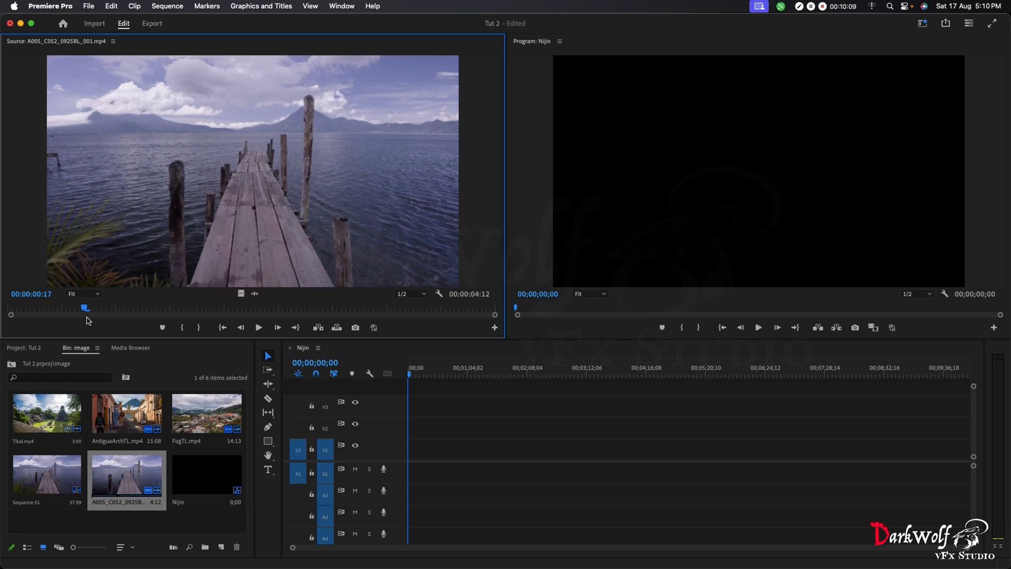
key("i")
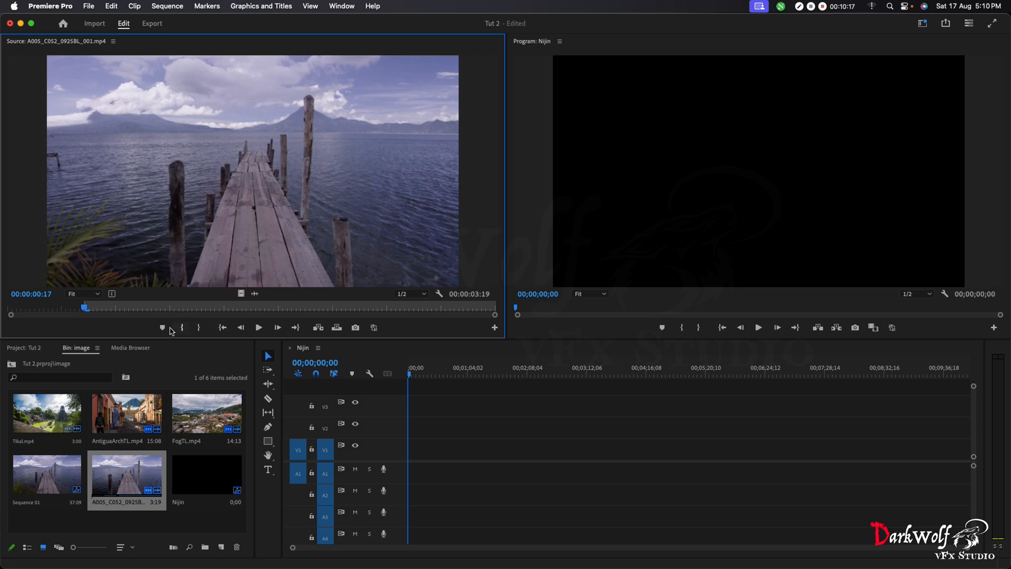
left_click(144, 308)
left_click(180, 327)
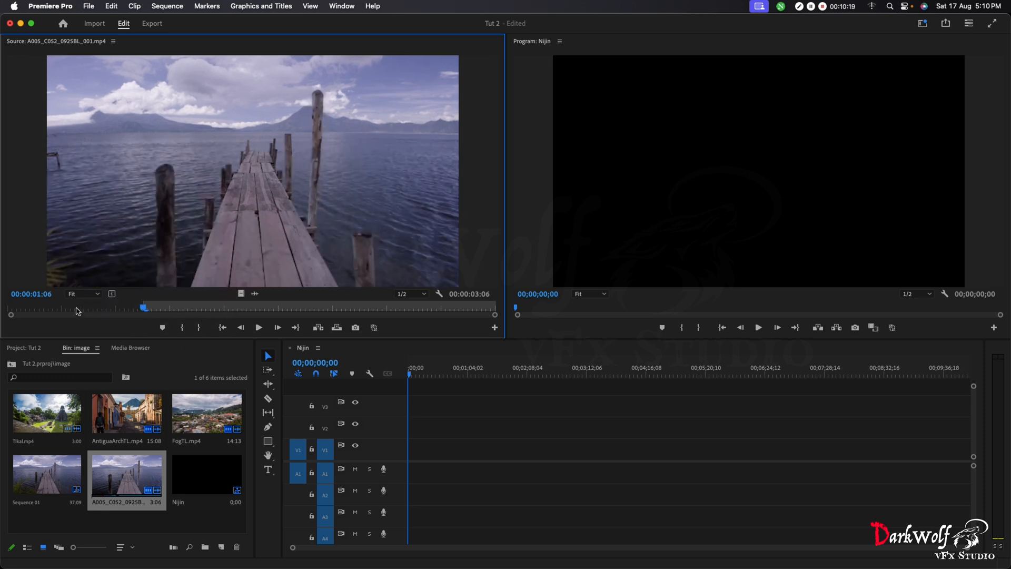
- Set the source clip's In point to 00:00:00:14 and its Out point to 00:00:03:03
left_click(182, 327)
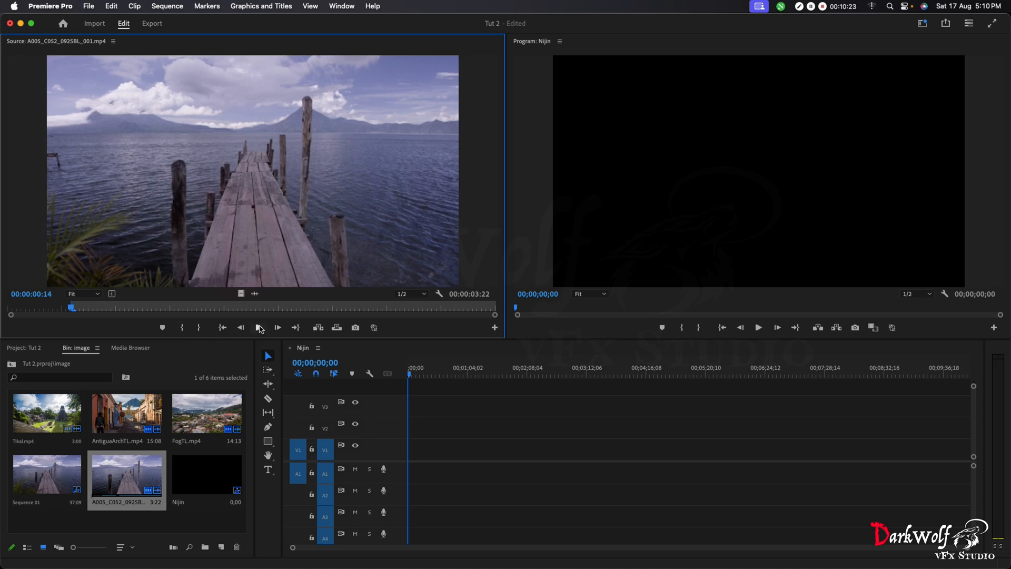
left_click(346, 307)
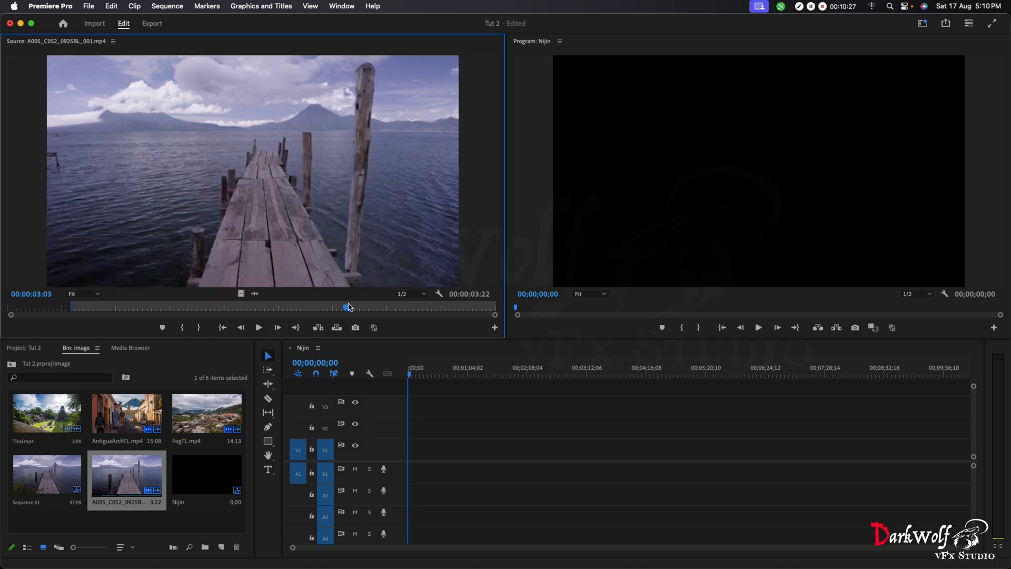
key("o")
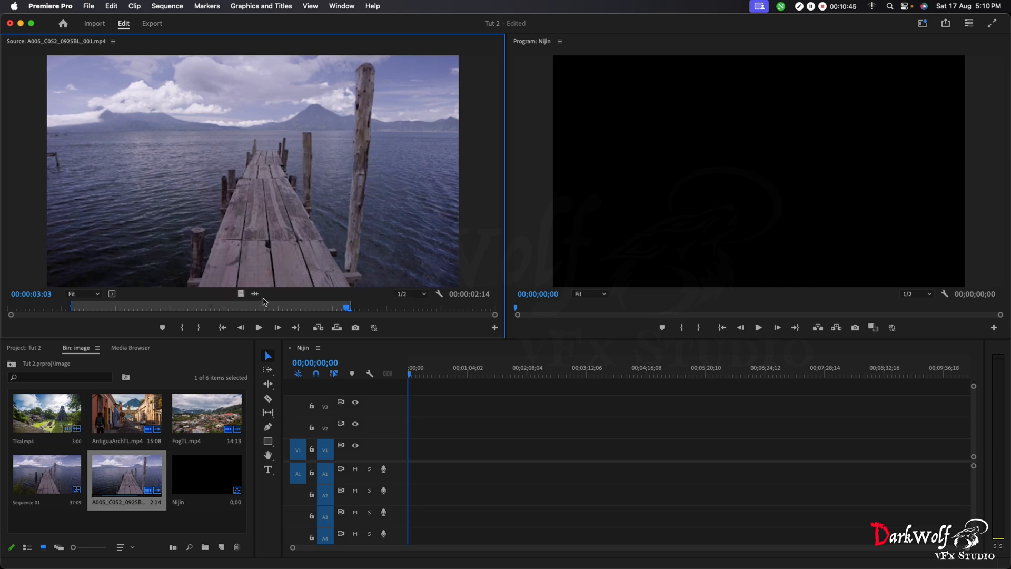
- Place only the video of the marked source range at the start of V1 and change the sequence settings to match the clip
left_click_drag(241, 294, 413, 467)
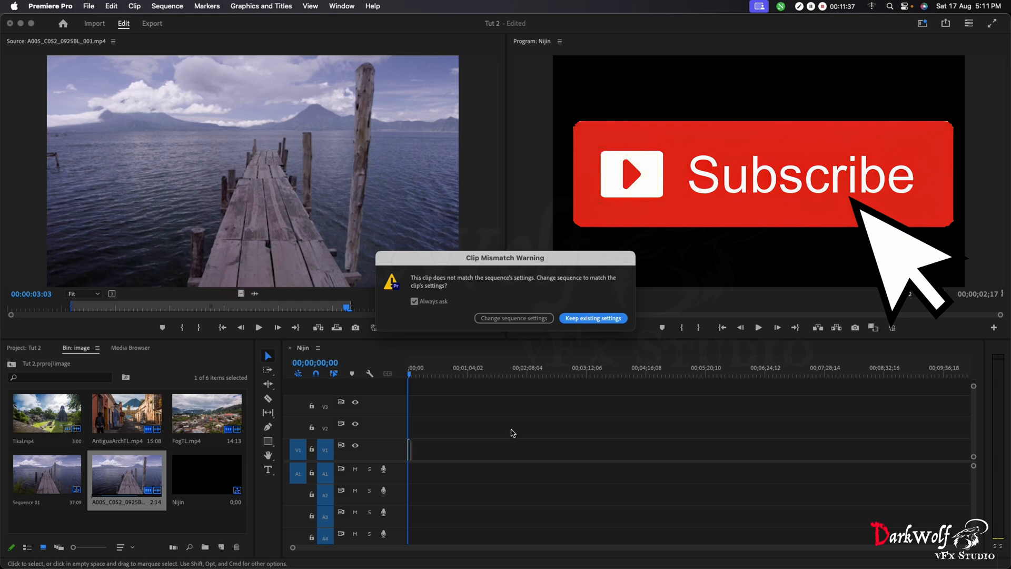
left_click(504, 319)
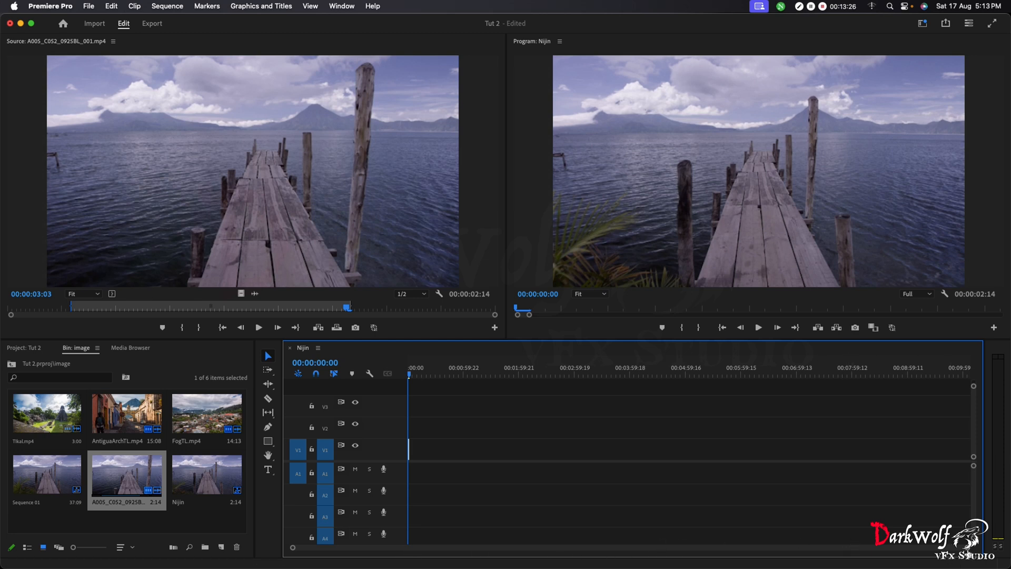
- Scrub through the placed clip in the timeline to review its footage, stopping at 00:00:02:04
left_click_drag(968, 552, 909, 568)
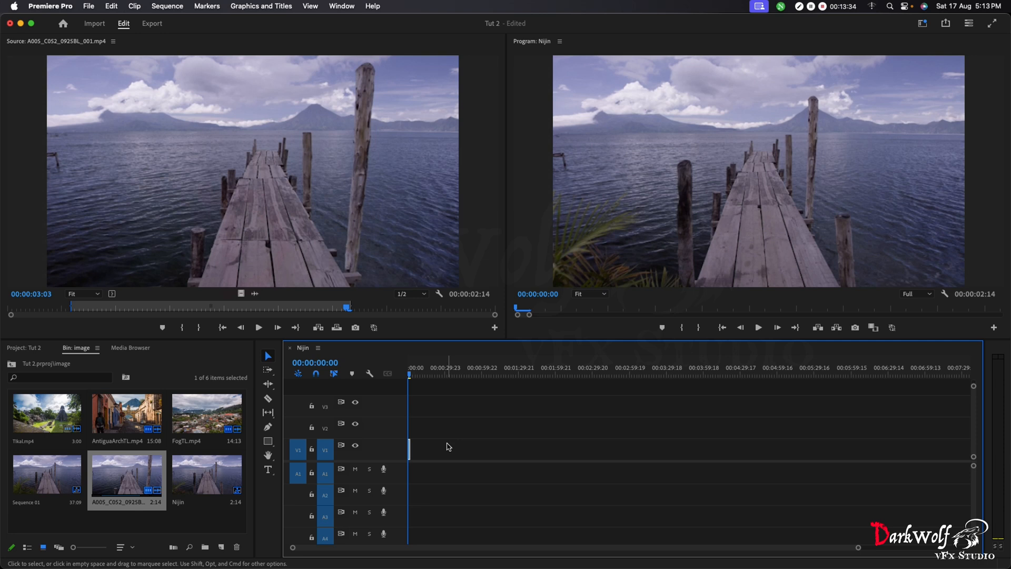
scroll(448, 451, "up", 3)
scroll(447, 454, "up", 4)
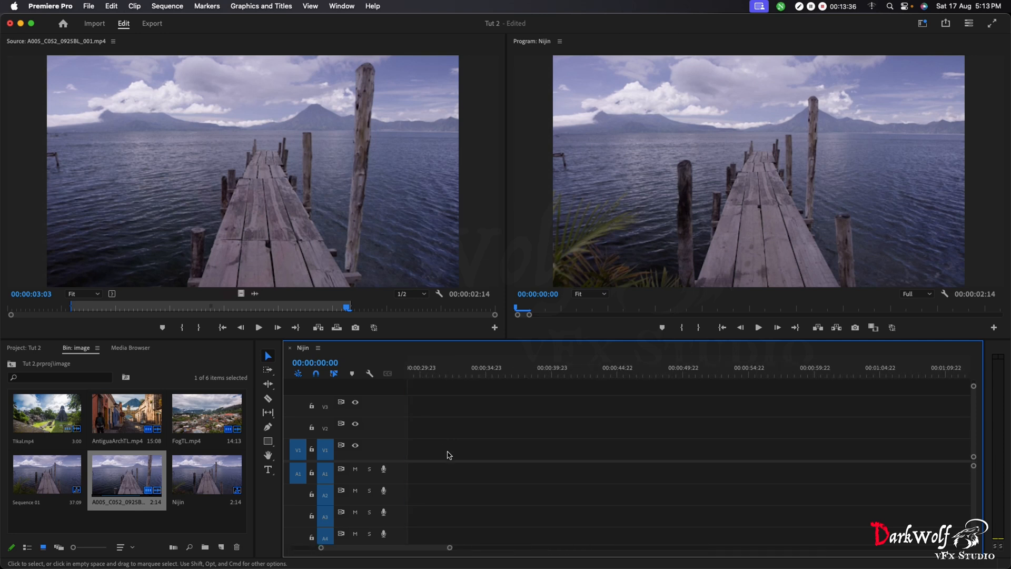
left_click_drag(424, 547, 364, 549)
scroll(457, 454, "up", 4)
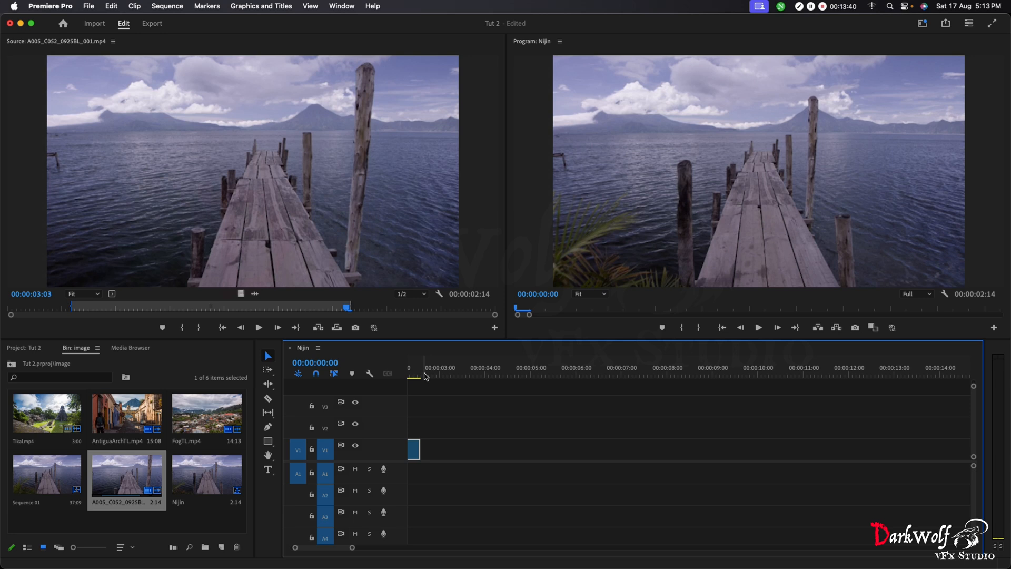
left_click_drag(426, 376, 390, 385)
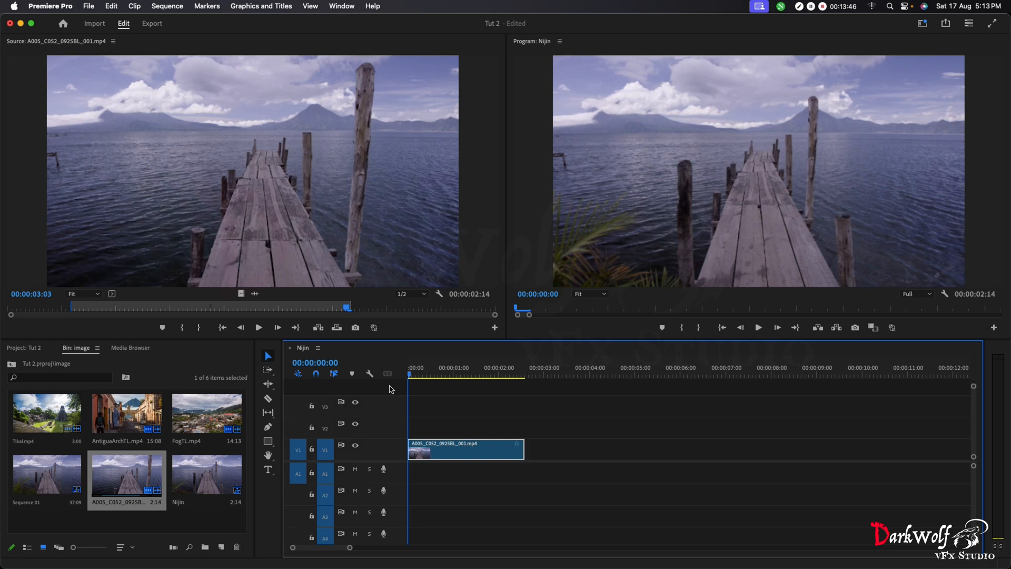
scroll(437, 457, "up", 3)
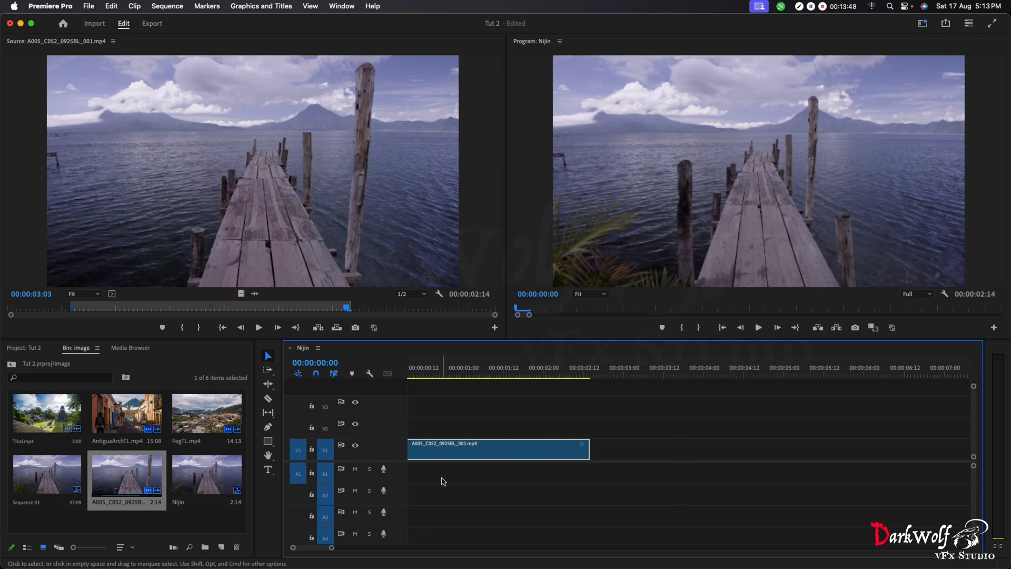
left_click_drag(517, 374, 411, 437)
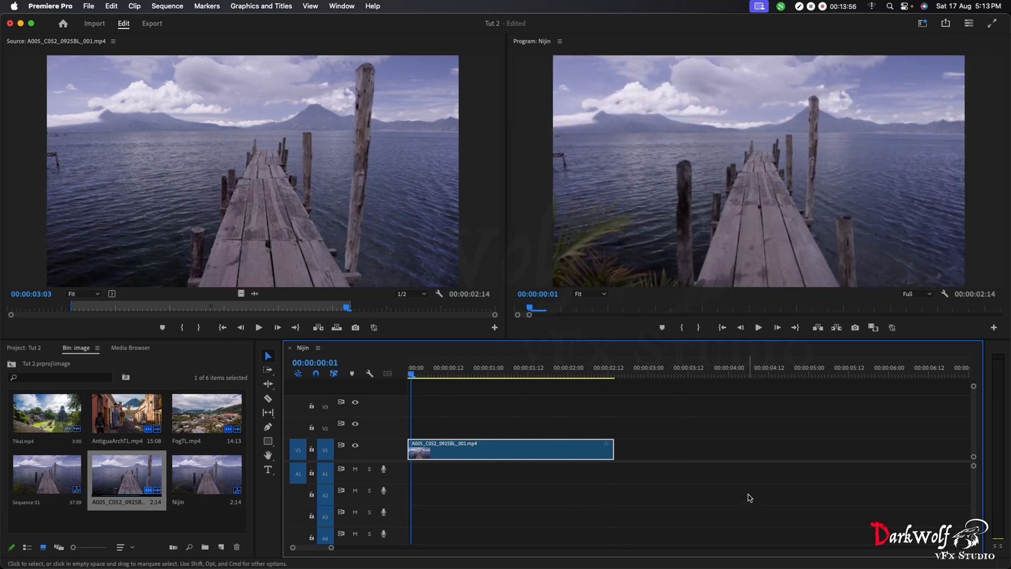
left_click_drag(579, 421, 477, 416)
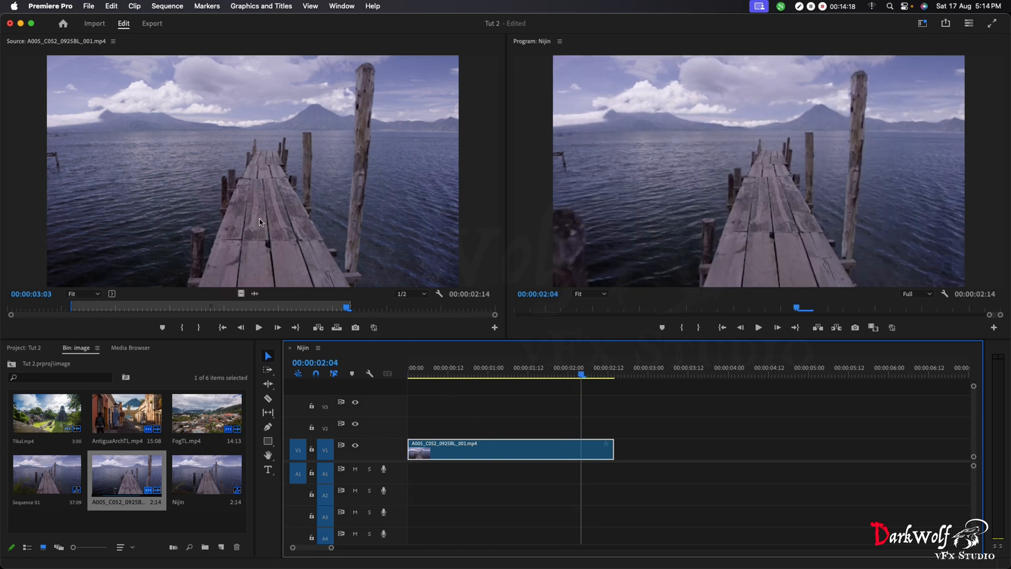
- Add the marked source range with both video and audio directly after the first clip and delete that copy
left_click_drag(279, 197, 620, 465)
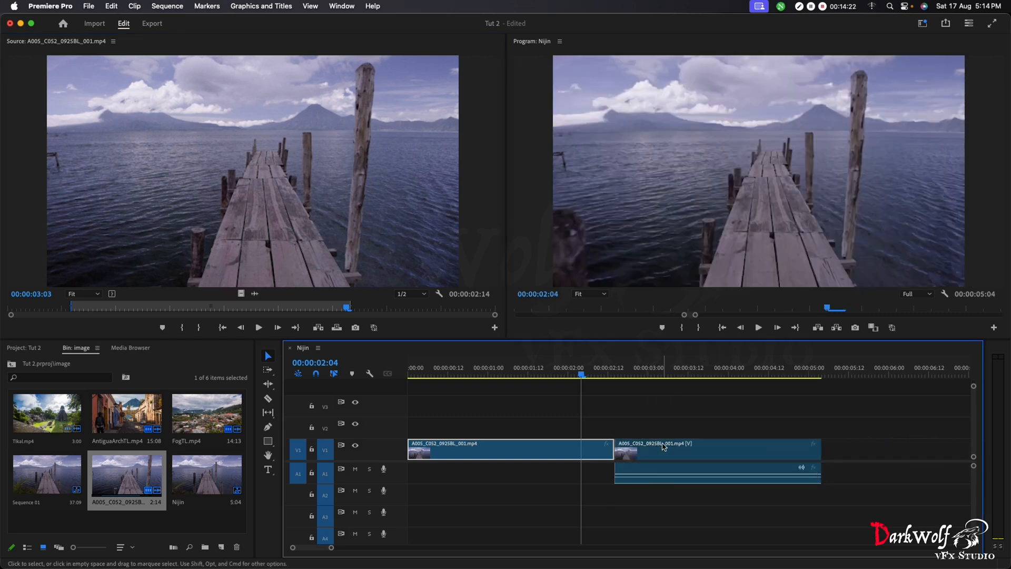
left_click(690, 465)
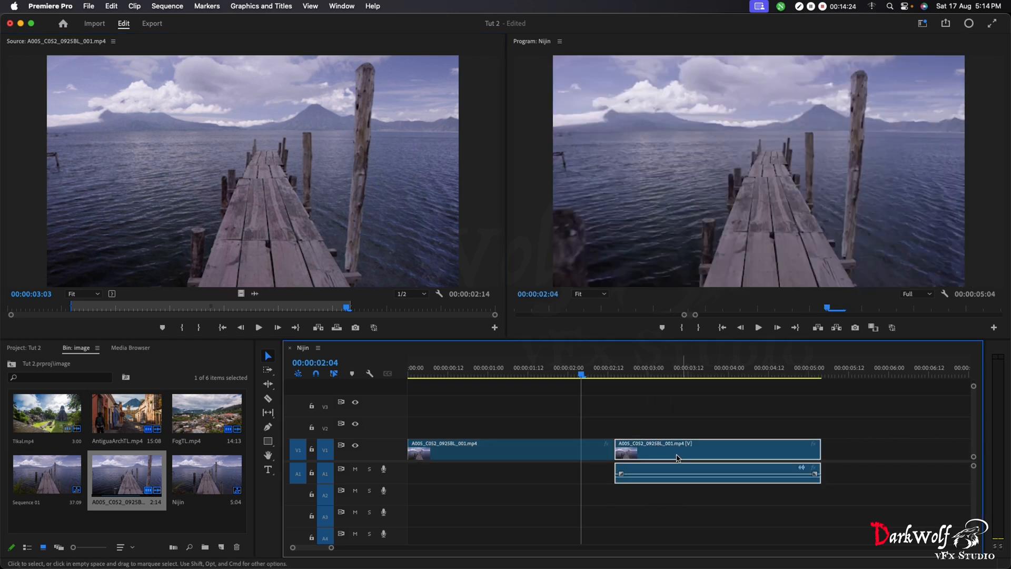
key("BackSpace")
- Place only the audio of the marked source range at the start of A1 and delete it
left_click_drag(255, 294, 408, 471)
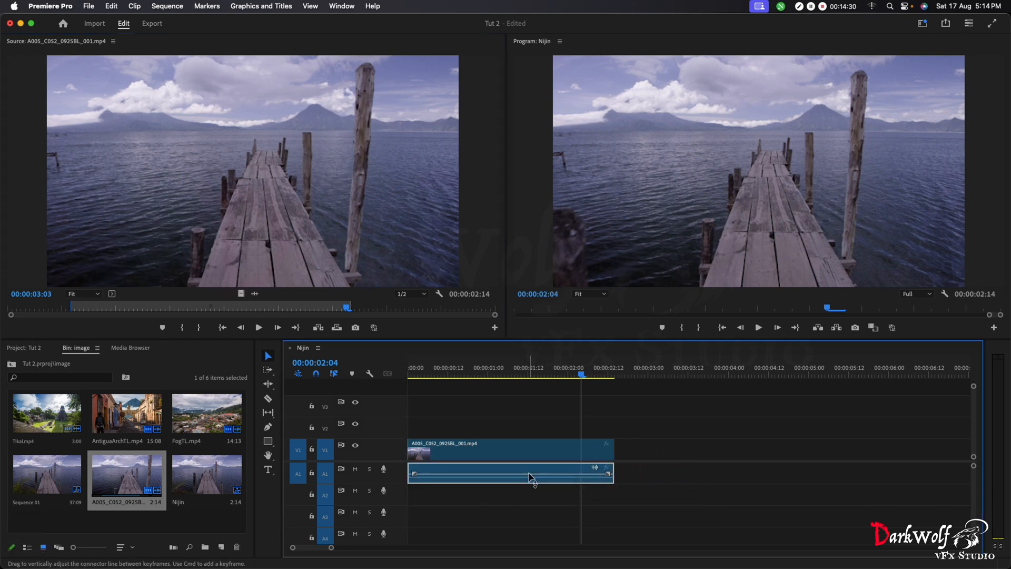
key("BackSpace")
- Cut the V1 clip at 00:00:02:01 with the Razor tool and delete the part after the cut
left_click_drag(501, 371, 572, 388)
left_click(587, 449)
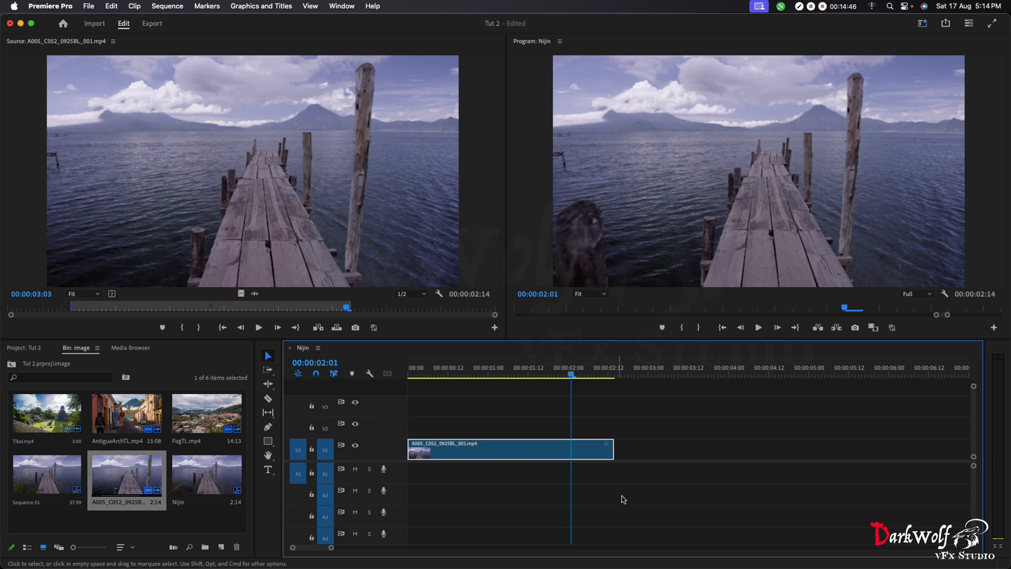
key("c")
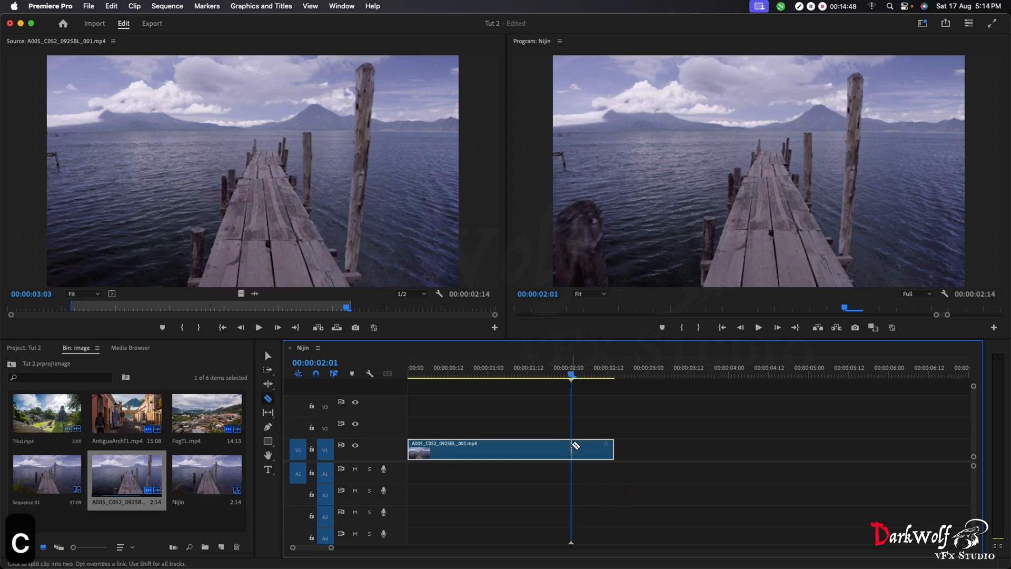
left_click(574, 446)
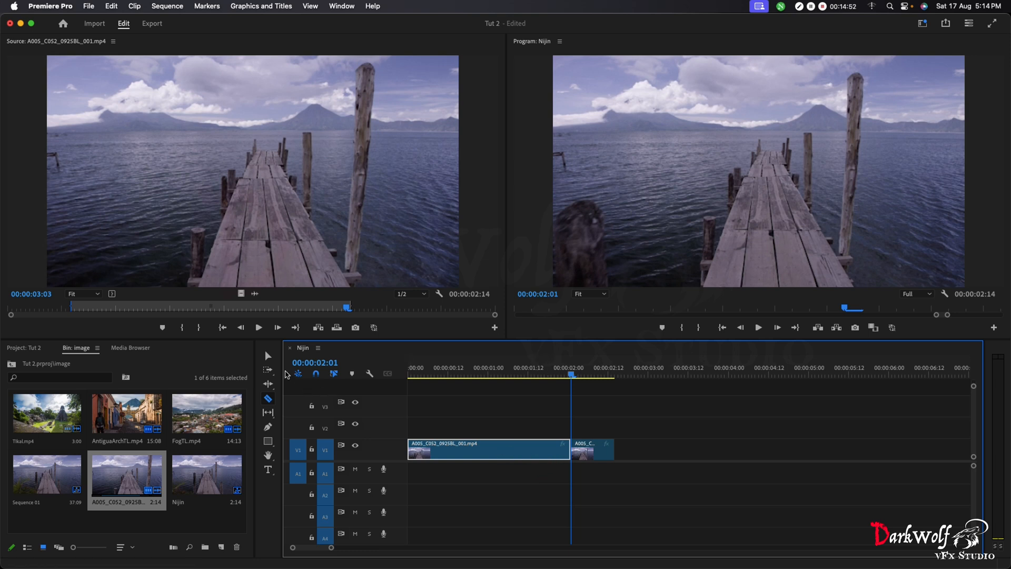
key("v")
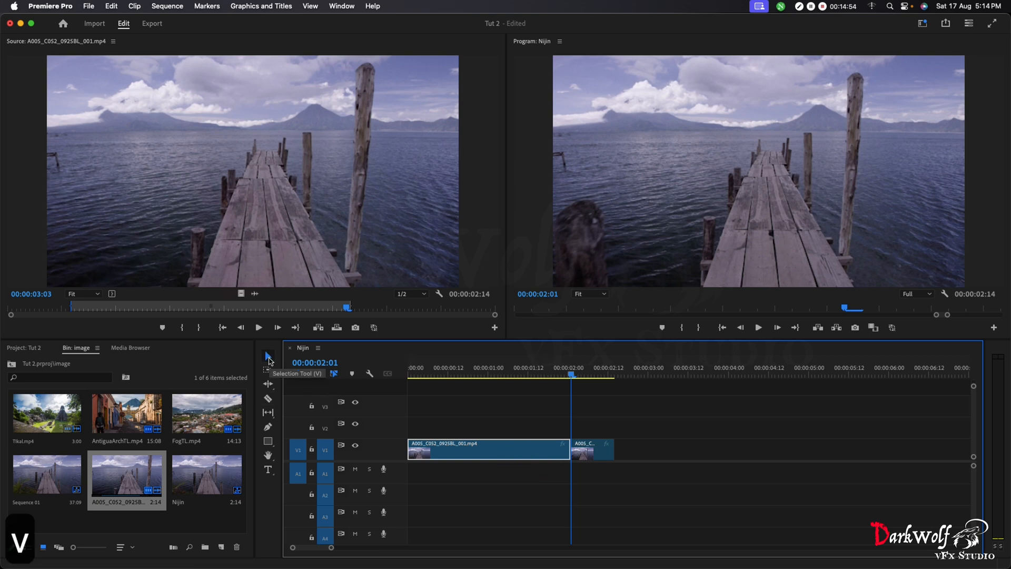
left_click(610, 456)
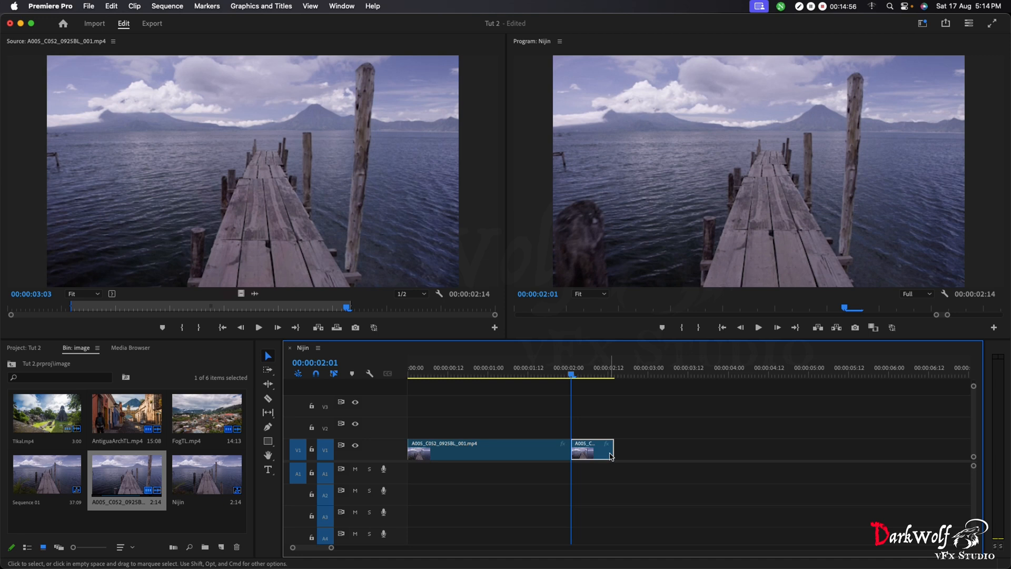
key("Delete")
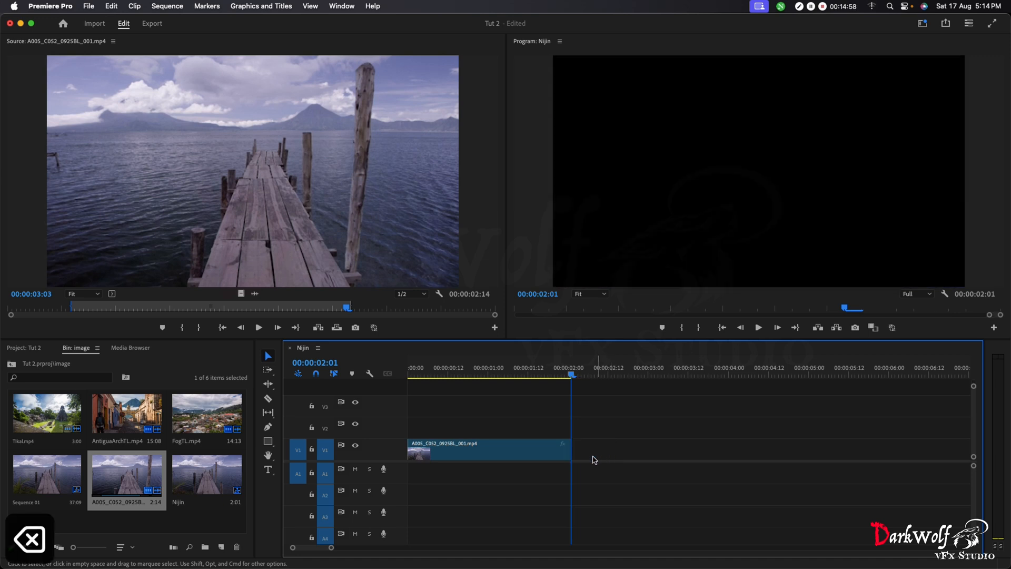
- Cut away the part of the clip before 00:00:00:07 with the Razor tool and close the gap it leaves
left_click_drag(570, 375, 432, 390)
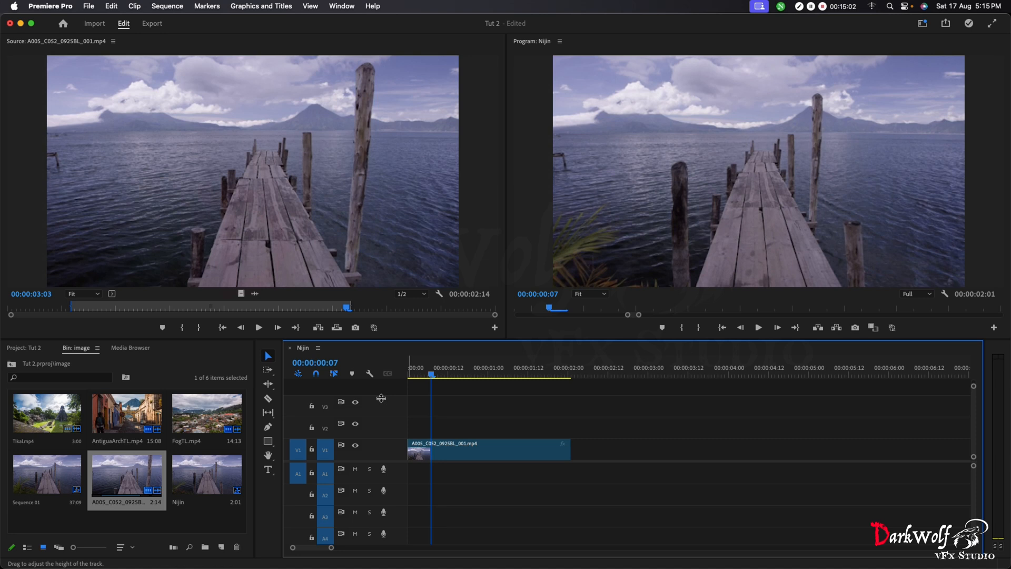
left_click(445, 456)
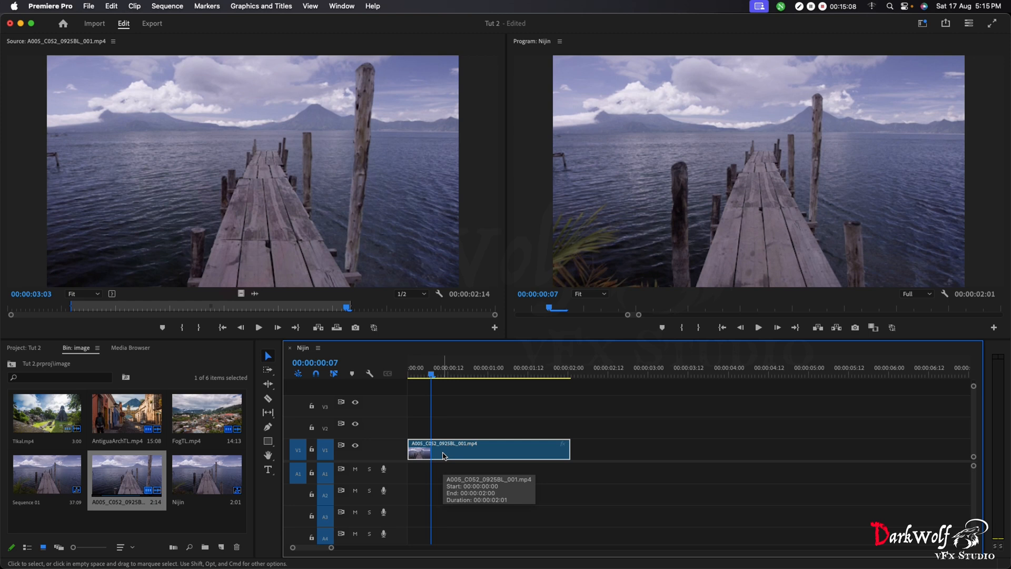
key("c")
left_click(431, 452)
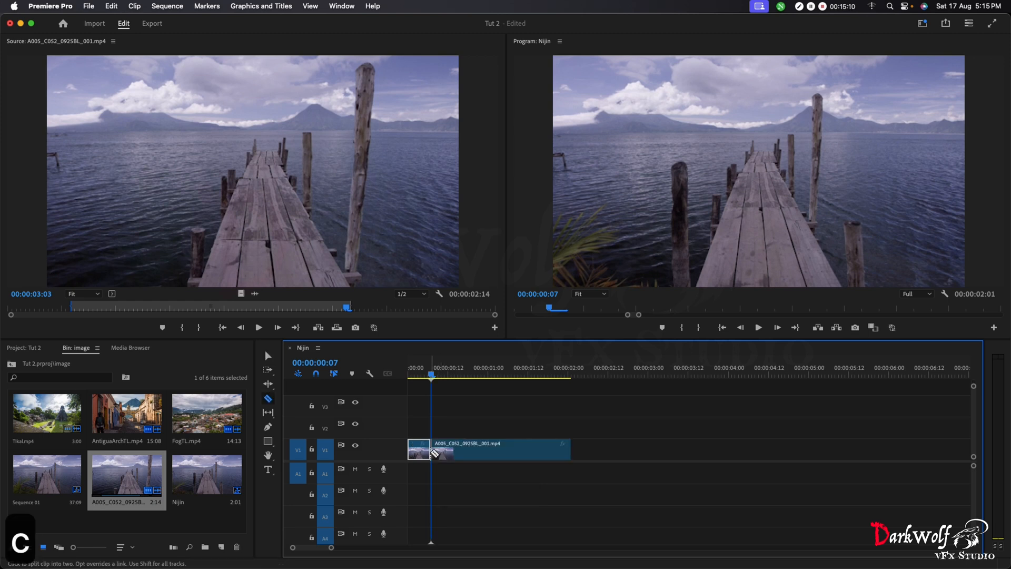
key("v")
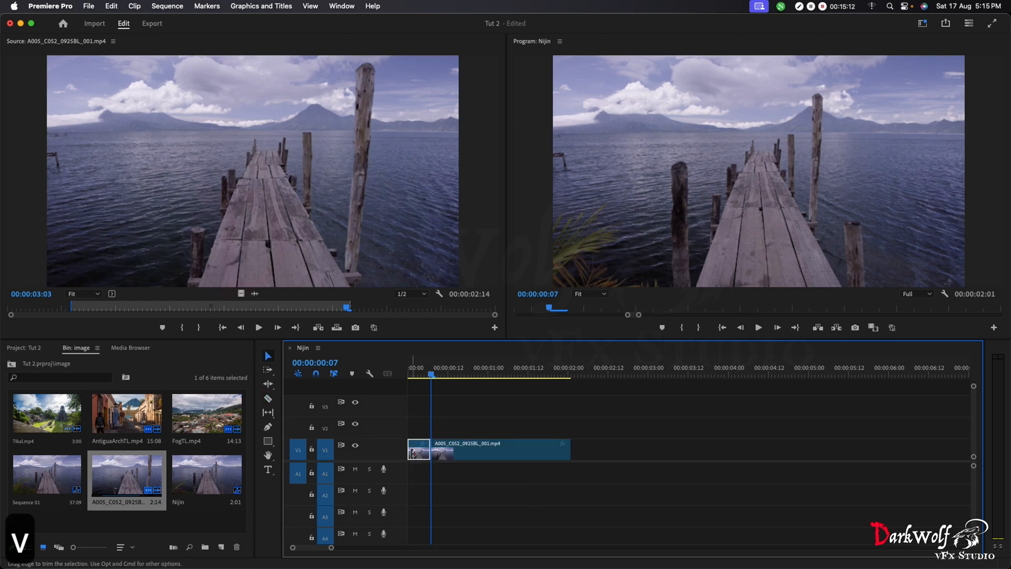
key("BackSpace")
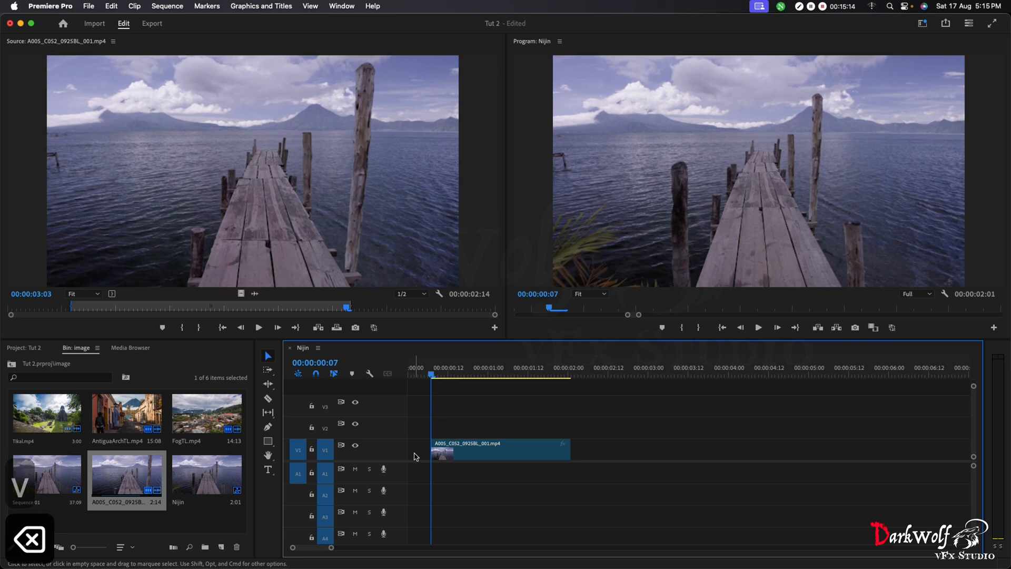
left_click(414, 454)
key("BackSpace")
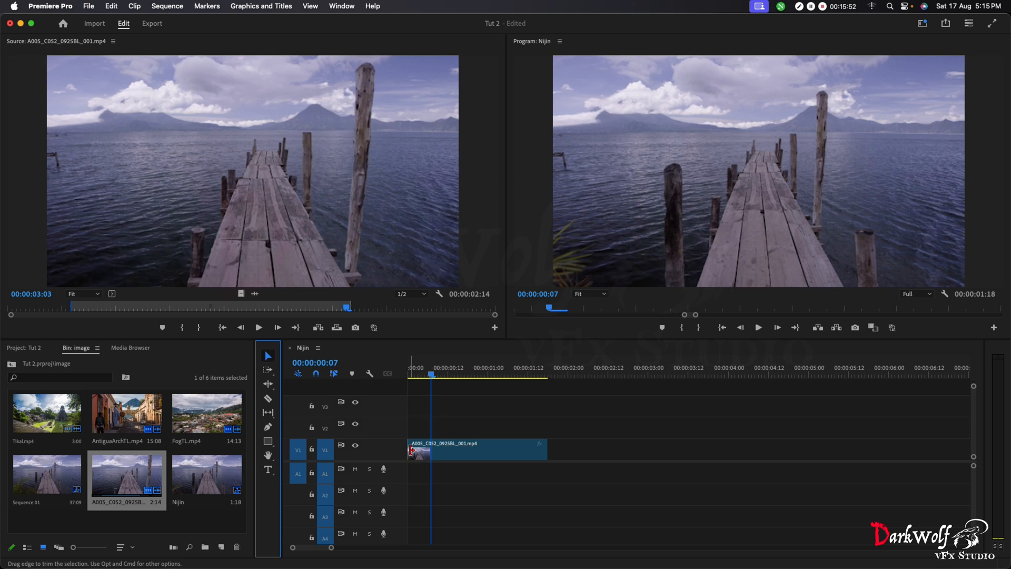
- Trim the clip's start to 00:00:00:07 and extend it back to zero, and shorten its end to about 00:00:01:14
left_click(411, 449)
left_click_drag(410, 449, 433, 448)
mouse_move(546, 450)
left_mouse_down()
mouse_move(495, 454)
mouse_move(616, 456)
mouse_move(534, 453)
left_mouse_up()
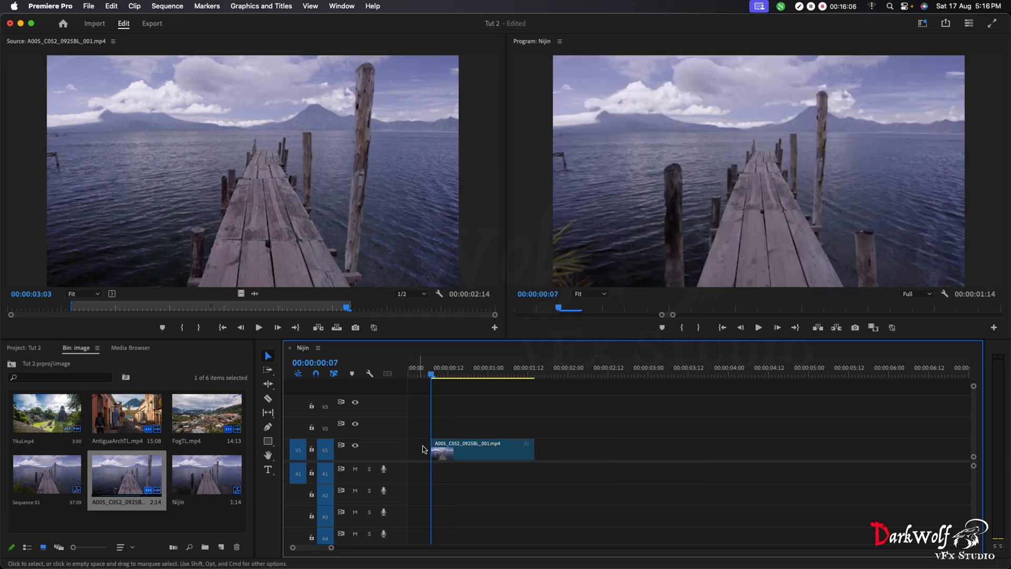
left_click_drag(432, 450, 408, 452)
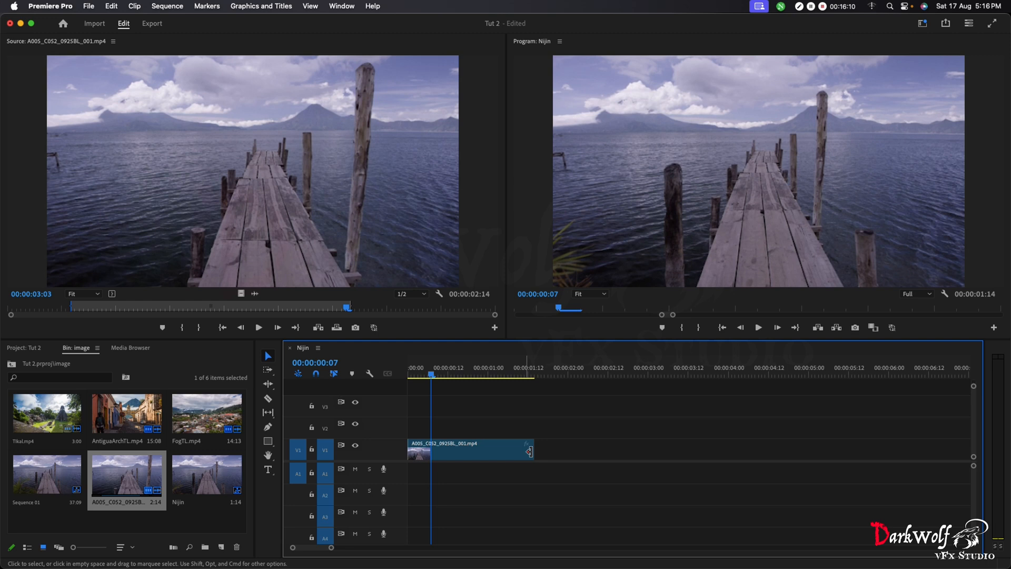
left_click(442, 456)
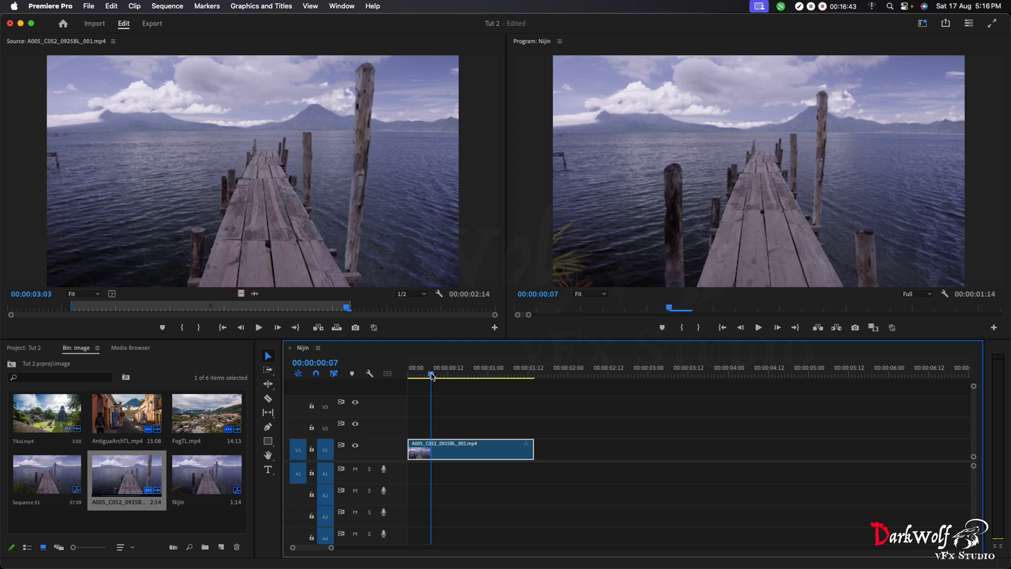
- Open the Keyboard Shortcuts editor and enlarge its window to show more of the command list
left_click(51, 5)
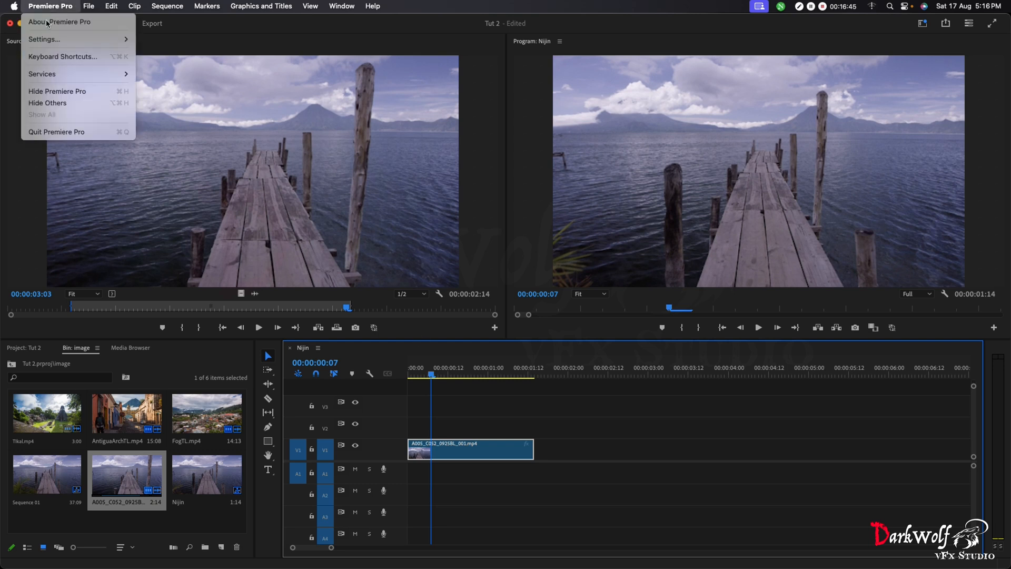
left_click(48, 57)
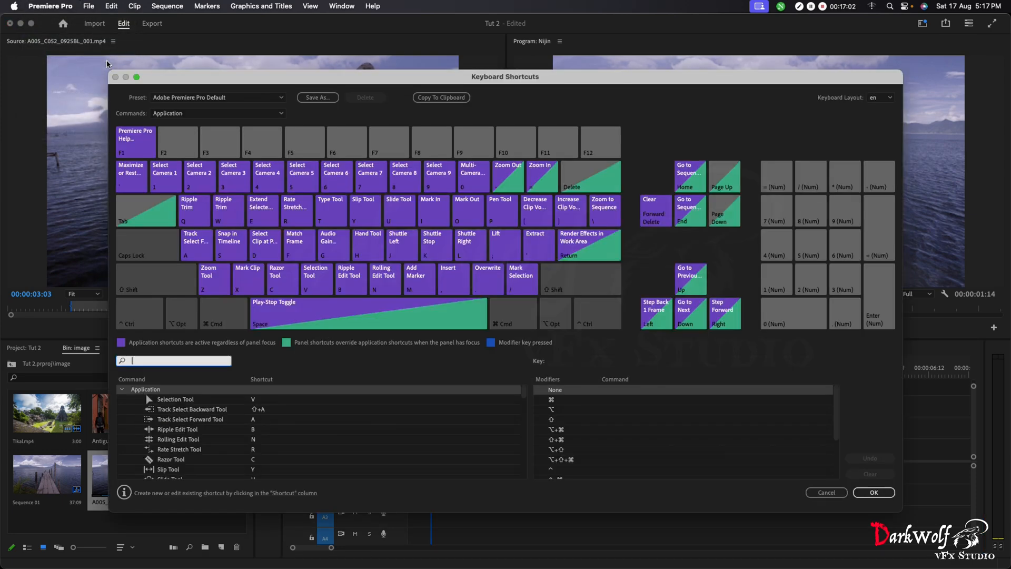
left_click_drag(436, 81, 405, 76)
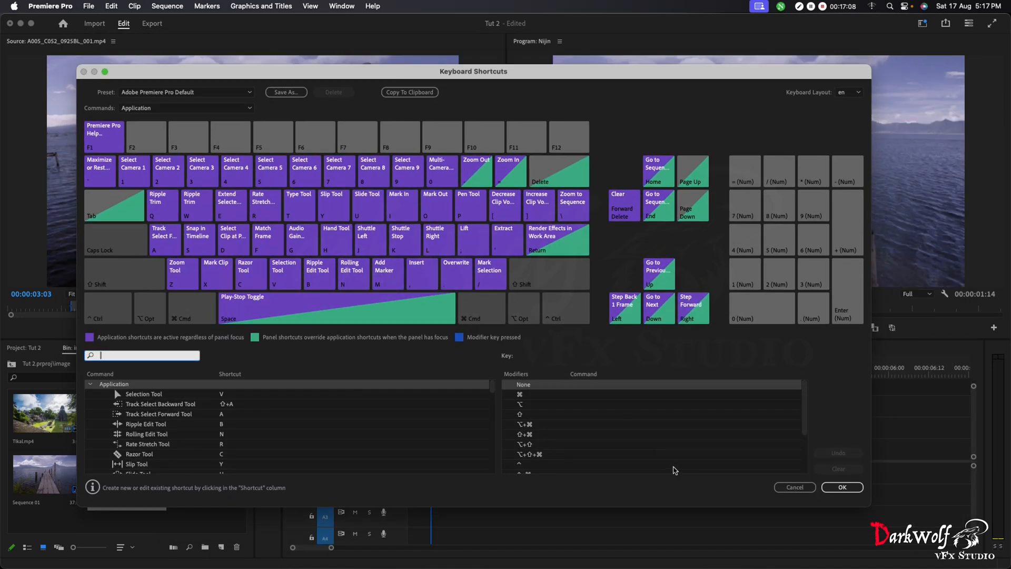
scroll(645, 460, "down", 1)
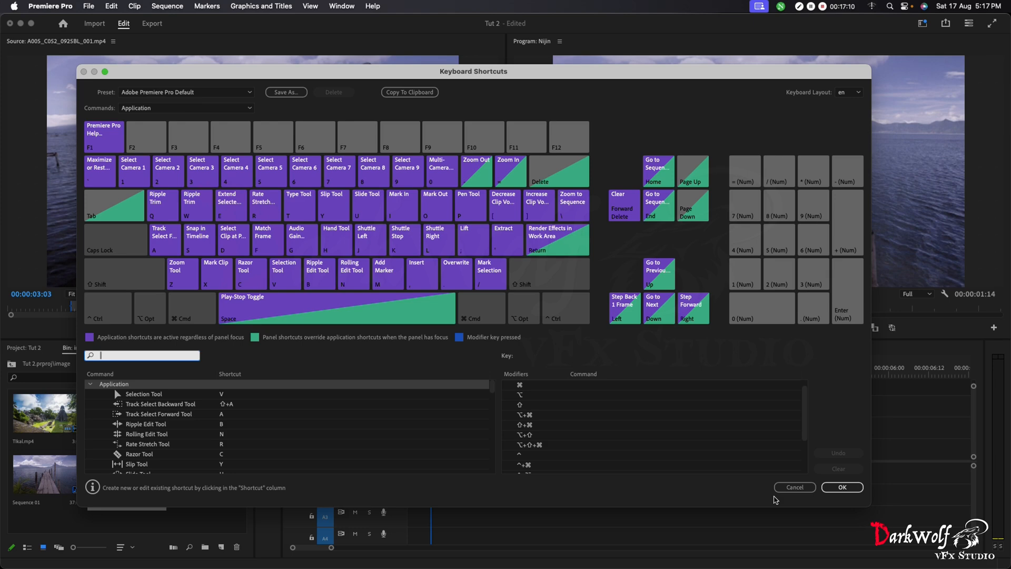
left_click_drag(870, 506, 938, 566)
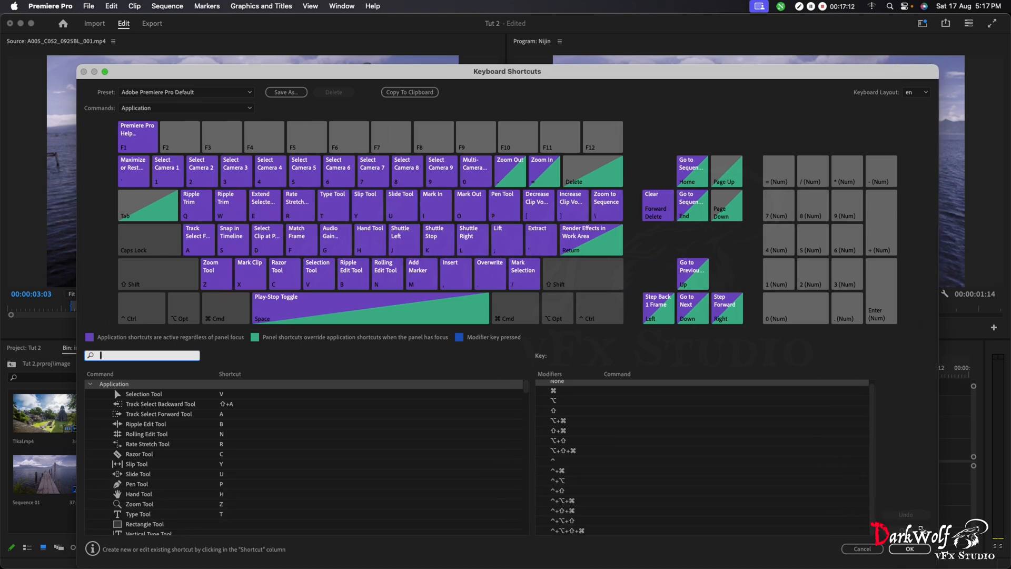
left_click_drag(542, 69, 518, 18)
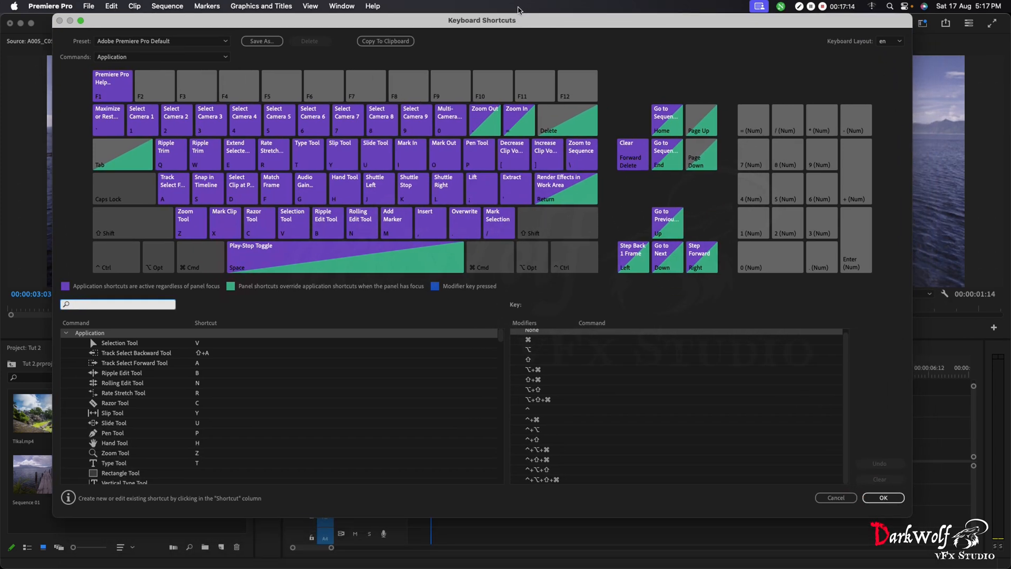
- Search the shortcut commands for "play head" and select Ripple Trim Next Edit and Ripple Trim Previous Edit To Playhead
type("play head")
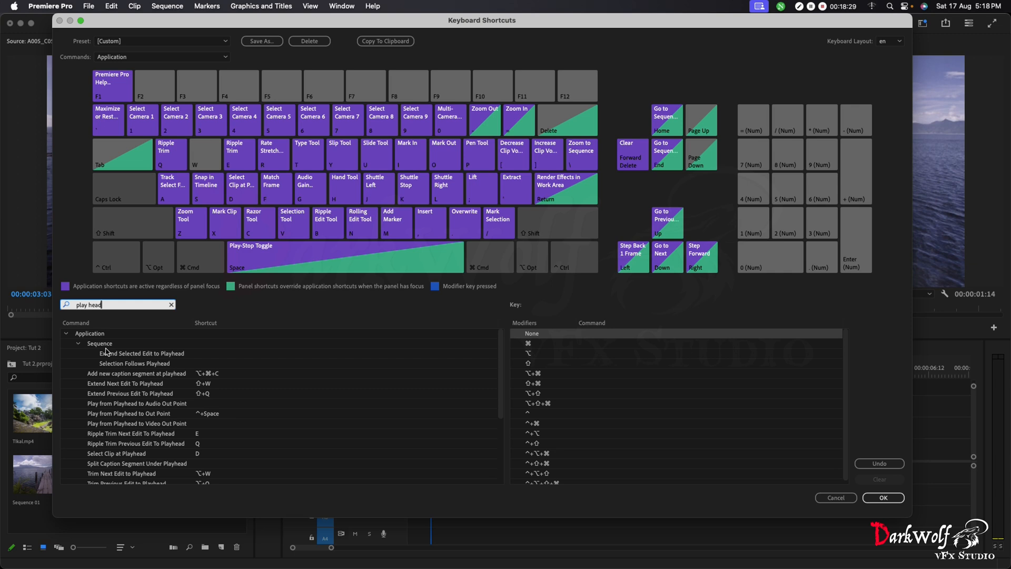
left_click(99, 435)
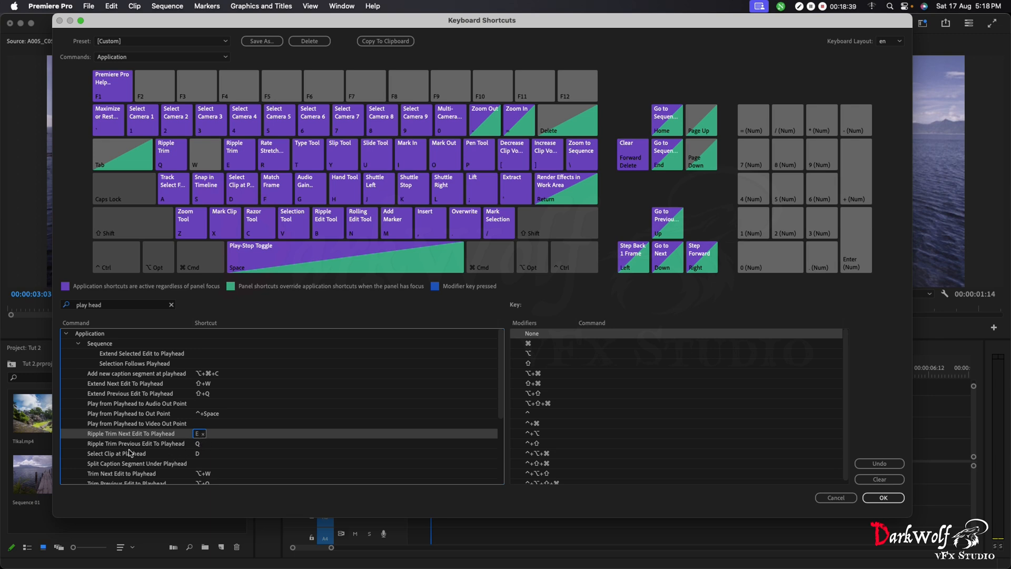
left_click(111, 445)
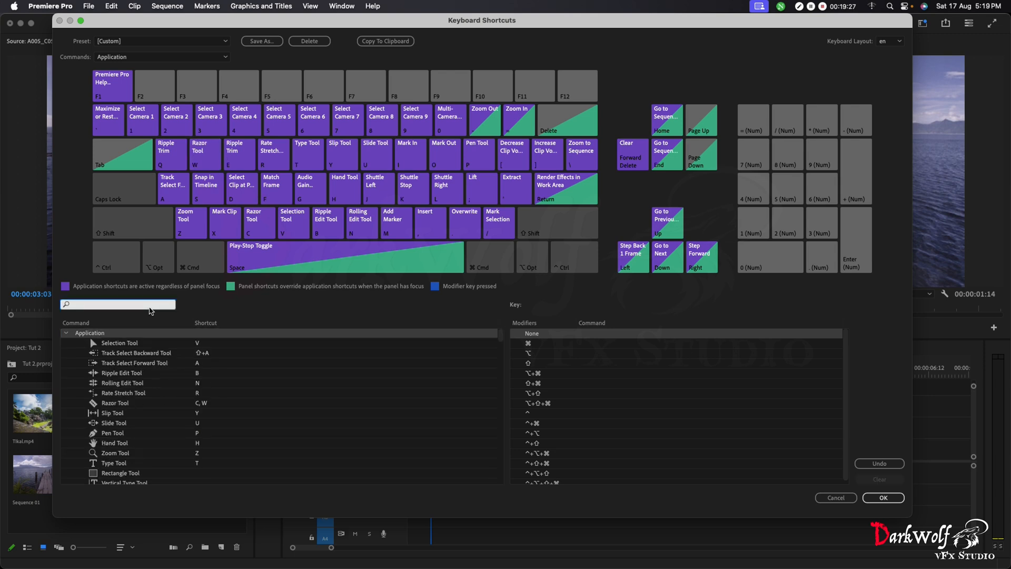
- Find the delete commands and assign D to Ripple Delete in place of its existing shortcut
type("delte")
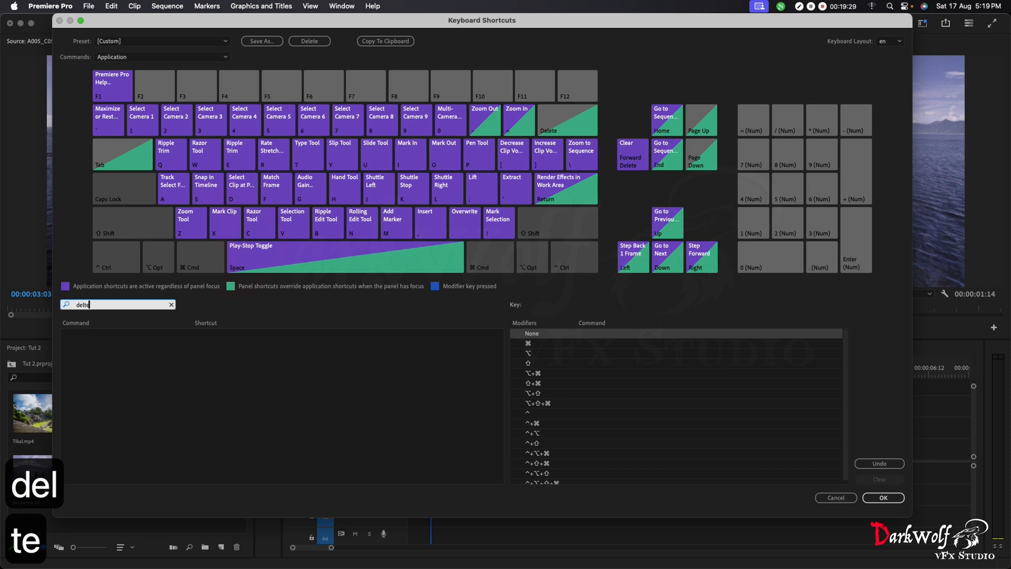
key("BackSpace")
key("BackSpace")
type("ete")
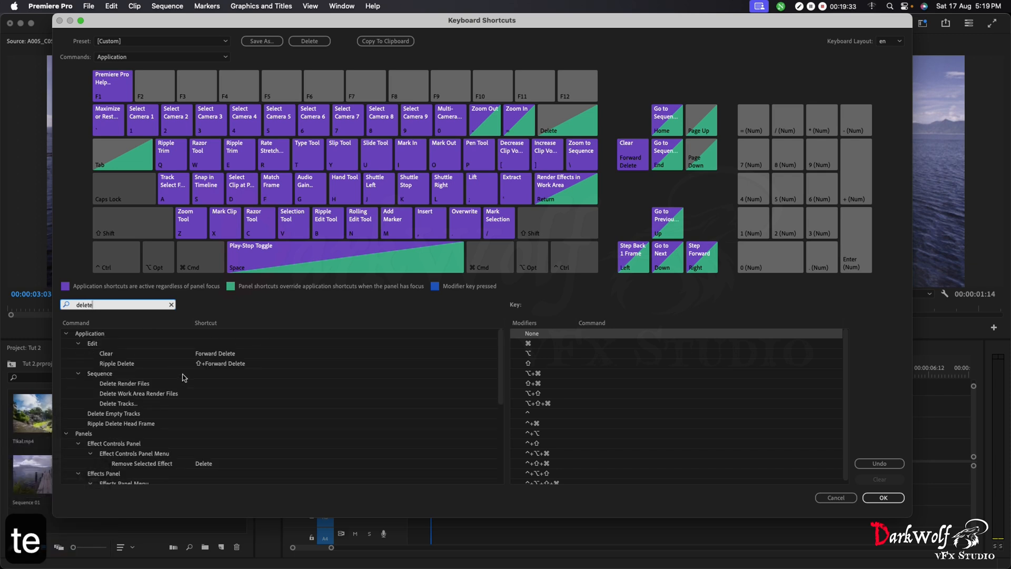
left_click(233, 365)
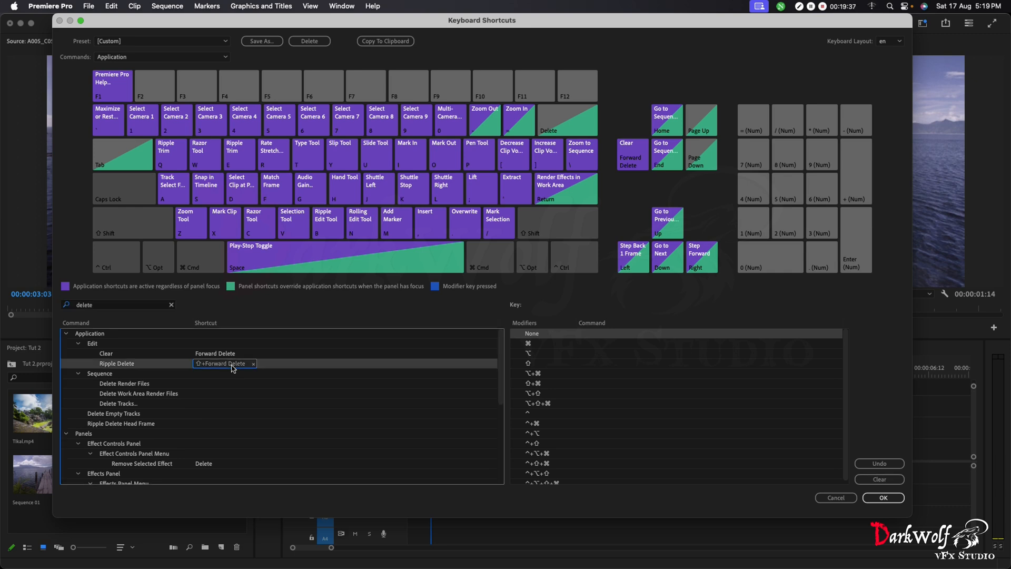
key("d")
left_click(254, 364)
key("d")
left_click(254, 365)
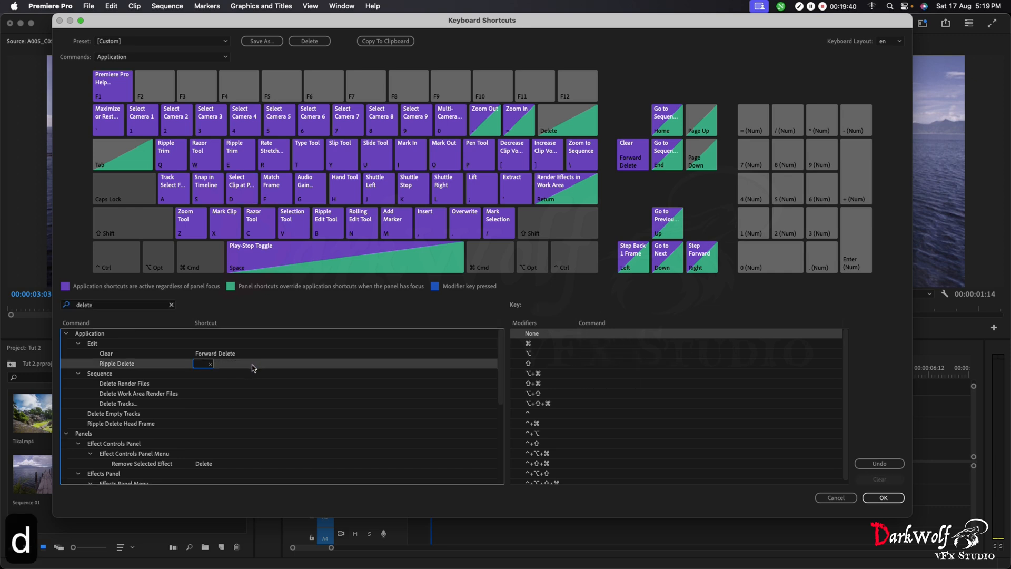
key("d")
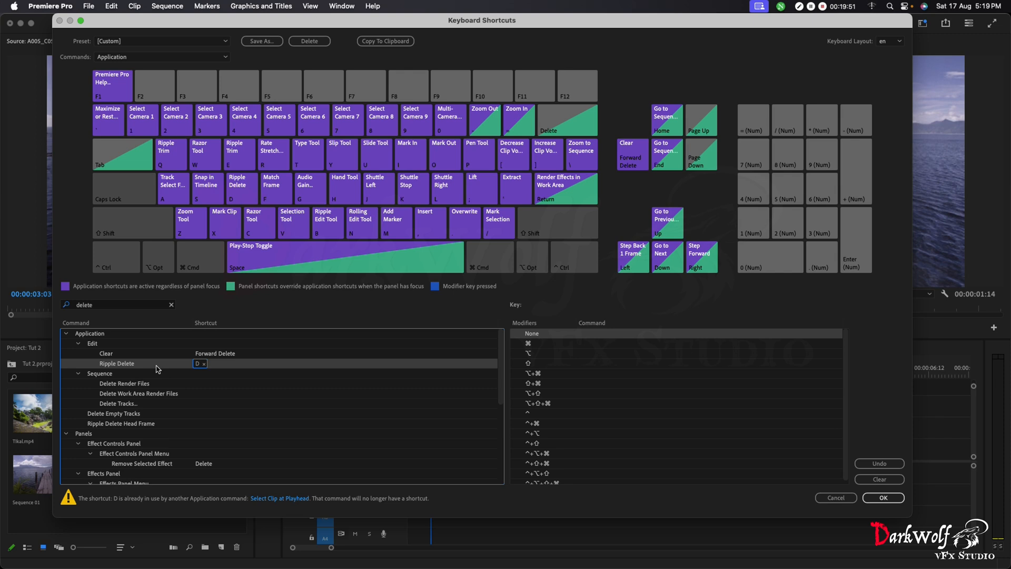
- Assign S to the Clear command and remove its Forward Delete shortcut
left_click(203, 354)
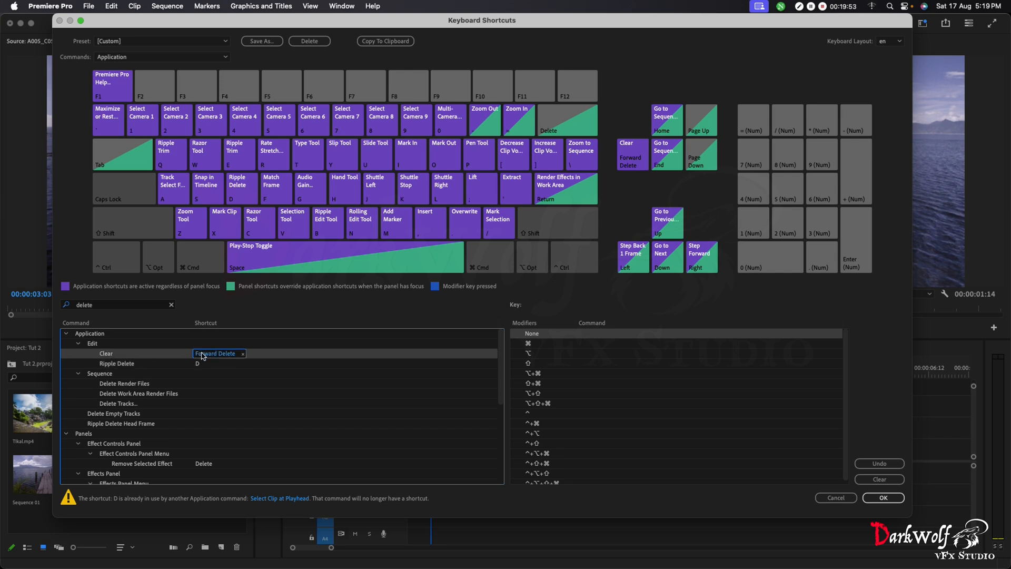
key("s")
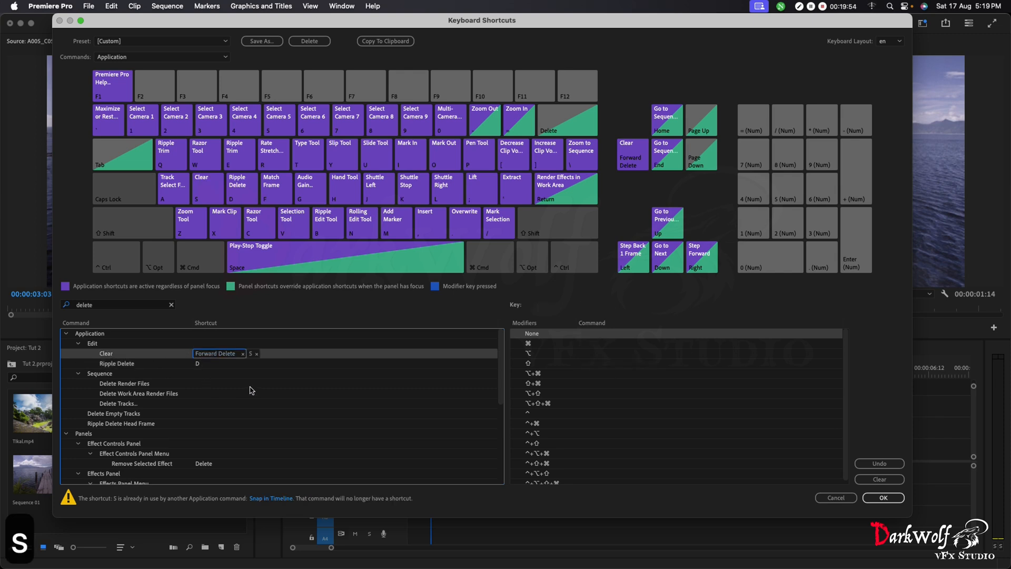
left_click(242, 354)
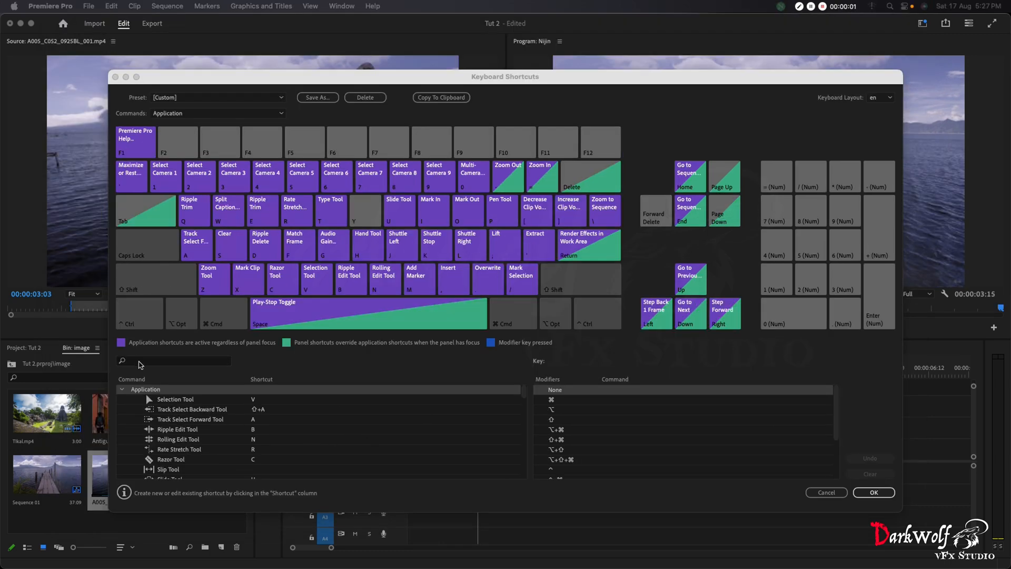
- Find the Add Edit command and make W its only shortcut, removing the existing Cmd+K
left_click(141, 362)
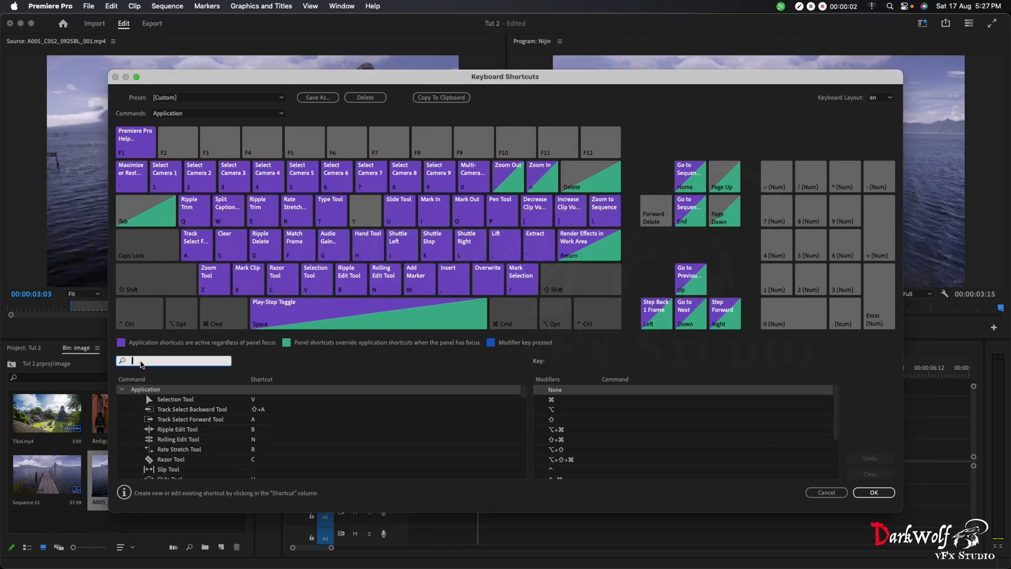
type("add")
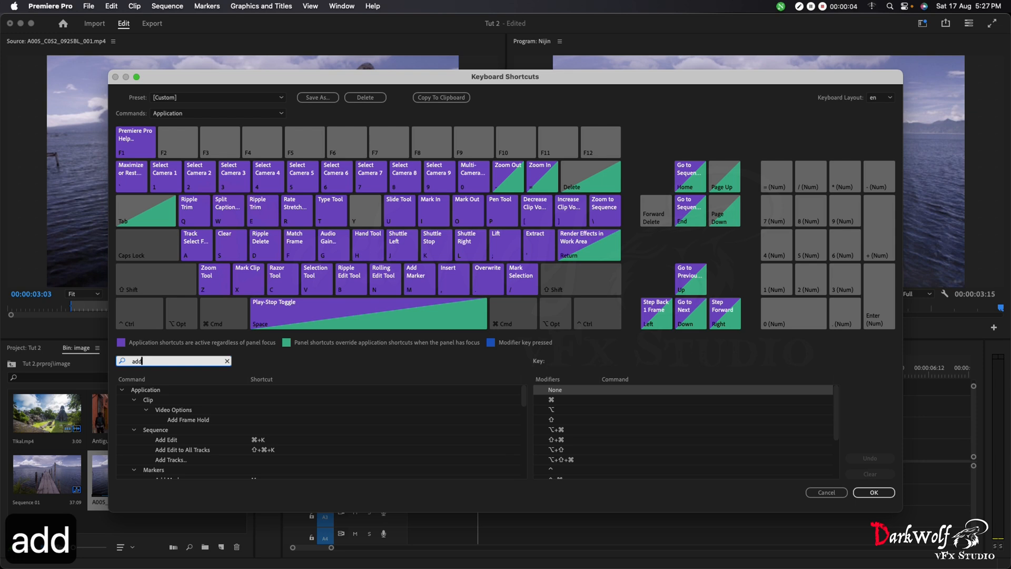
type(" edit")
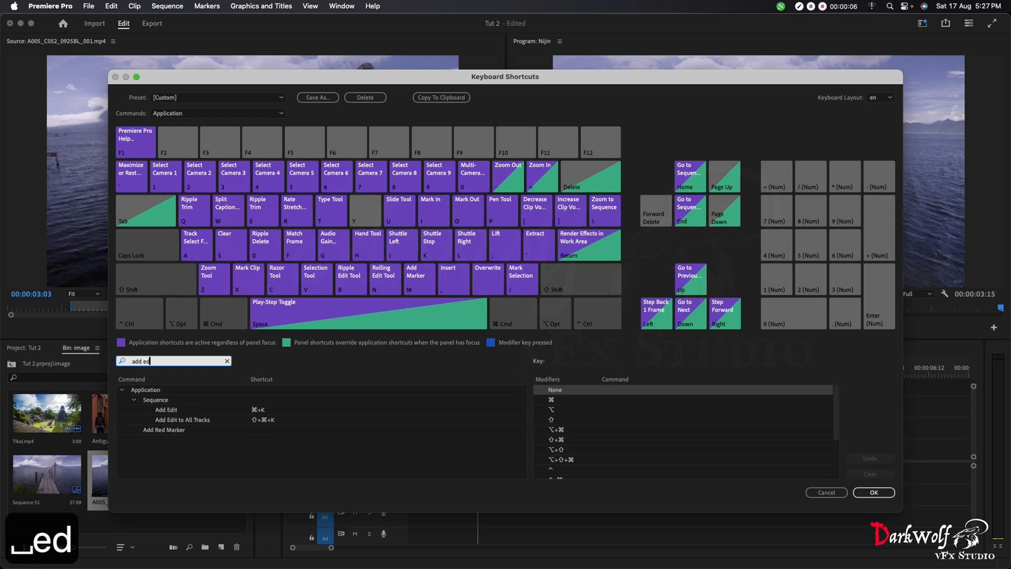
left_click(258, 409)
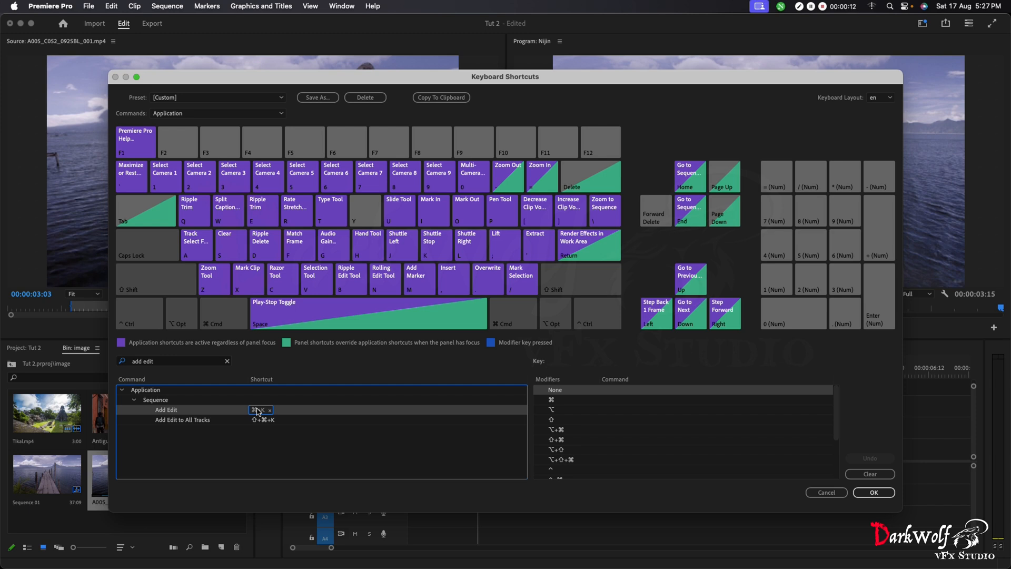
key("w")
key("w")
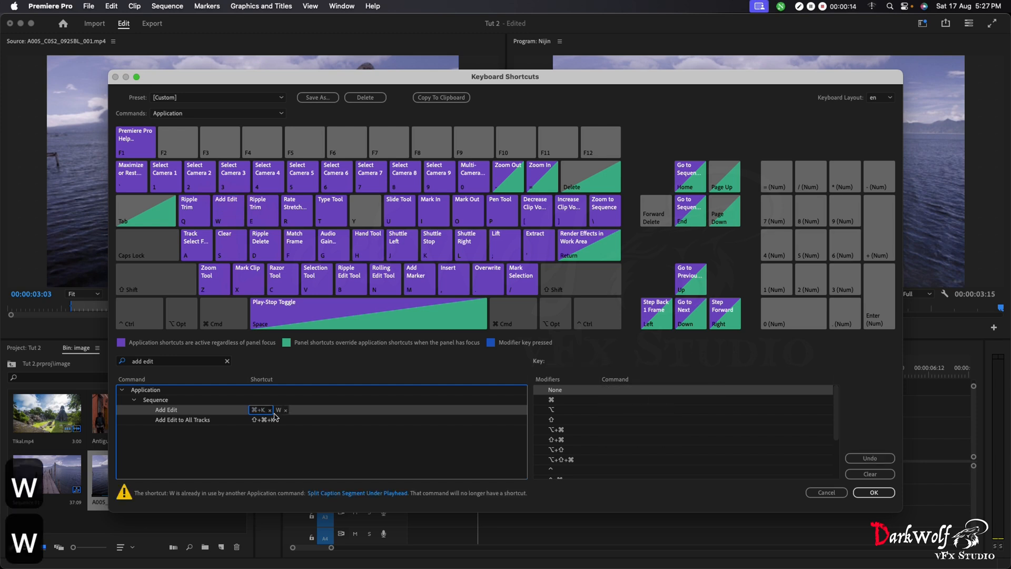
left_click(270, 410)
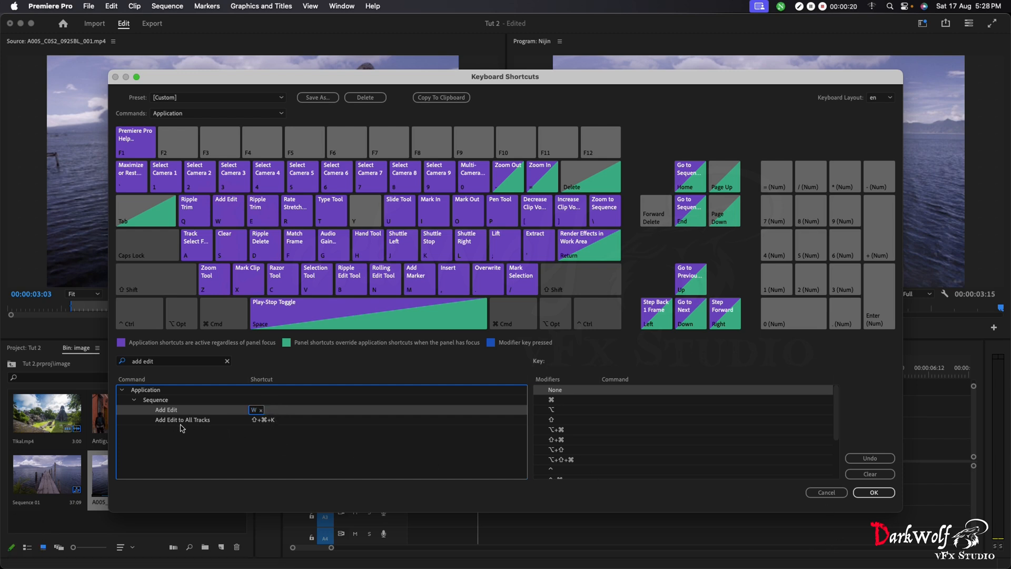
- Assign Shift+W as the shortcut for Add Edit to All Tracks
left_click(263, 422)
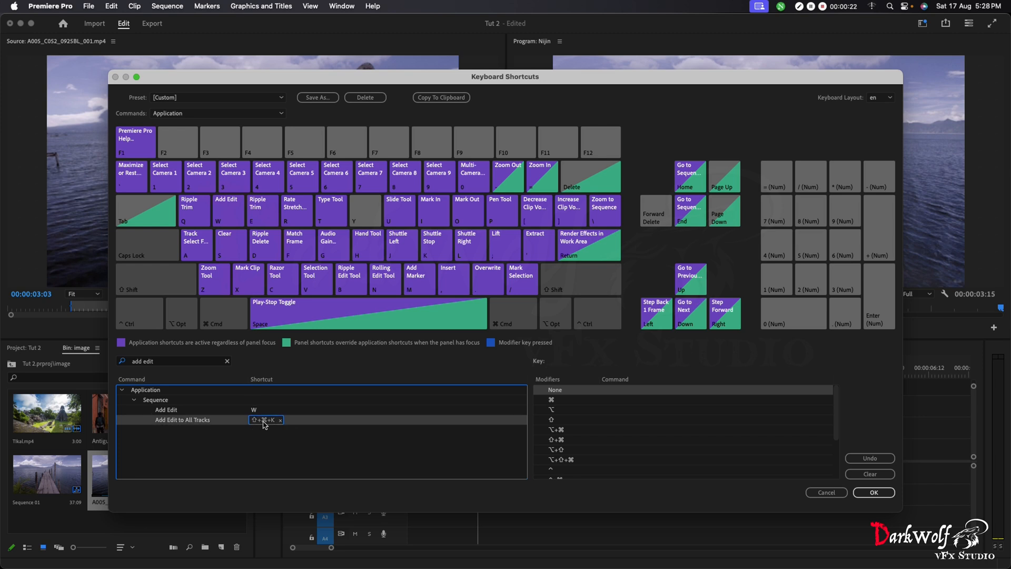
key("shift")
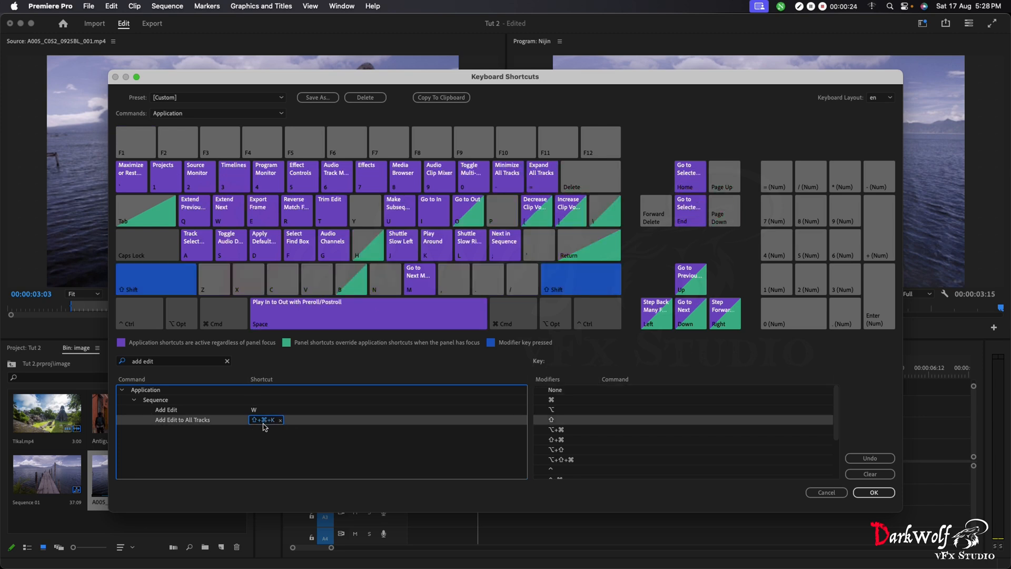
key("shift+w")
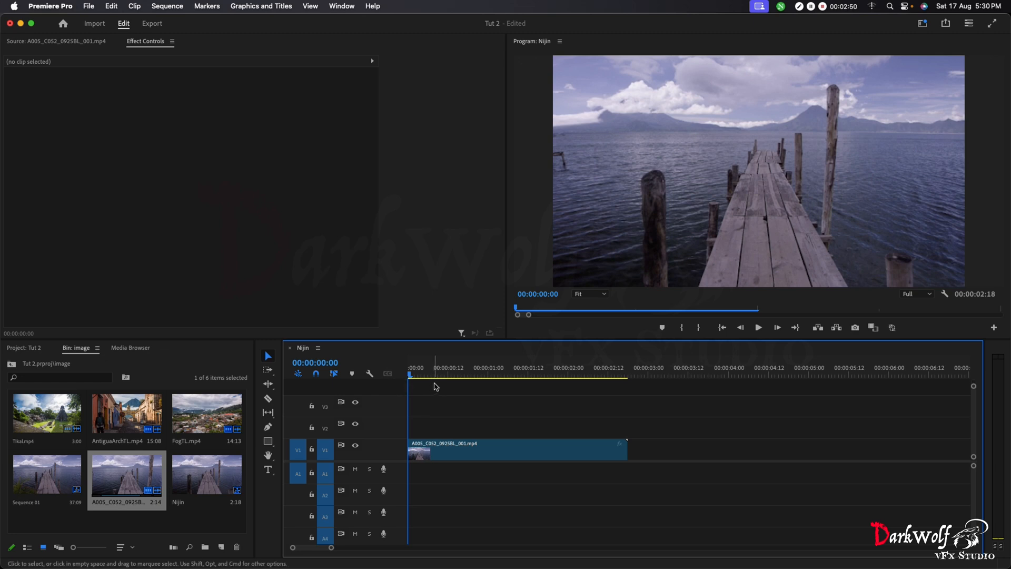
- Ripple-trim the V1 clip's start to the playhead at 00:00:00:11, and its end to the playhead at 00:00:01:08
key("space")
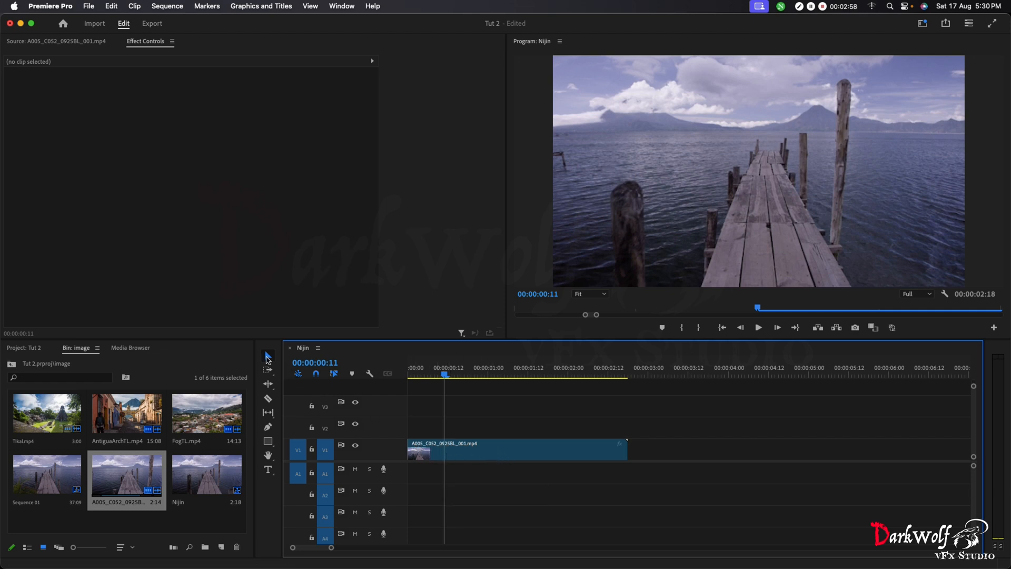
left_click(430, 456)
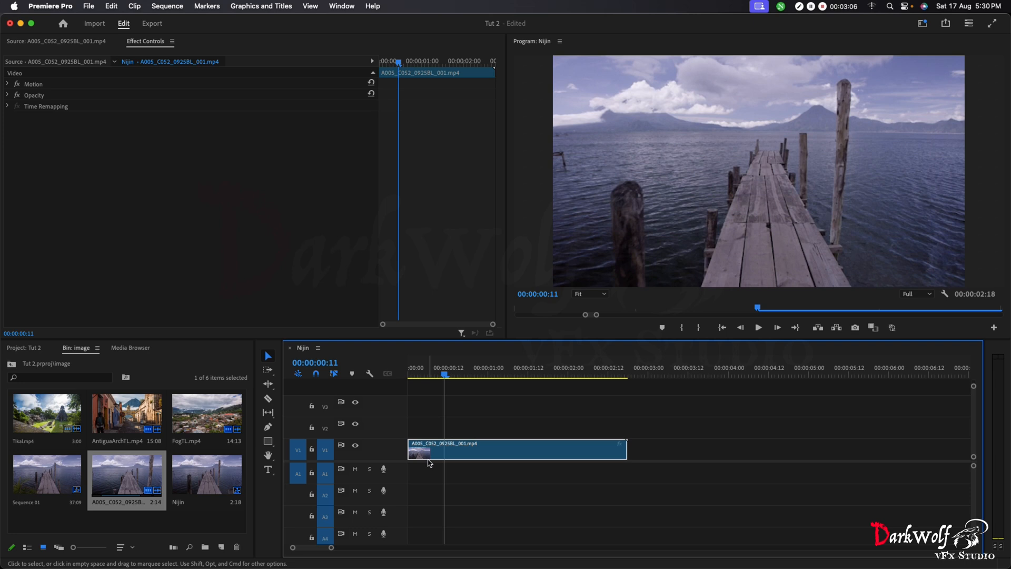
key("q")
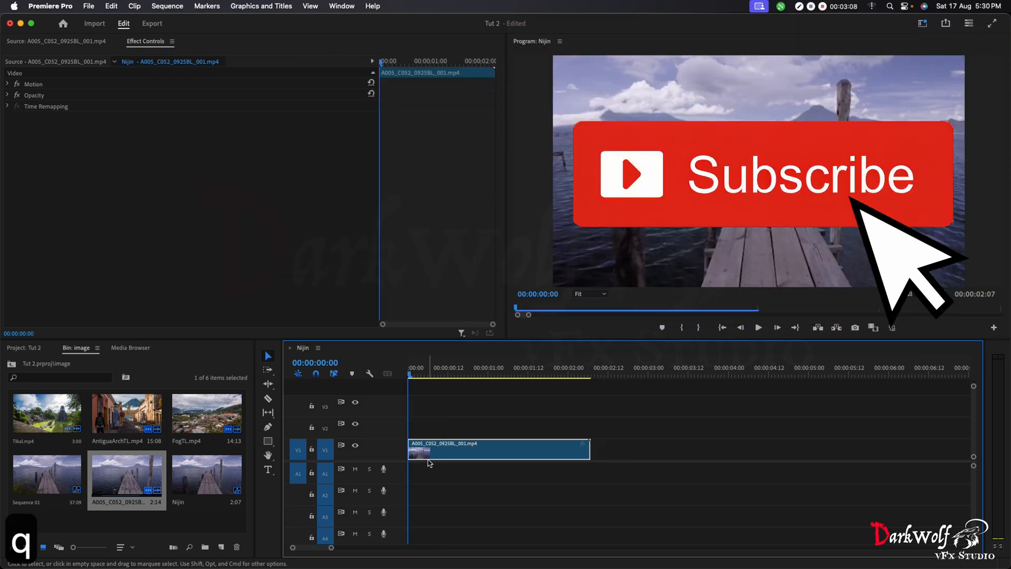
left_click(515, 375)
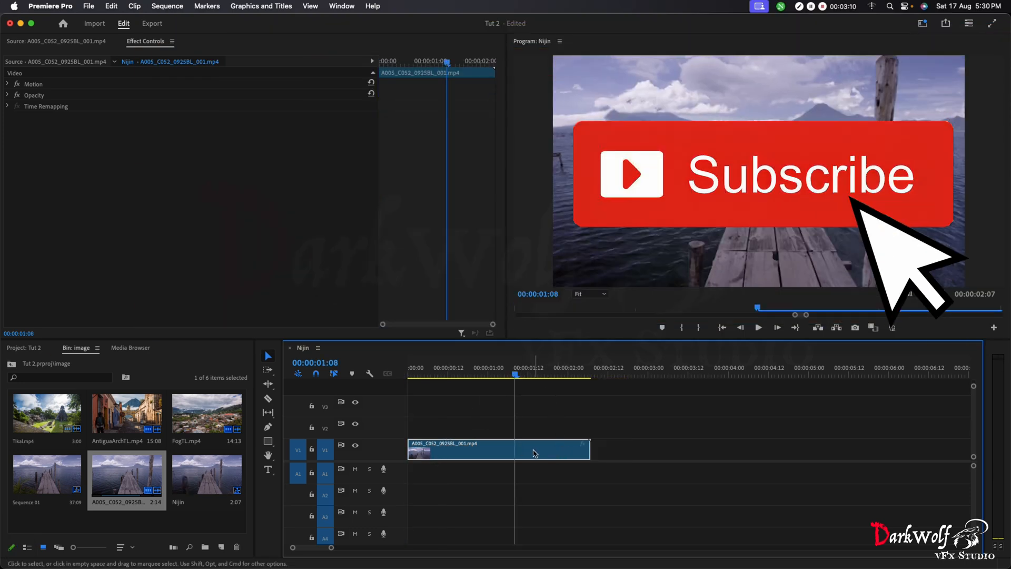
key("e")
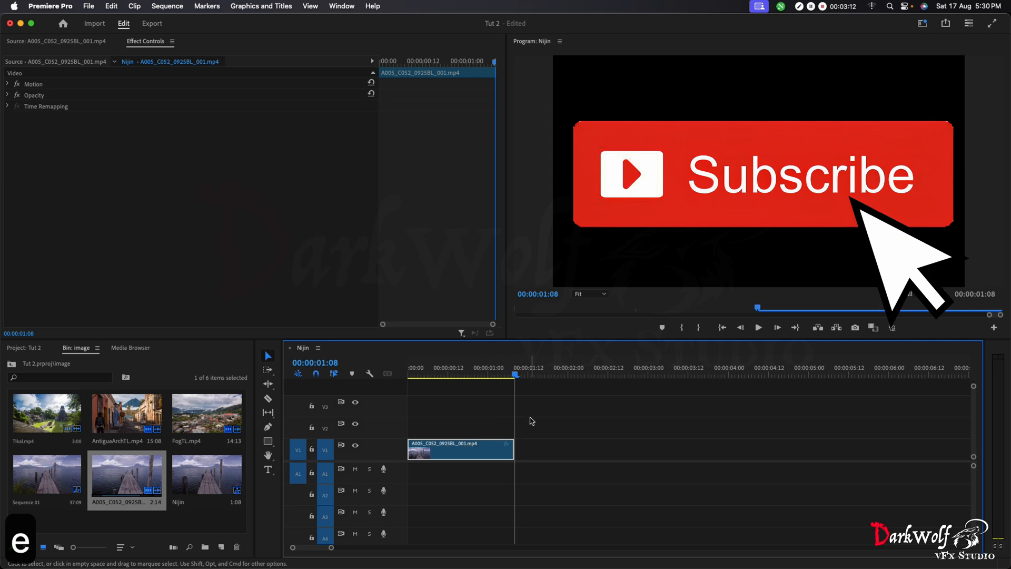
- Play the trimmed clip from the start, and ripple-trim its end at 00:00:01:05 and its start at 00:00:00:03
left_click_drag(473, 375, 403, 397)
key("space")
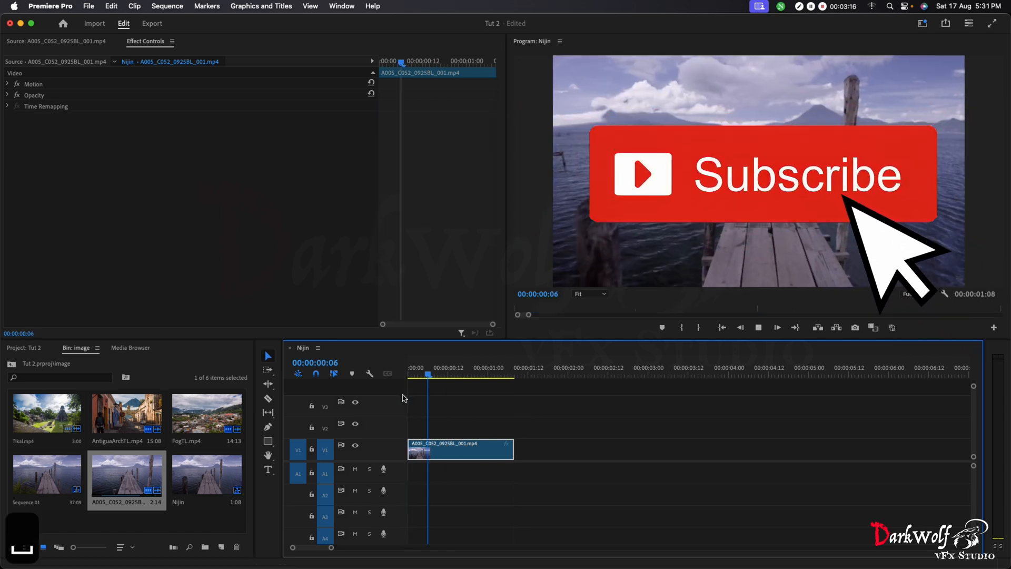
key("space")
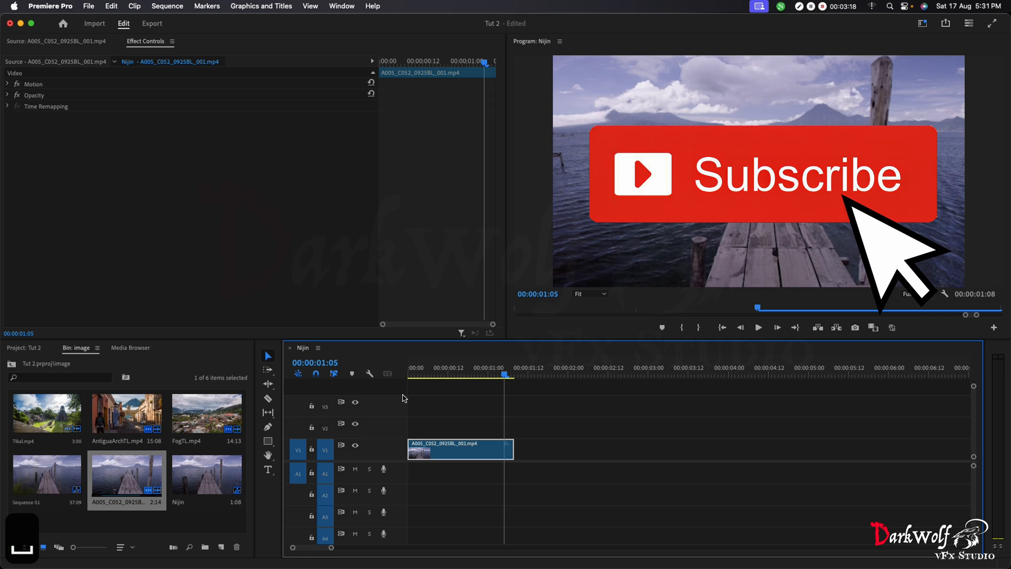
key("e")
left_click_drag(412, 374, 419, 381)
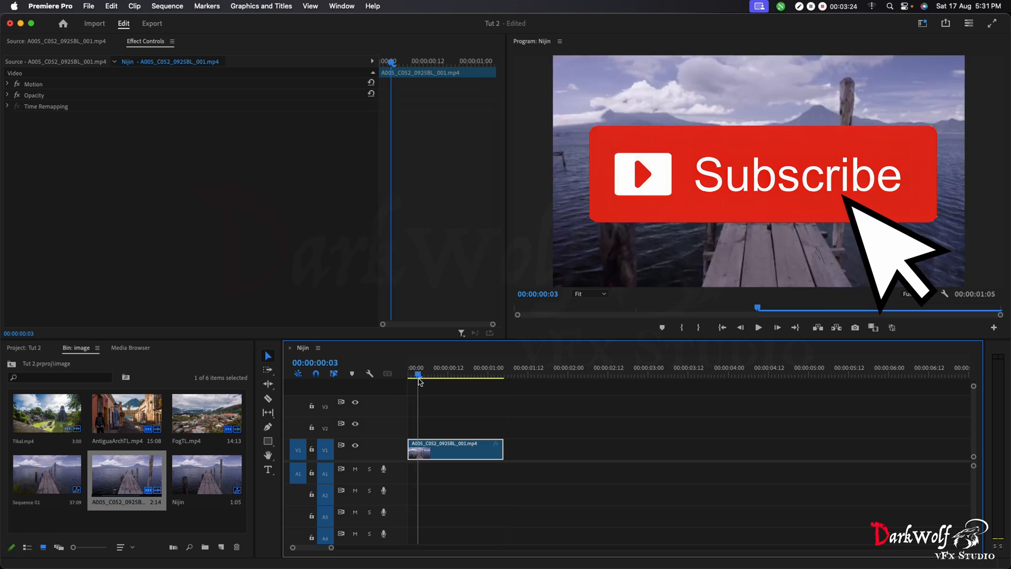
key("q")
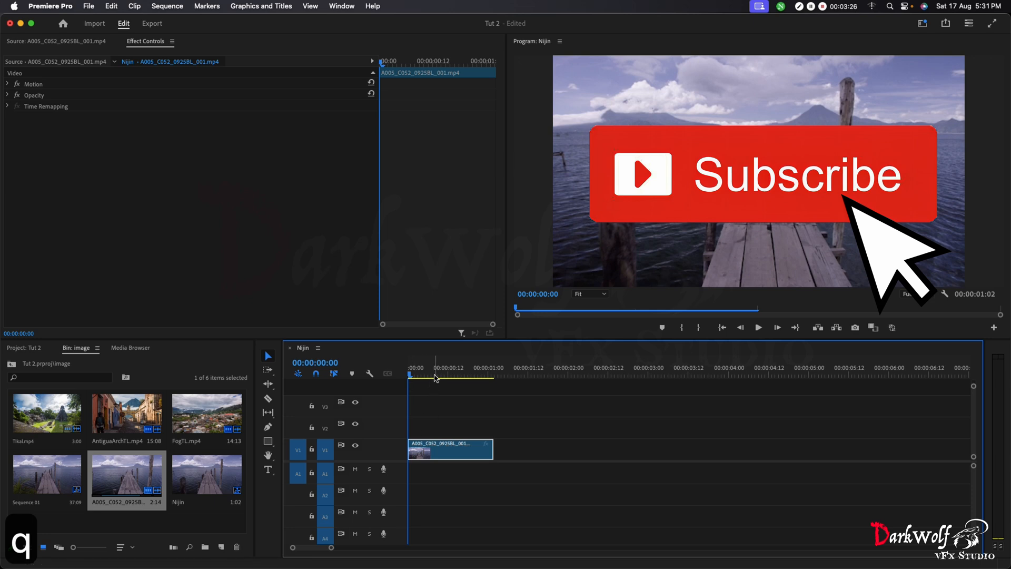
- Split the V1 clip with Add Edit at 00:00:00:09 and 00:00:00:17
left_click(426, 377)
mouse_move(426, 381)
left_mouse_down()
mouse_move(463, 383)
mouse_move(431, 385)
mouse_move(438, 378)
left_mouse_up()
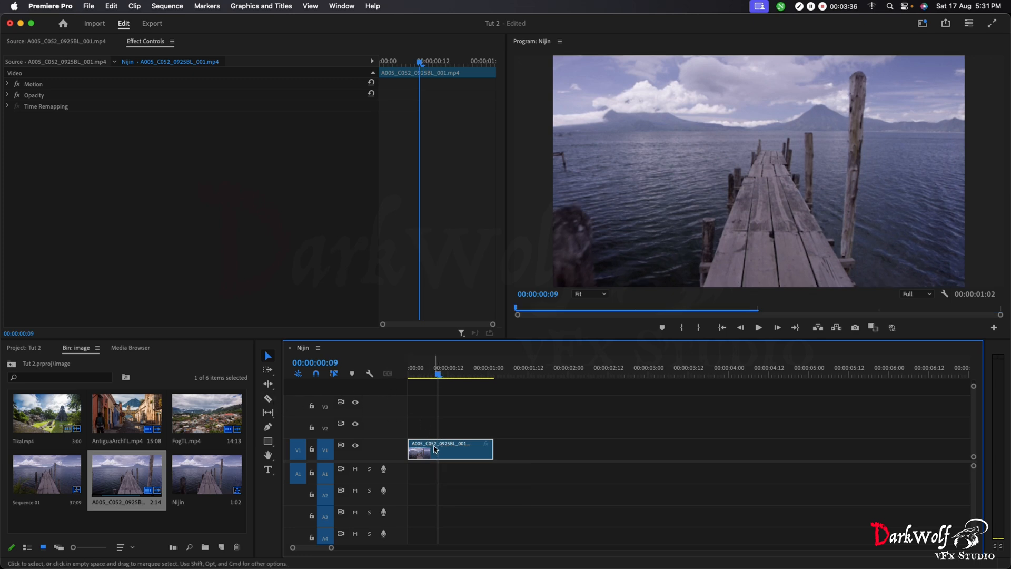
key("w")
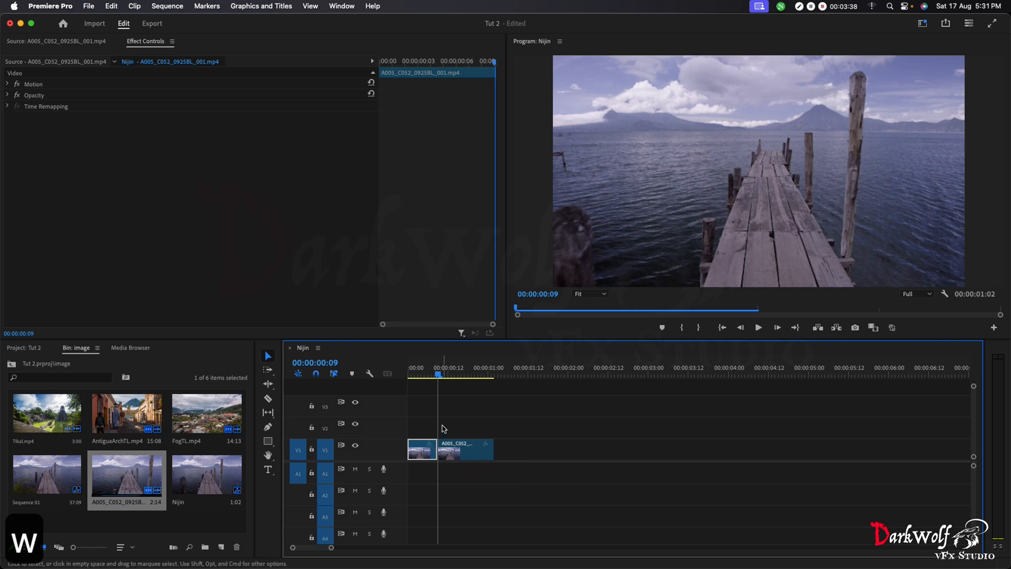
left_click(463, 379)
key("w")
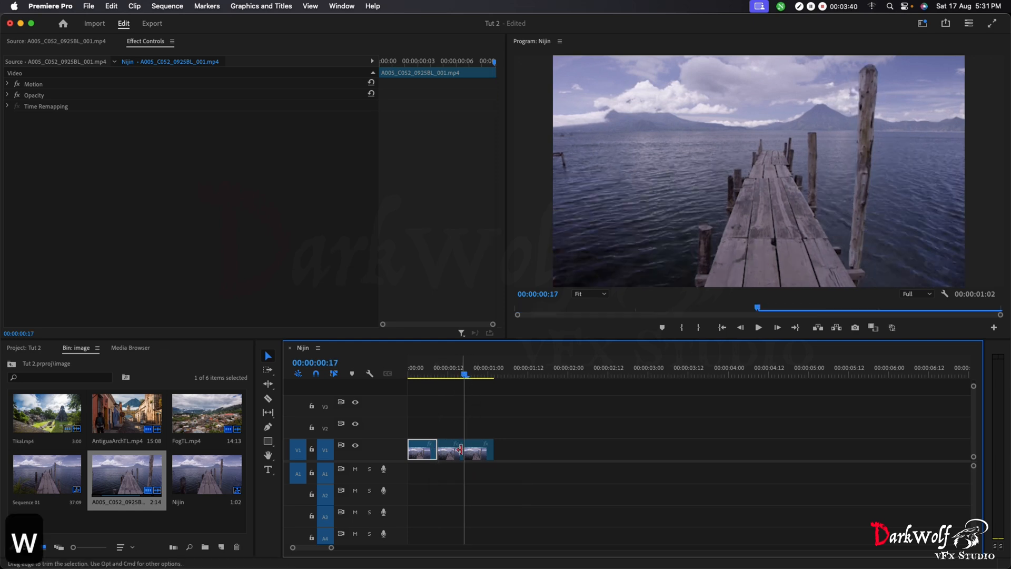
- Delete the middle segment of the split V1 clip without closing the gap, and undo the deletion
left_click(460, 429)
left_click(460, 451)
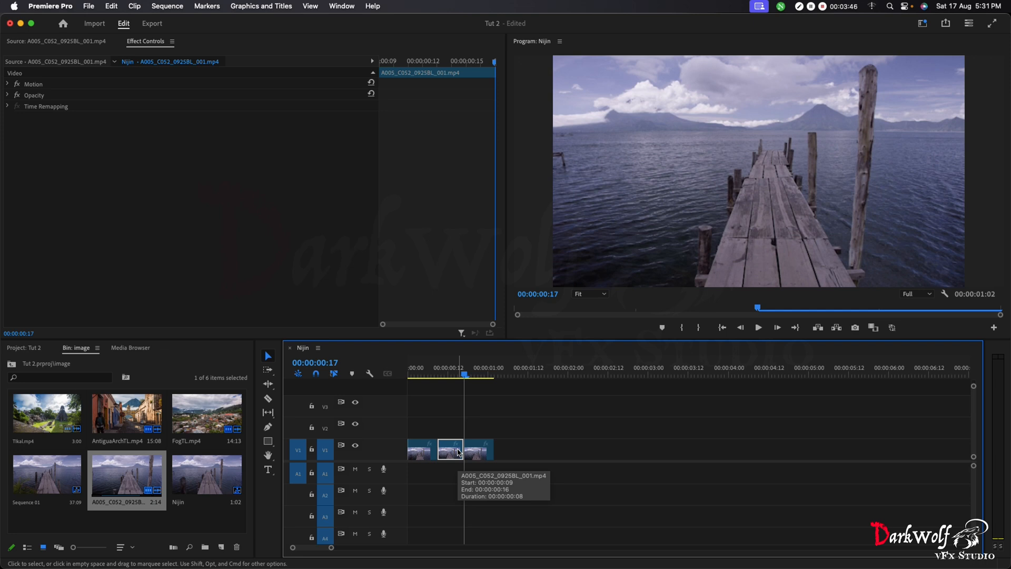
key("BackSpace")
key("BackSpace")
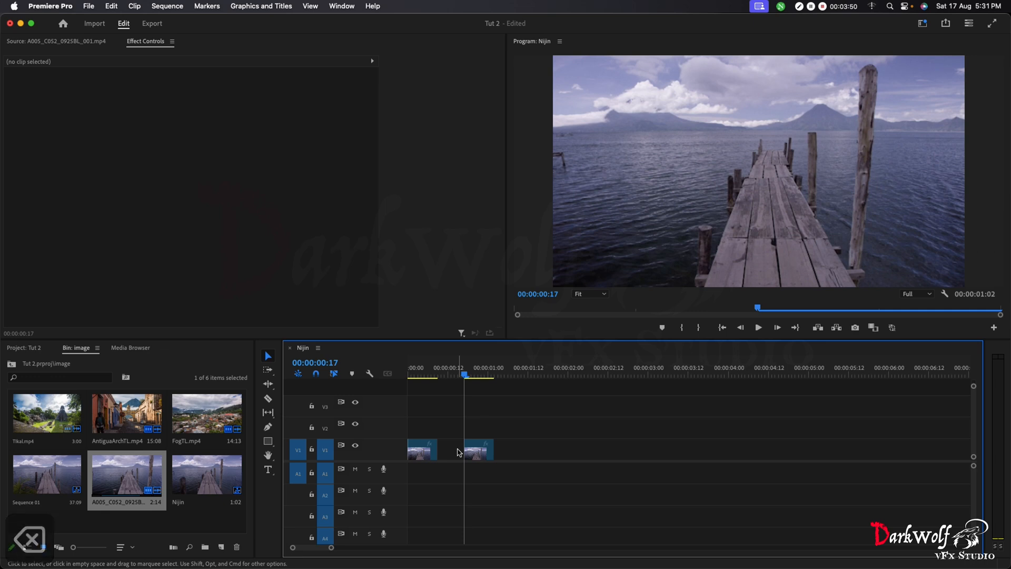
key("super+z")
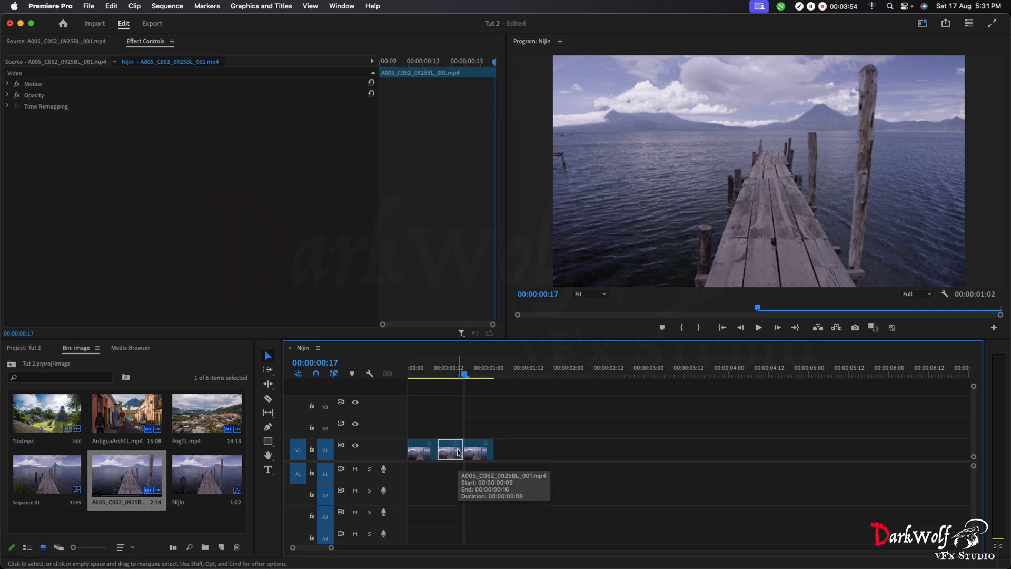
- Try deleting the middle V1 segment with and without closing the gap, undoing each deletion
key("shift+BackSpace")
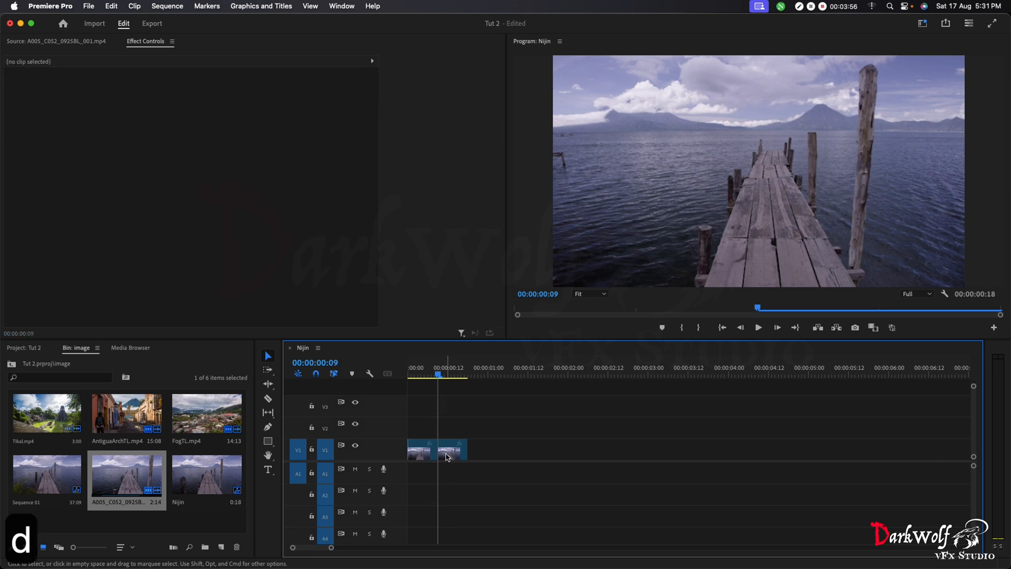
key("super+z")
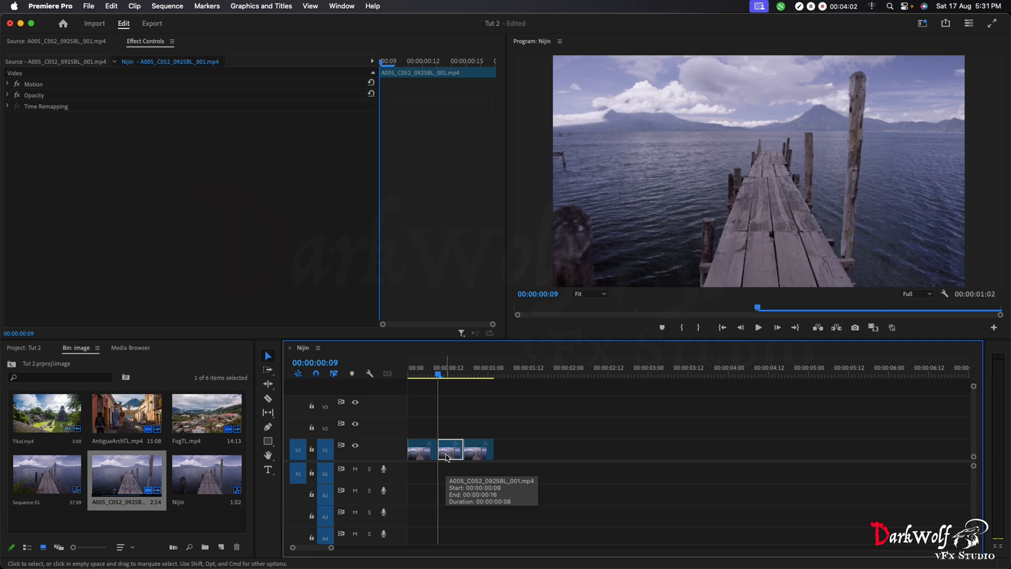
key("BackSpace")
key("super+z")
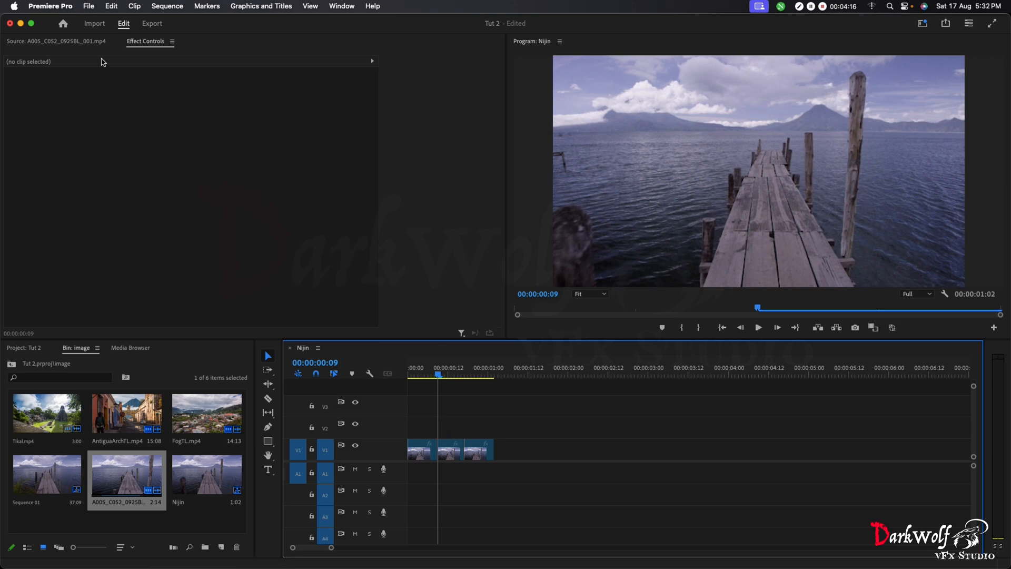
- Add A as a second keyboard shortcut for the Selection Tool and save the shortcut change
left_click(60, 6)
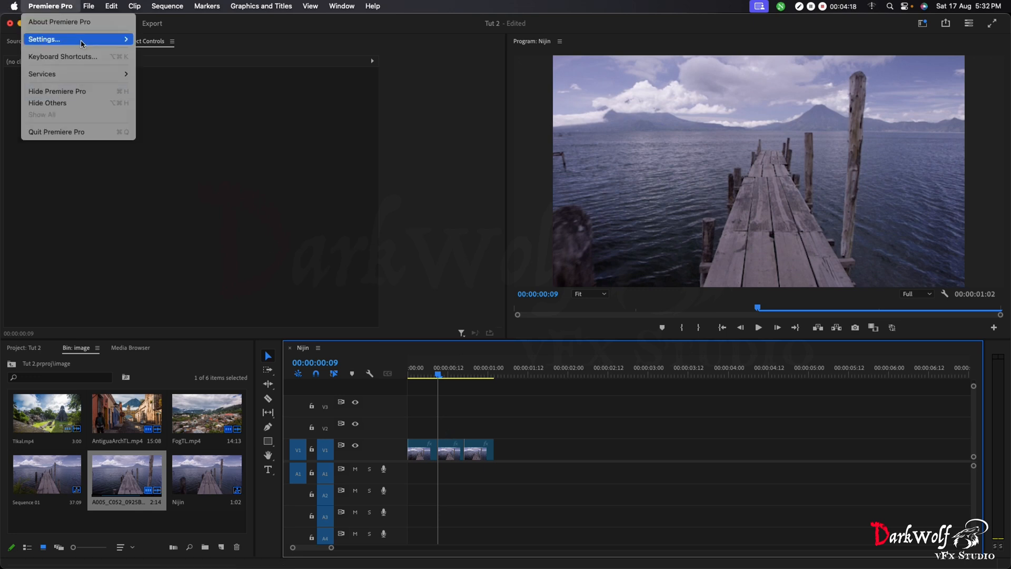
left_click(84, 57)
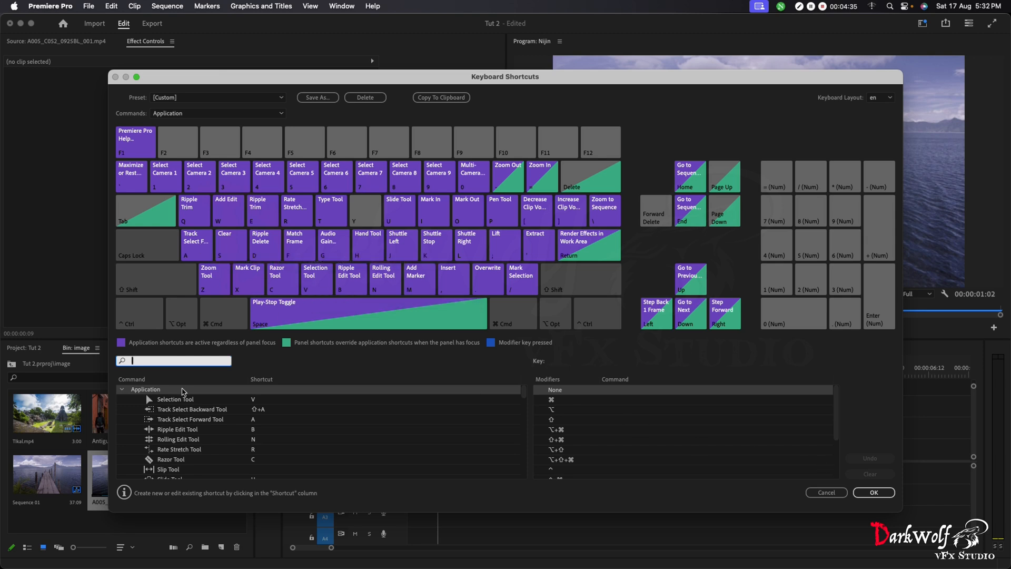
left_click(257, 400)
left_click(270, 401)
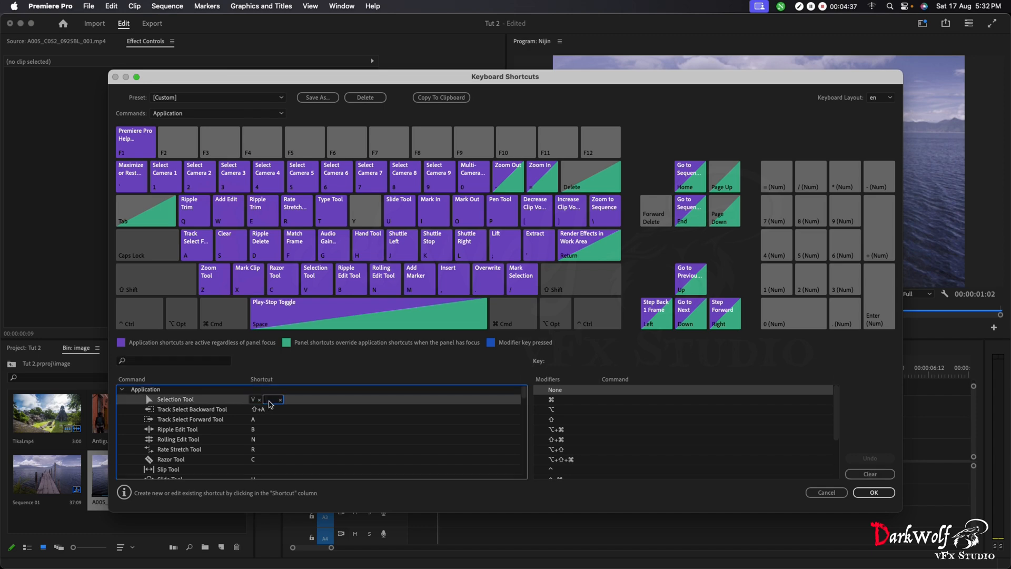
key("a")
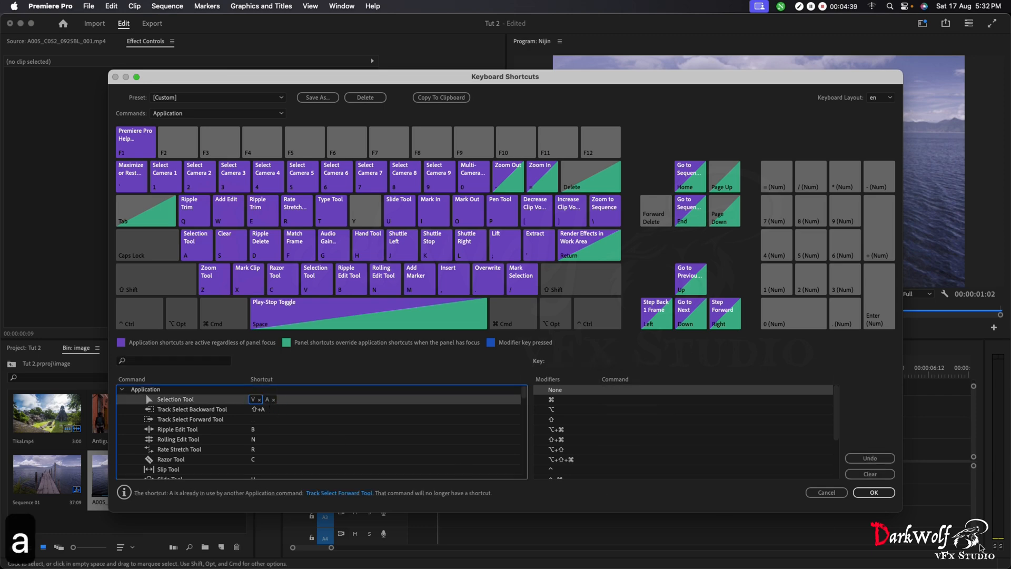
left_click(880, 494)
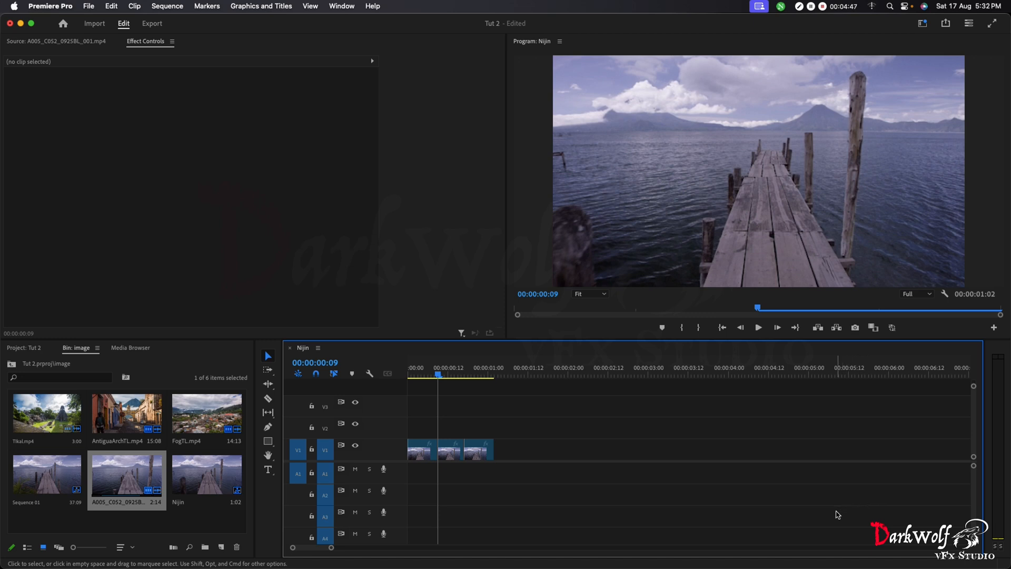
- Ripple-delete the middle V1 segment and place a copy of the remaining second segment directly after it
left_click(455, 458)
key("shift+Delete")
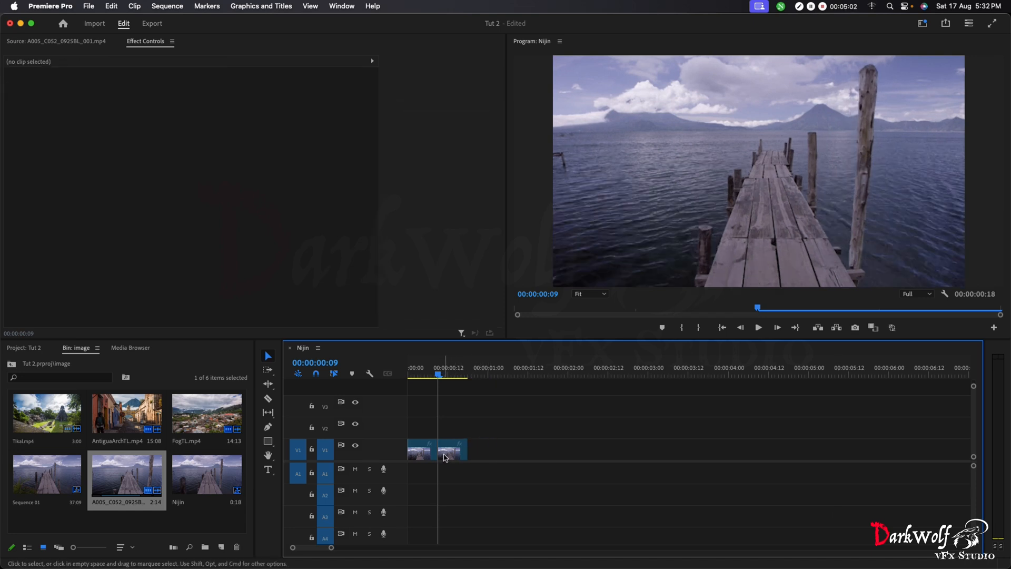
left_click(446, 456)
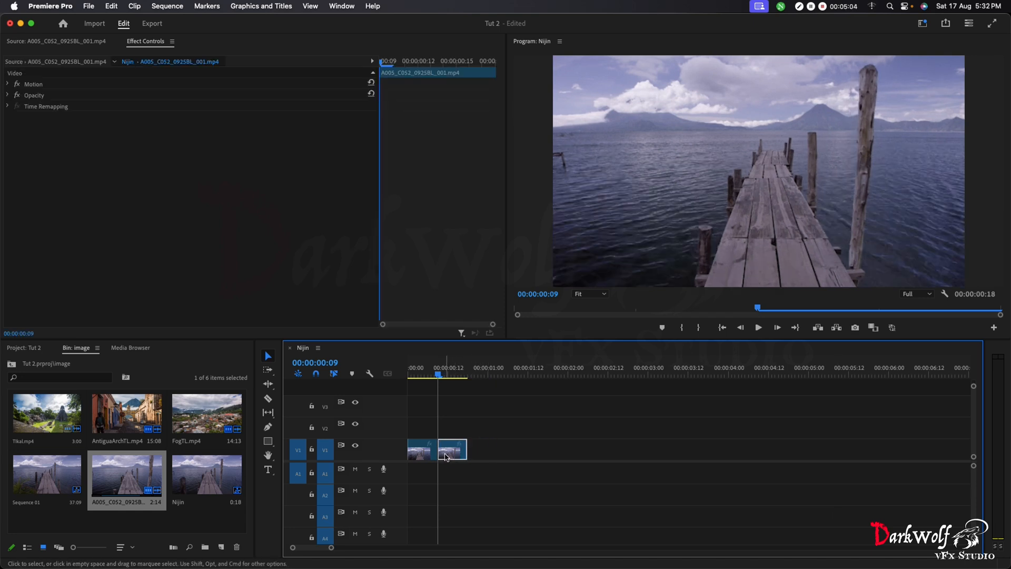
left_click_drag(445, 456, 484, 449)
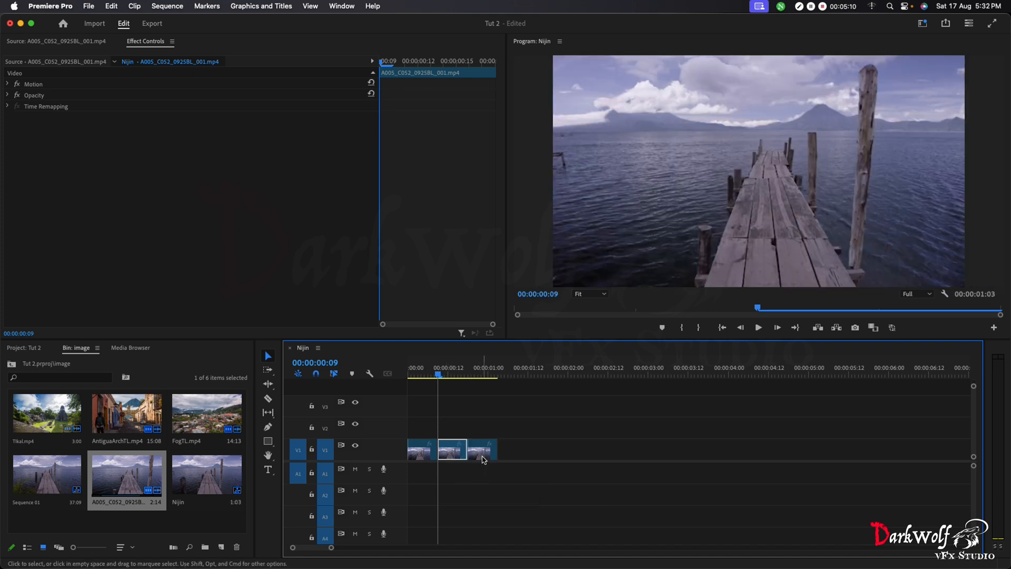
- Add Tikal.mp4 from the bin directly after the last V1 segment, at 00:00:01:03
left_click_drag(478, 375, 478, 405)
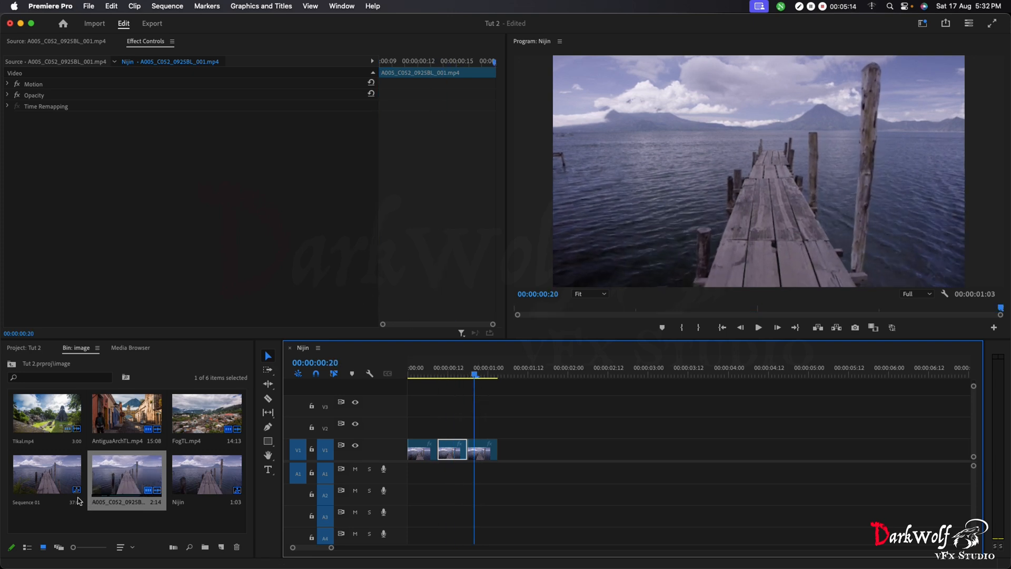
left_click_drag(29, 413, 505, 451)
- Duplicate the Tikal.mp4 video onto V2, try dragging further copies along the upper tracks, and undo these changes
left_click_drag(604, 457, 616, 430)
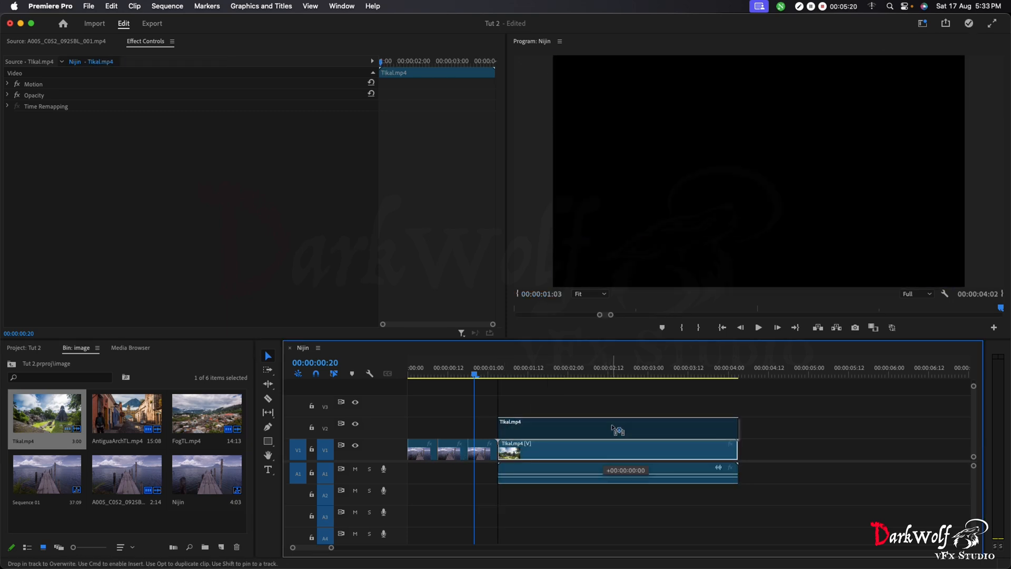
left_click_drag(617, 429, 617, 427)
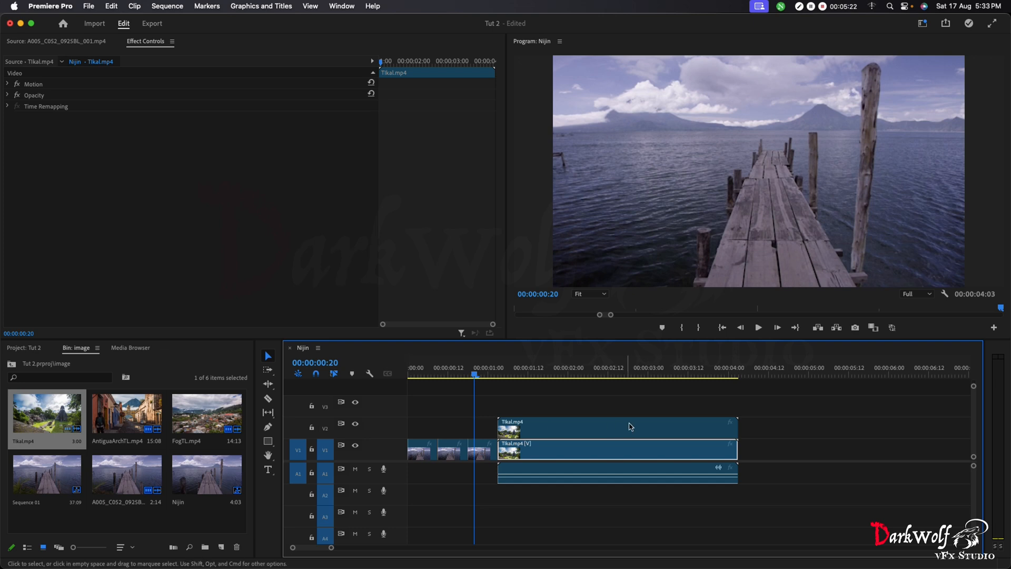
left_click_drag(633, 429, 793, 424)
key("super+z")
key("super+z")
key("super+z")
key("super+z")
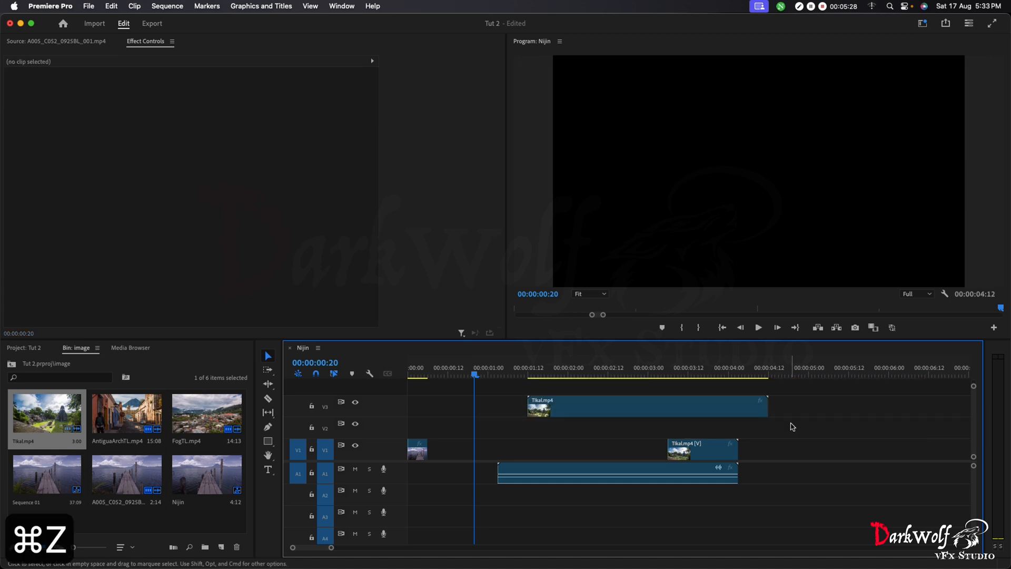
- Copy the Tikal.mp4 clip, paste it at 00:00:04:03 at the end of the sequence, and undo the paste
right_click(583, 448)
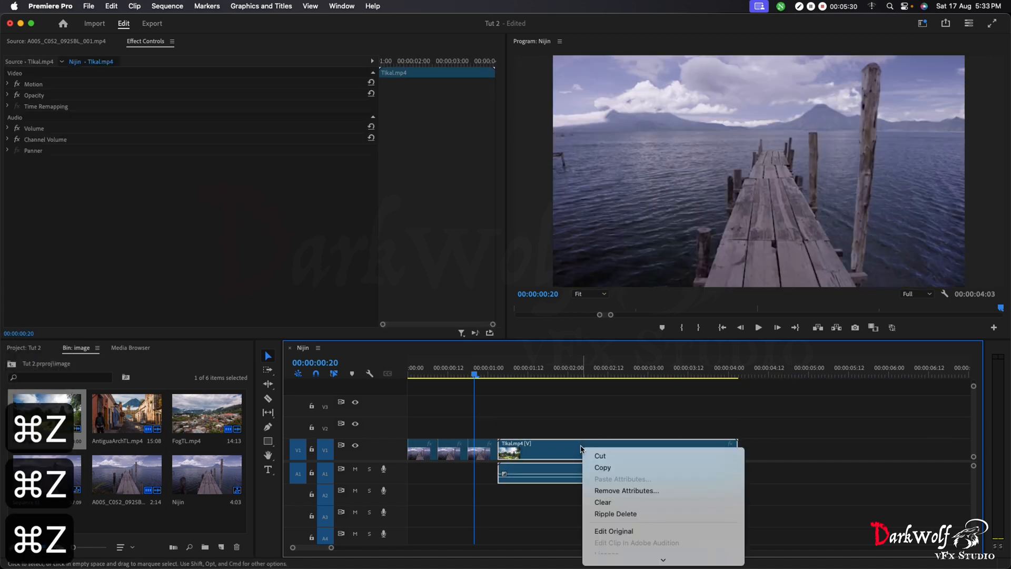
left_click(607, 468)
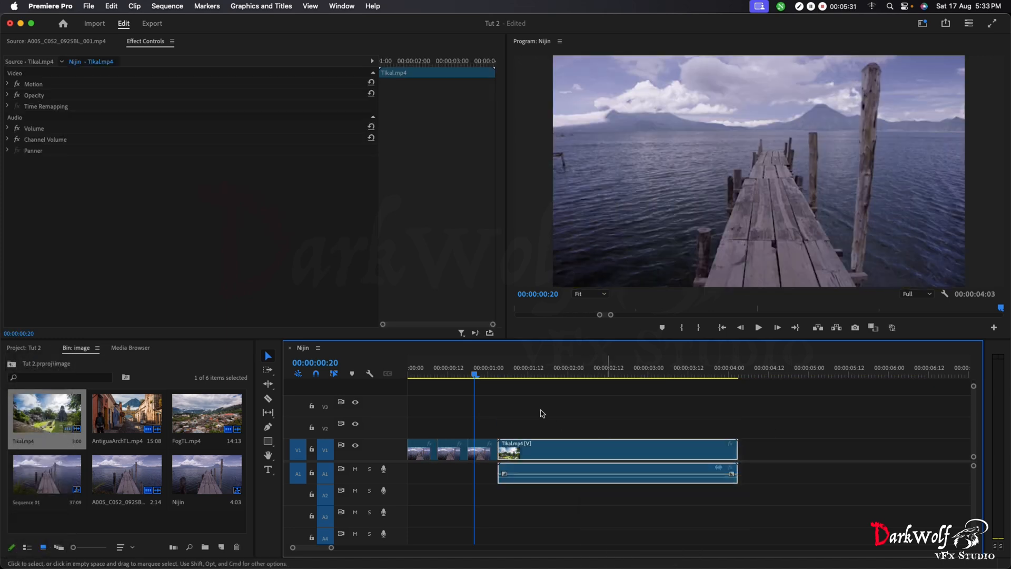
left_click(740, 376)
key("super+v")
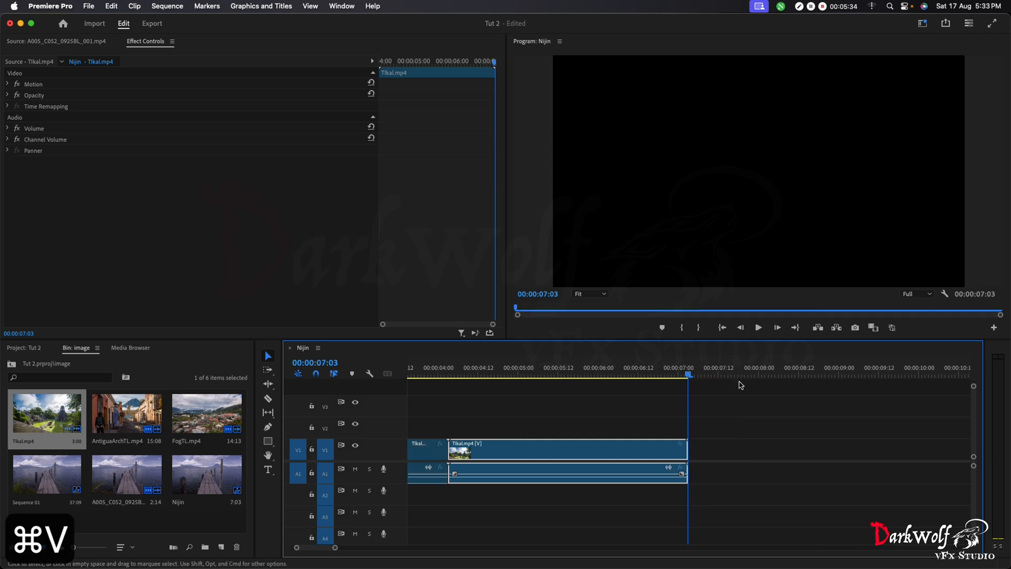
key("super+z")
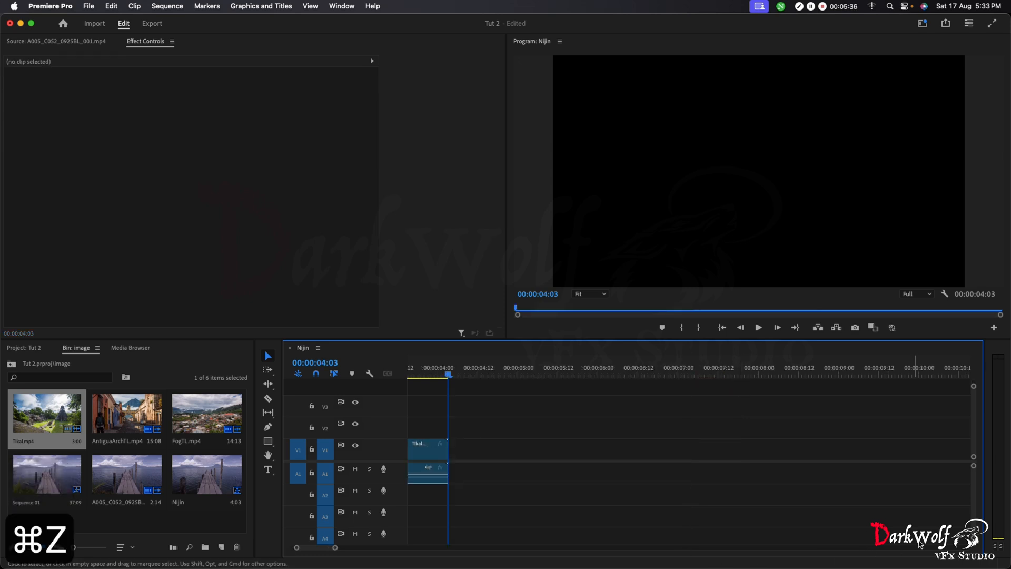
left_click_drag(326, 551, 290, 548)
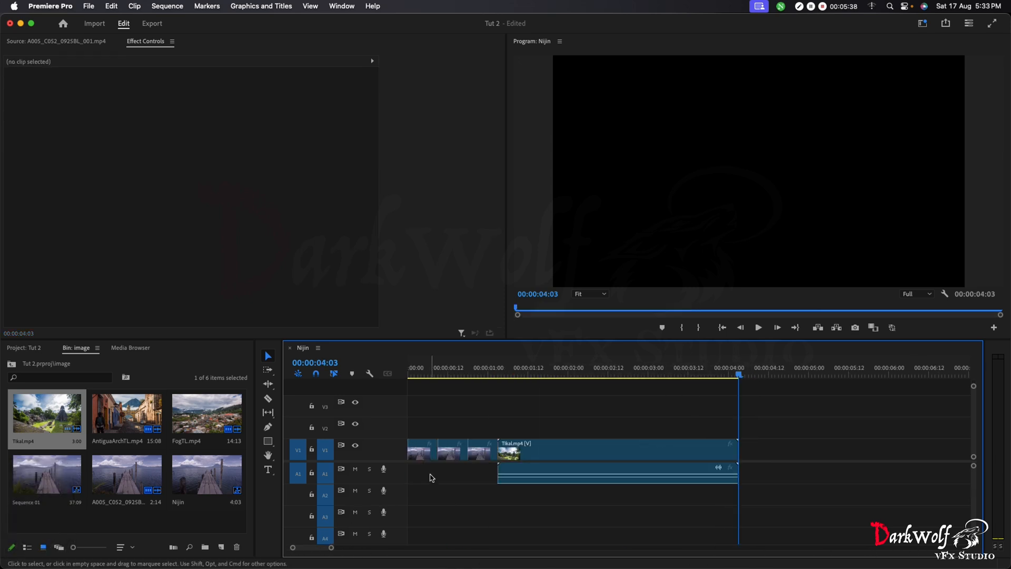
- Return the playhead to the sequence start and practise zooming and scrolling the timeline around its clips
key("Home")
key("minus")
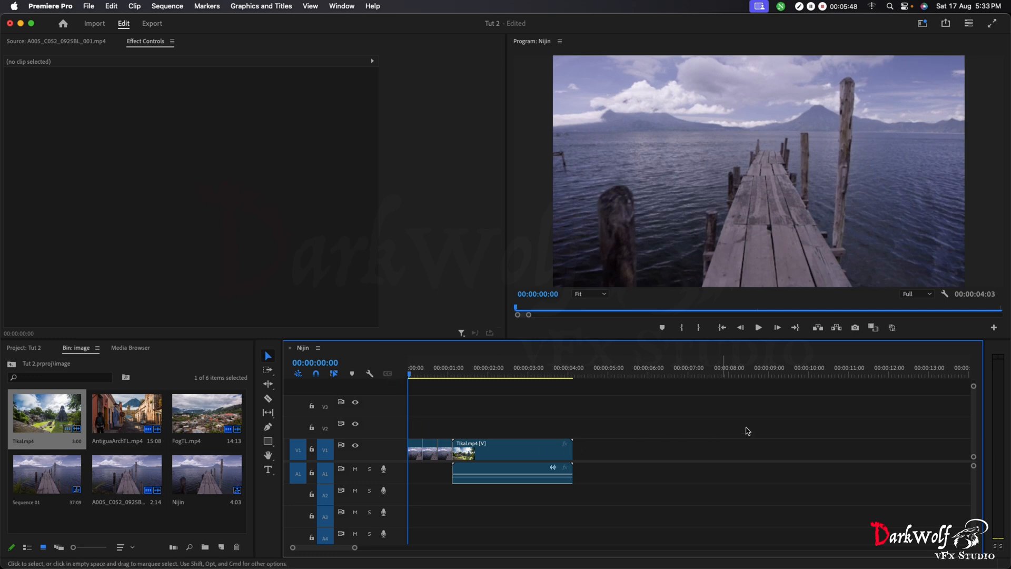
scroll(666, 476, "up", 5, "alt")
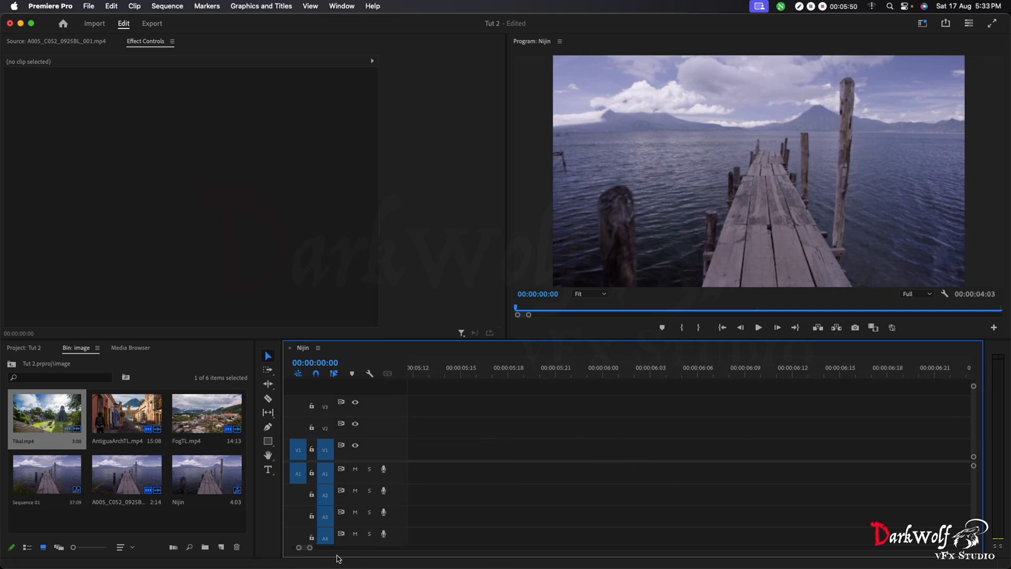
left_click_drag(308, 548, 269, 555)
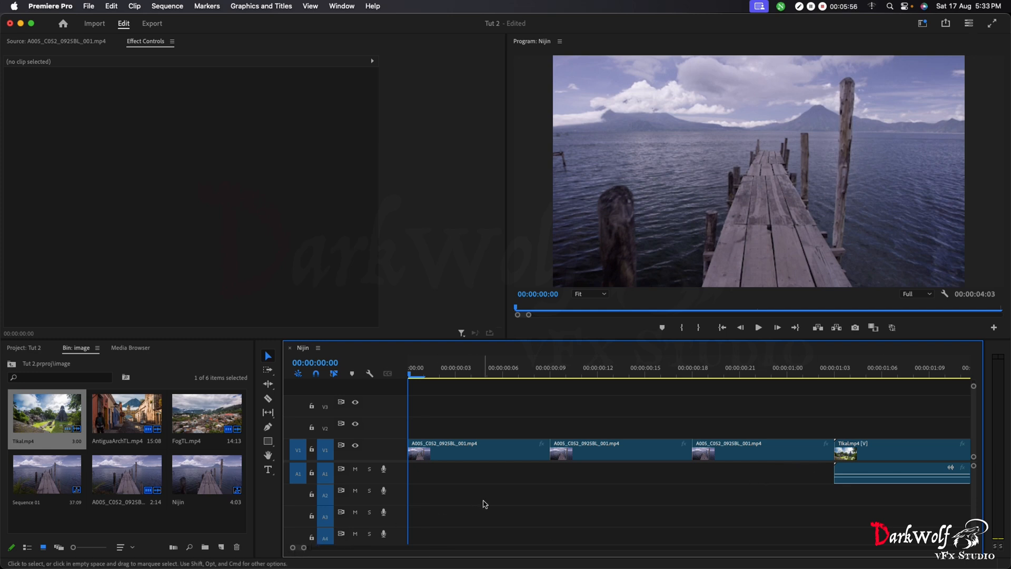
scroll(484, 504, "down", 10)
scroll(484, 507, "down", 5)
scroll(484, 507, "up", 15)
scroll(485, 510, "down", 10)
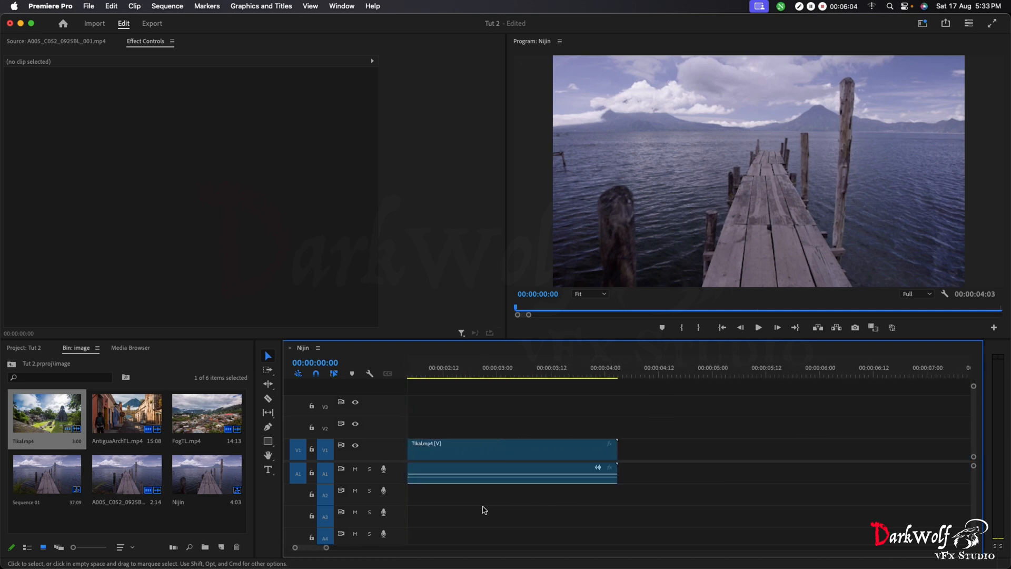
scroll(484, 510, "down", 10)
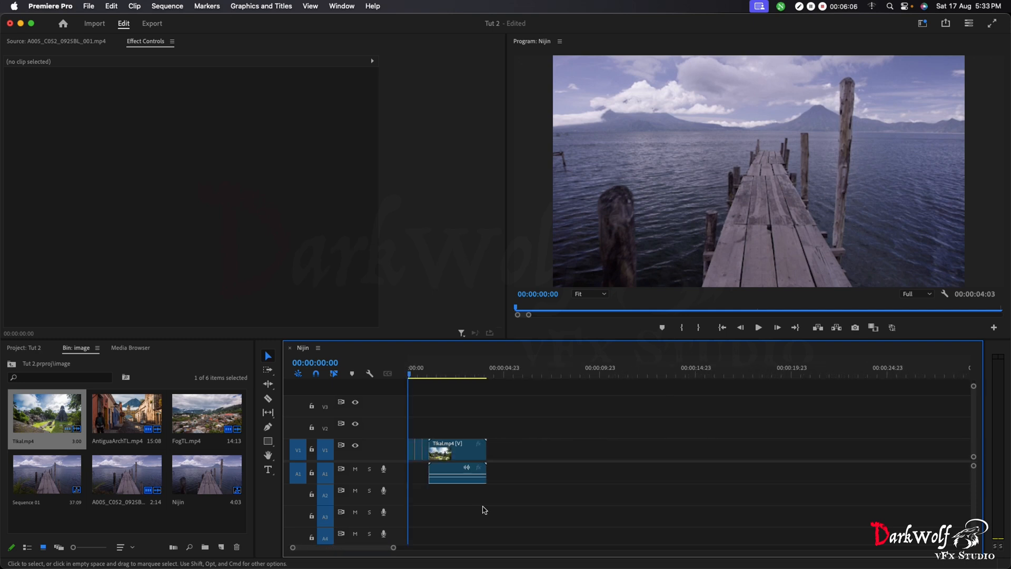
scroll(485, 510, "up", 5)
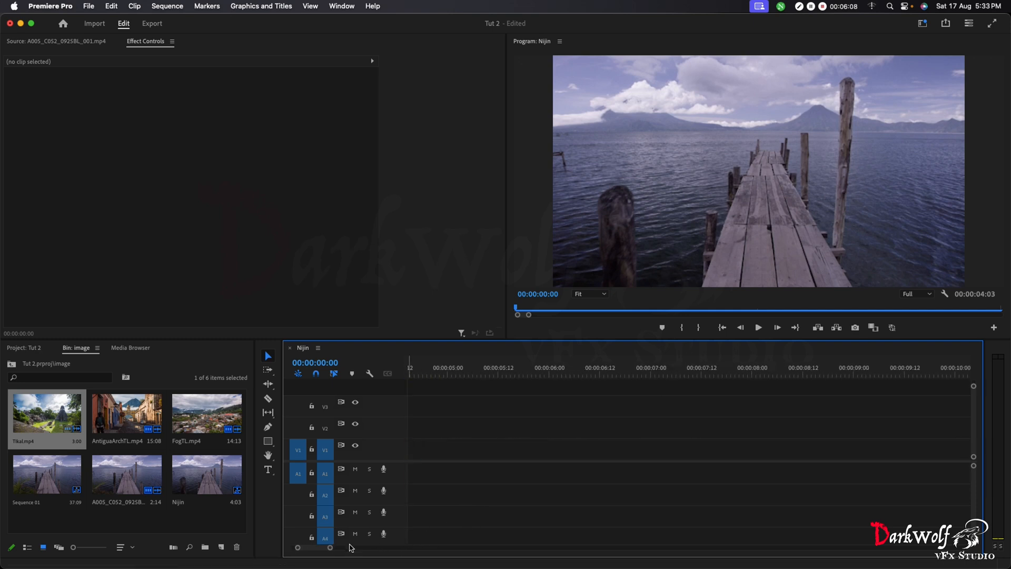
left_click_drag(317, 549, 312, 549)
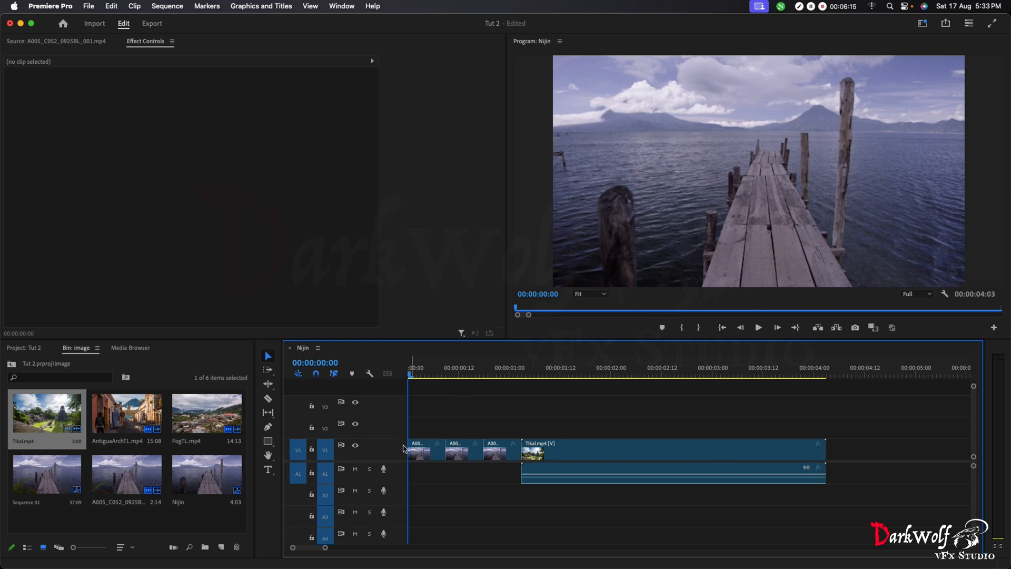
- Move the first V1 segment straight up to V2 and turn off track V2's output
left_click_drag(425, 455, 427, 431)
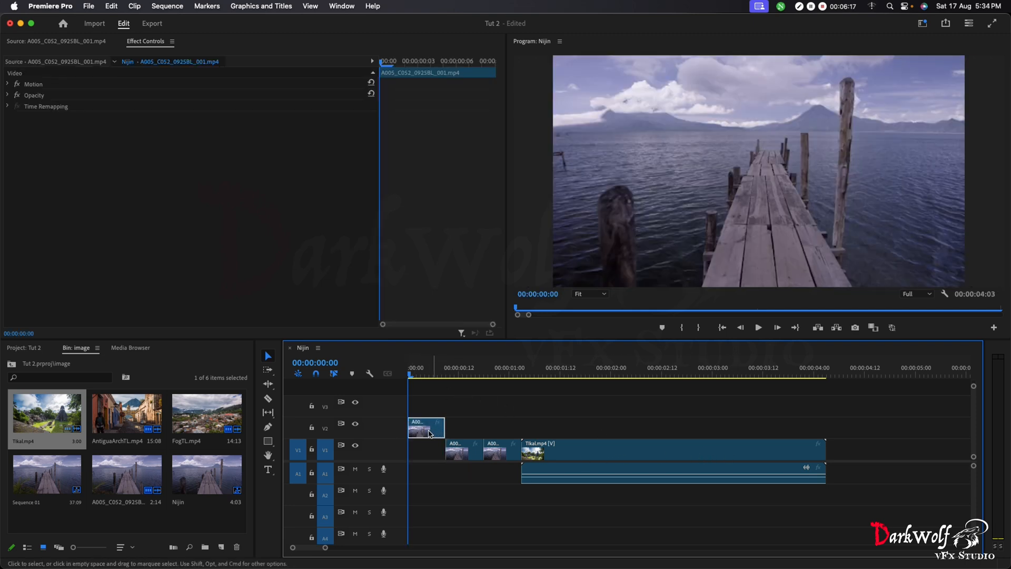
left_click(356, 425)
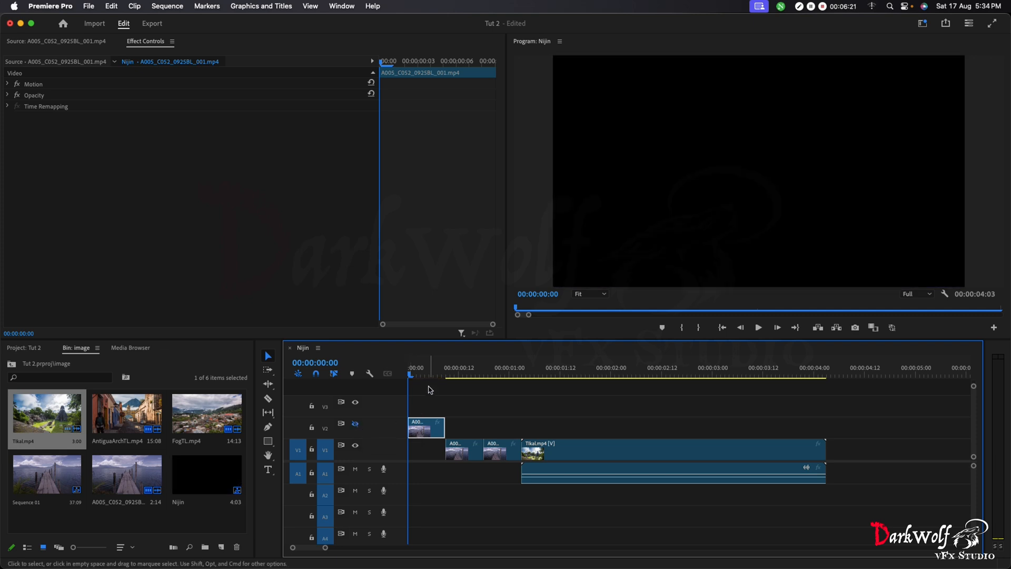
- With the playhead at 00:00:00:04, clear the remaining lake segments from V1 and move Tikal.mp4 to the sequence start
left_click(425, 375)
left_click_drag(465, 454, 426, 455)
left_click(497, 450)
key("BackSpace")
key("BackSpace")
left_click_drag(571, 456, 462, 450)
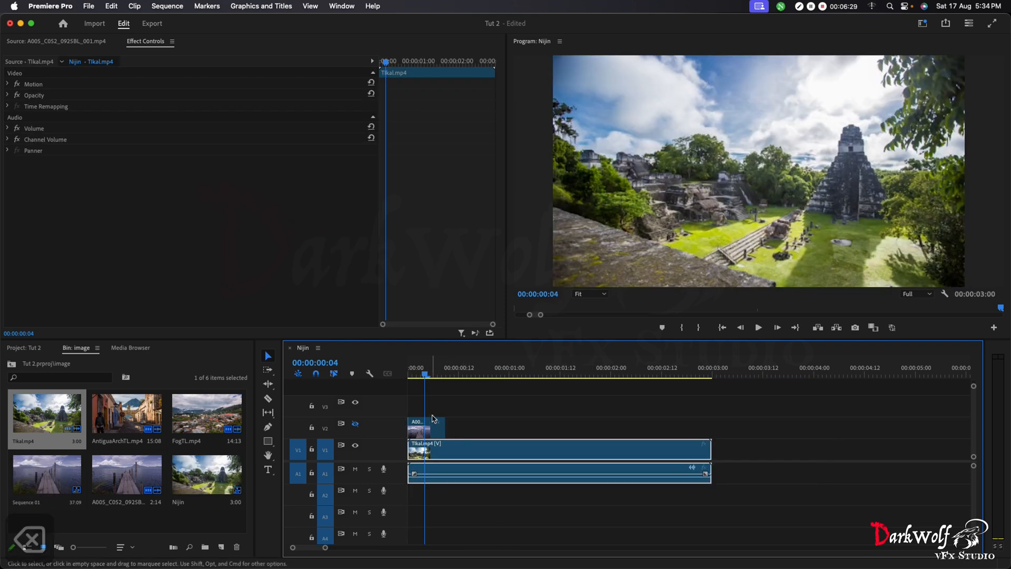
- Select the lake clip on V2 and turn track V2's output back on
left_click(428, 430)
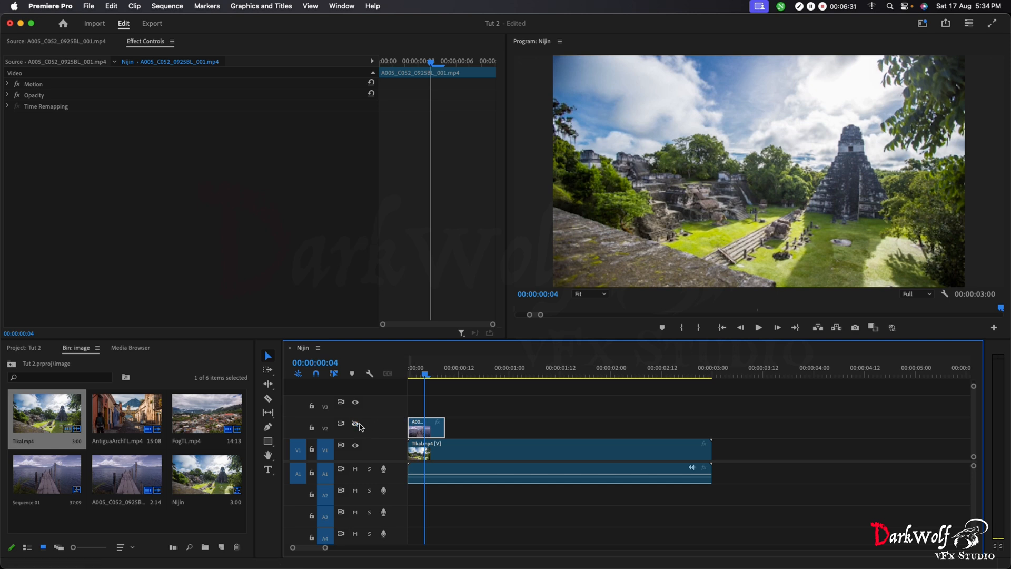
left_click(355, 424)
- Switch to the Hand Tool and back to the Selection Tool, shift the V2 clip later in time, and undo the change
key("h")
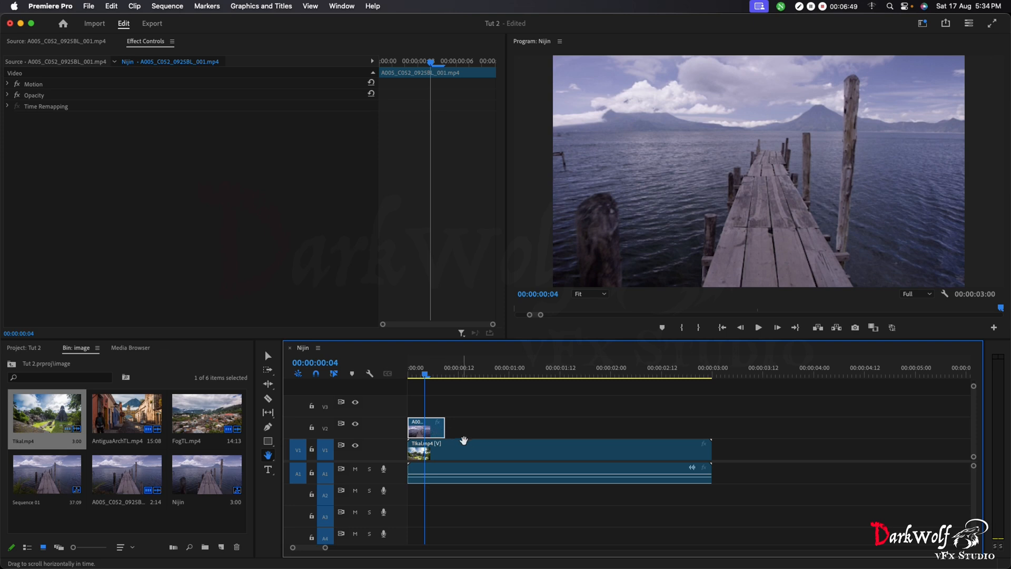
key("a")
left_click_drag(432, 425, 479, 429)
key("super+z")
key("super+z")
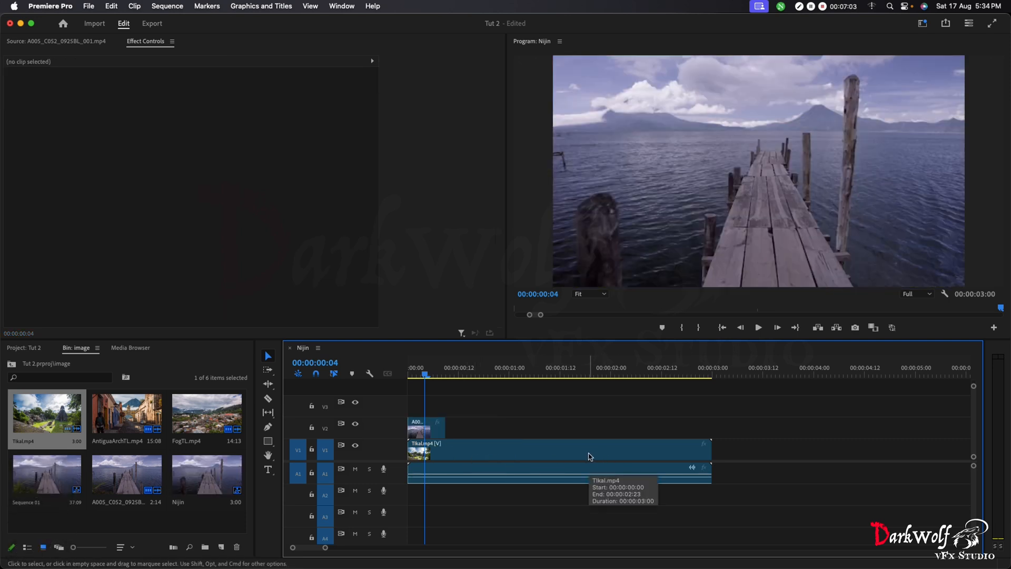
- Lock track V1 and select the lake clip on V2
left_click(312, 450)
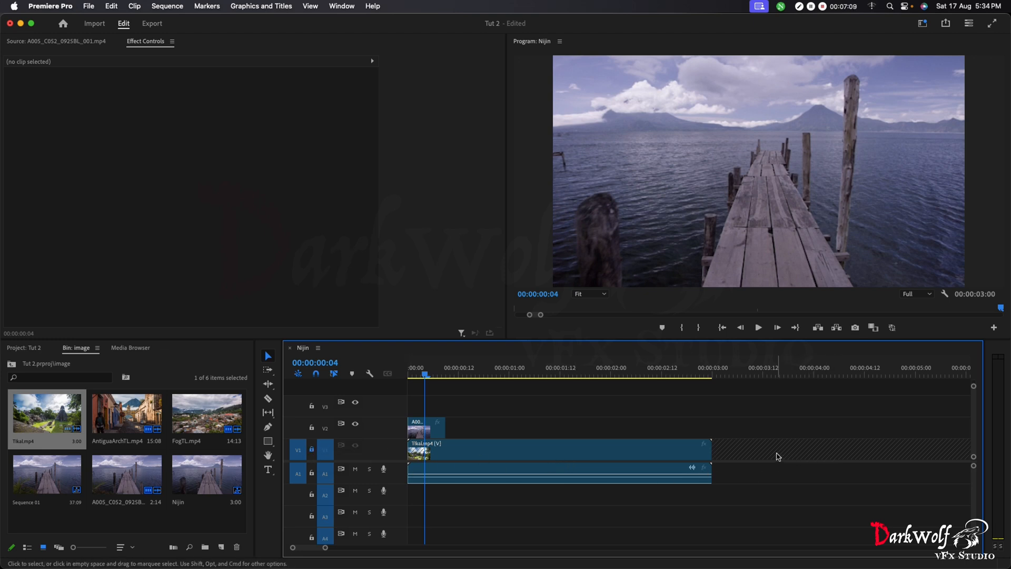
left_click(433, 426)
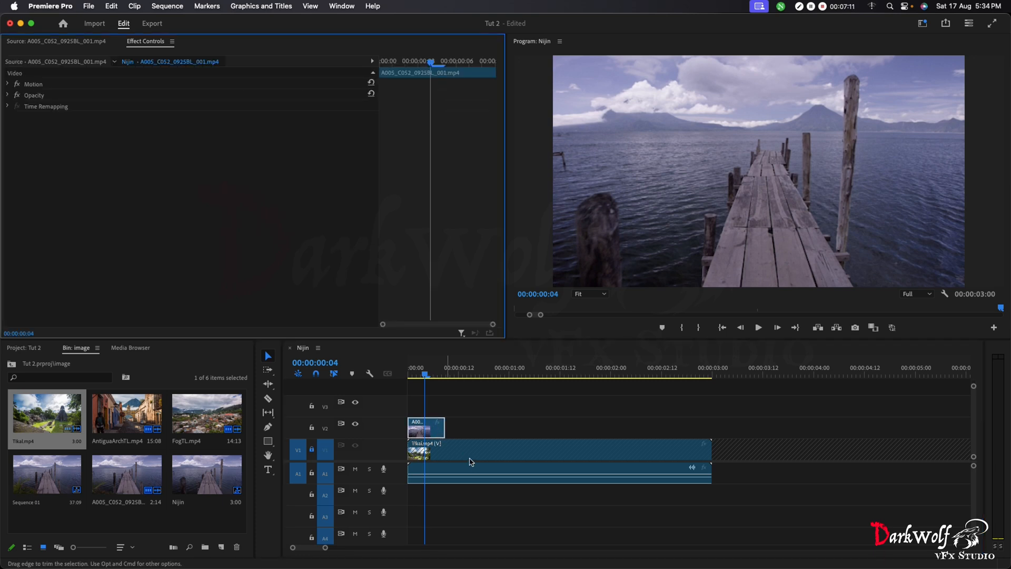
- Shift the lake clip on V2 later in time and return it to the sequence start
left_click_drag(432, 425, 532, 448)
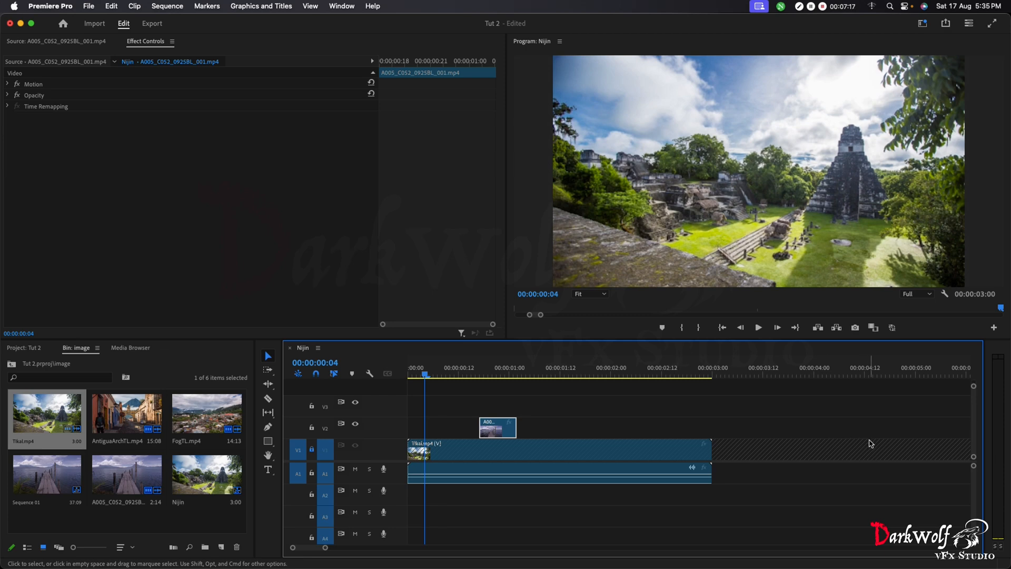
left_click_drag(494, 428, 416, 439)
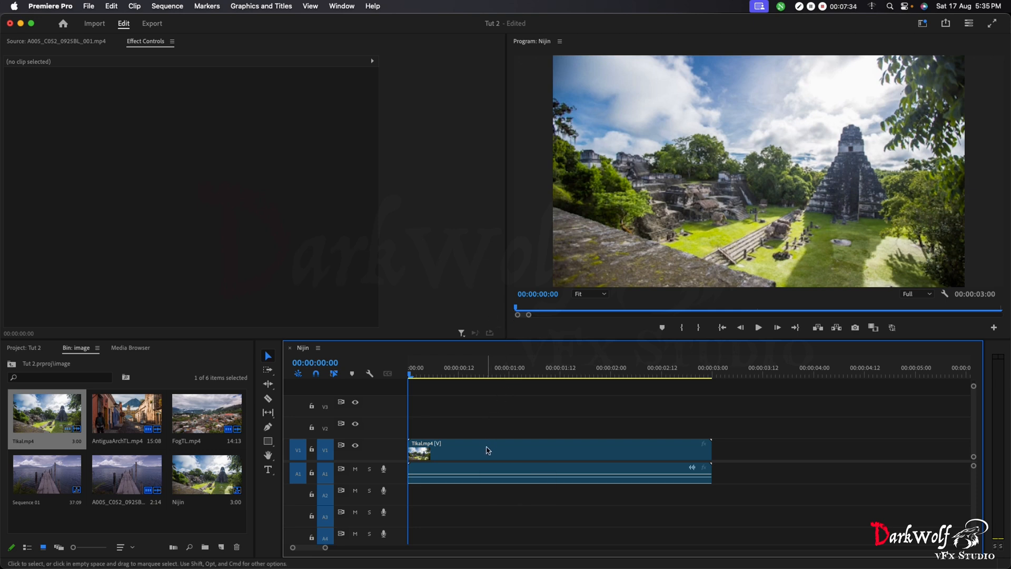
- Select the Tikal.mp4 clip on V1 and expand its Motion settings
left_click(487, 451)
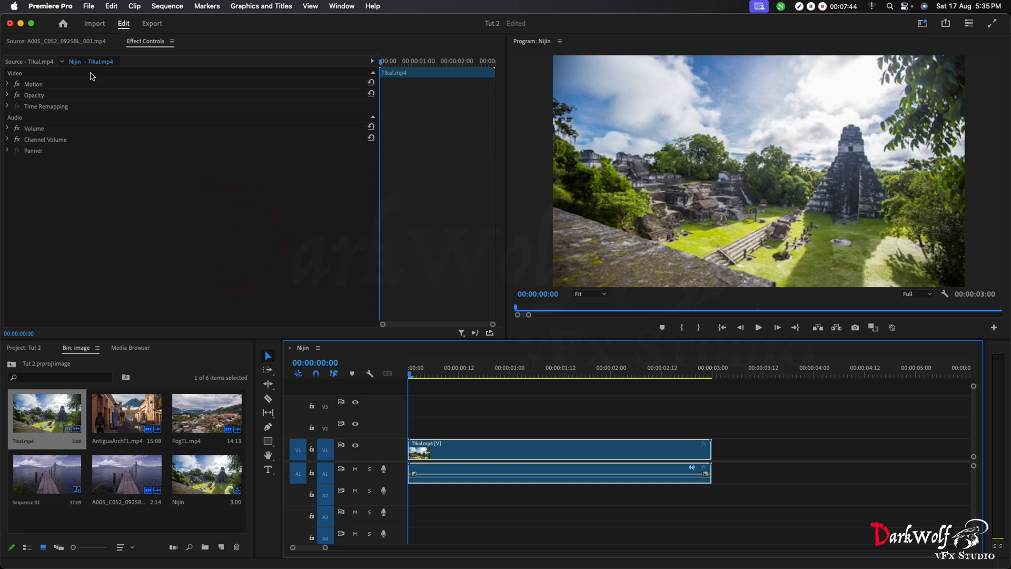
left_click(7, 85)
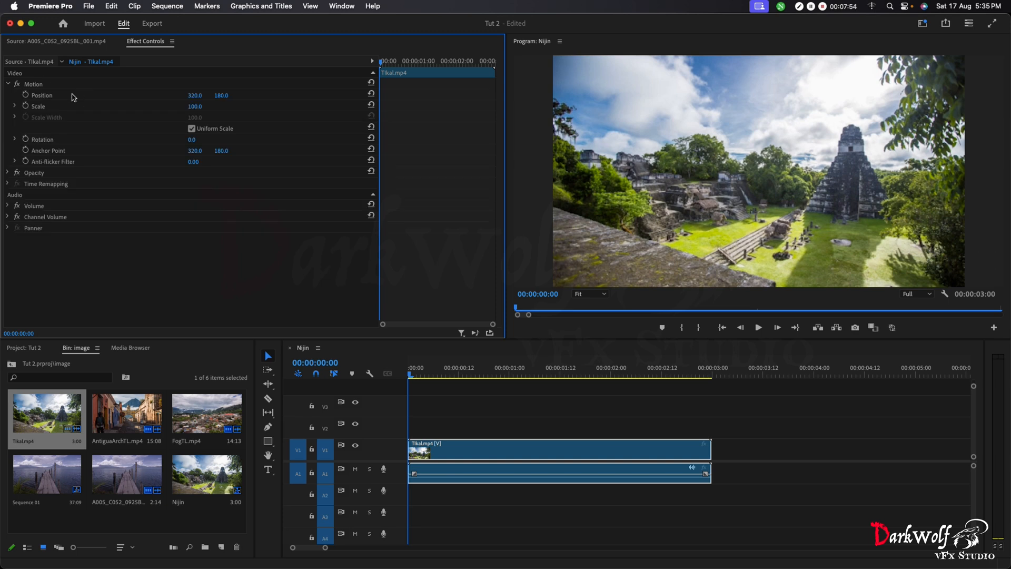
- Try a horizontal Position of 230 and a different Scale on Tikal.mp4, restoring each to its default
mouse_move(196, 95)
left_mouse_down()
mouse_move(226, 95)
mouse_move(5, 96)
mouse_move(234, 95)
mouse_move(200, 95)
left_mouse_up()
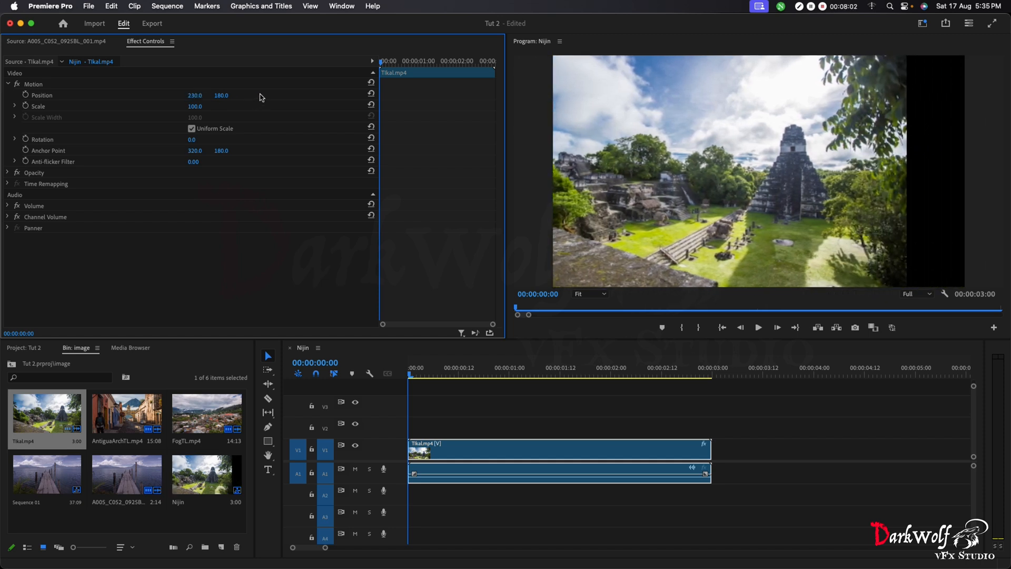
left_click(371, 94)
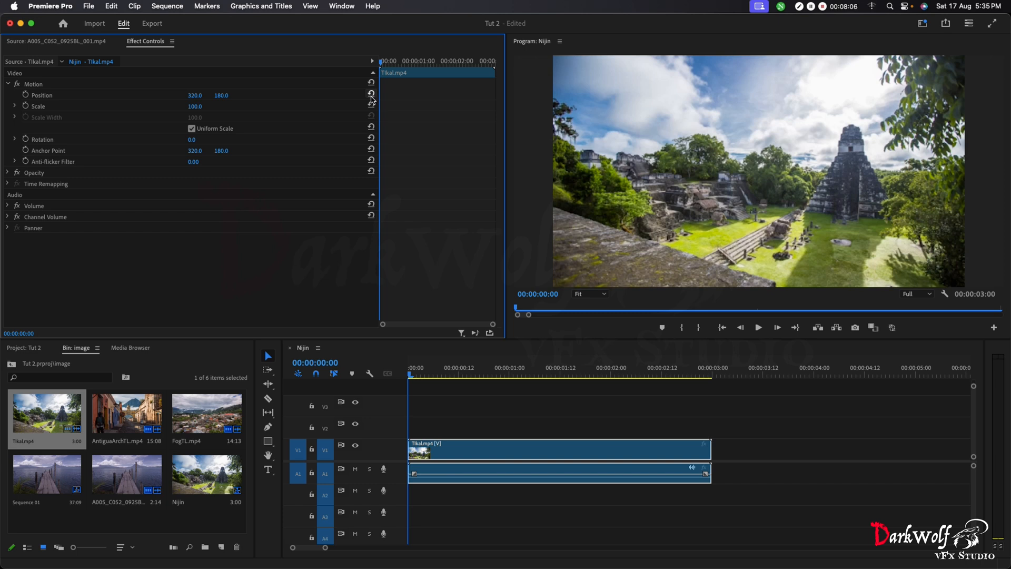
key("super+z")
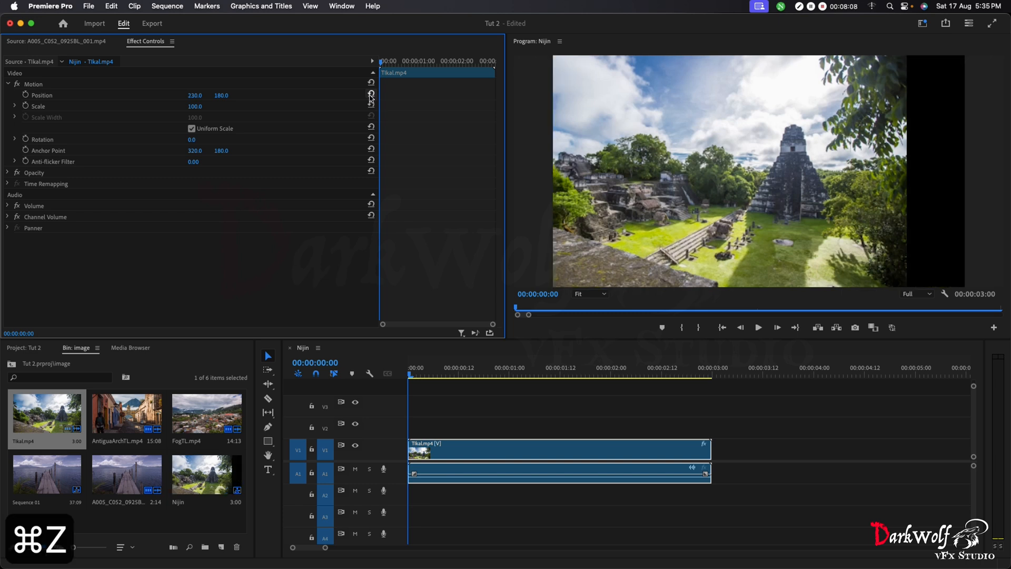
key("super+z")
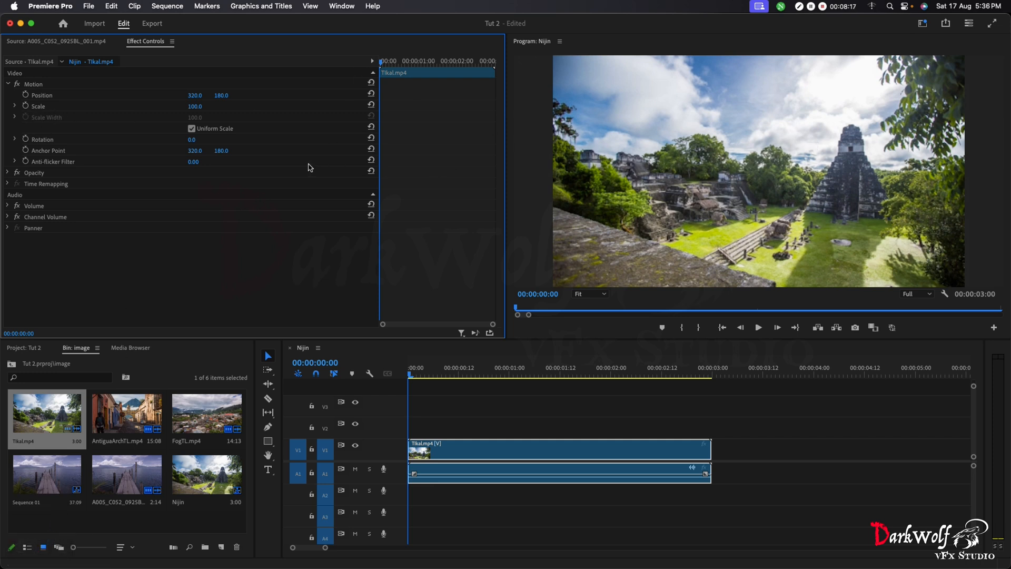
left_click_drag(194, 106, 247, 105)
left_click(371, 105)
- With Uniform Scale off, try Scale Width 68.2 and Scale Height 96, and restore the default uniform scaling
left_click(191, 129)
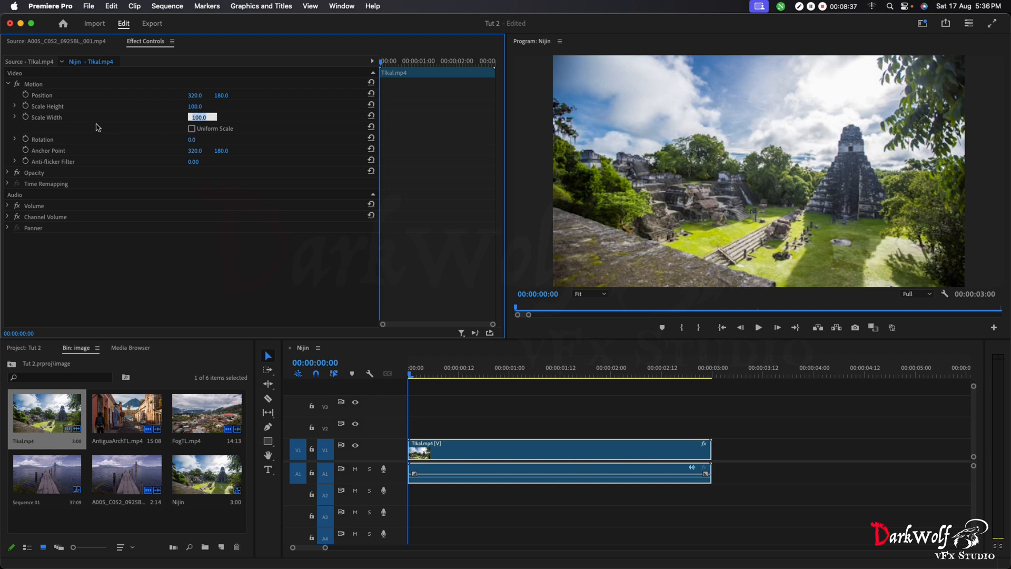
left_click(14, 116)
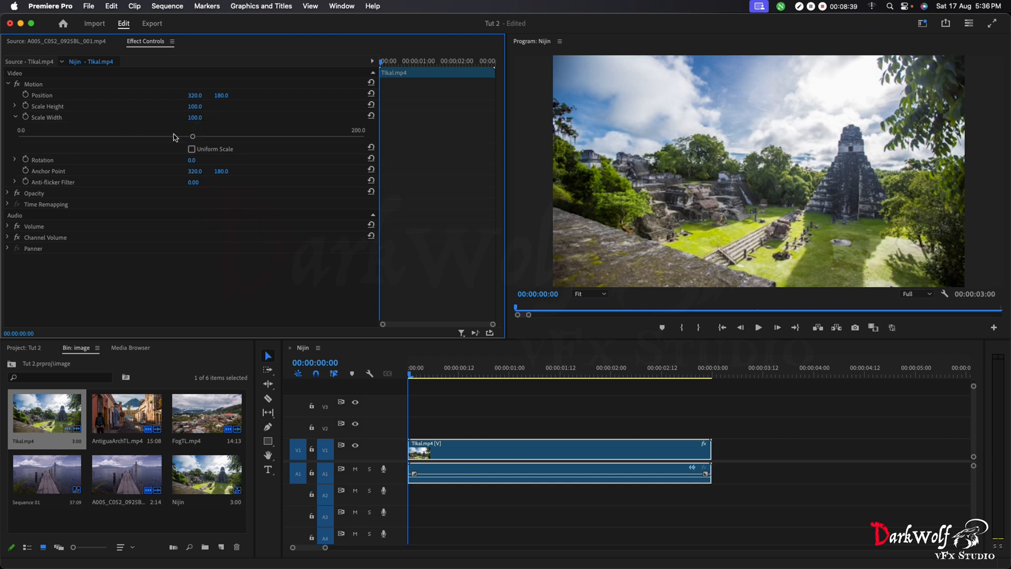
left_click_drag(193, 136, 136, 139)
left_click_drag(191, 110, 228, 106)
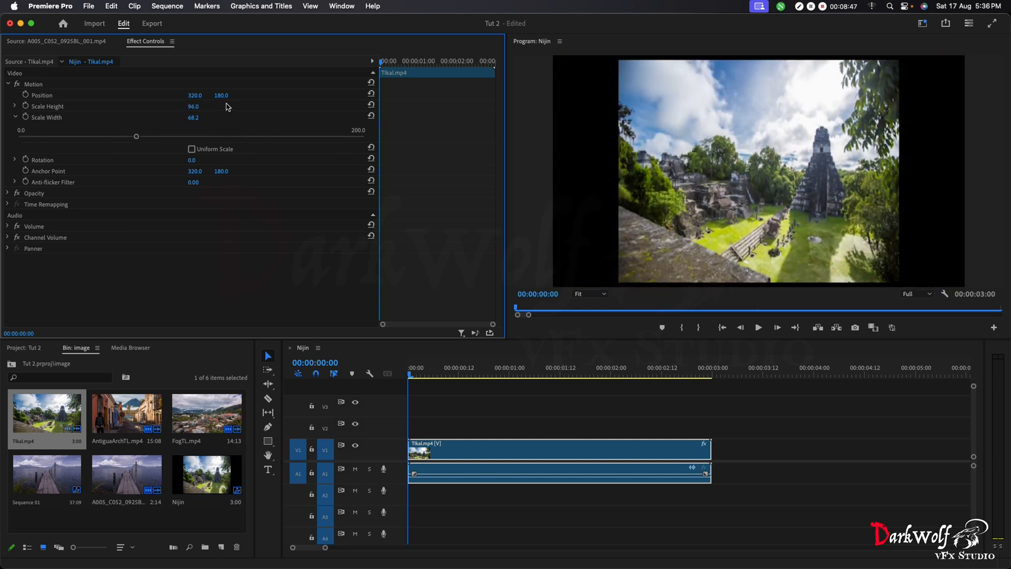
left_click(371, 105)
left_click(372, 115)
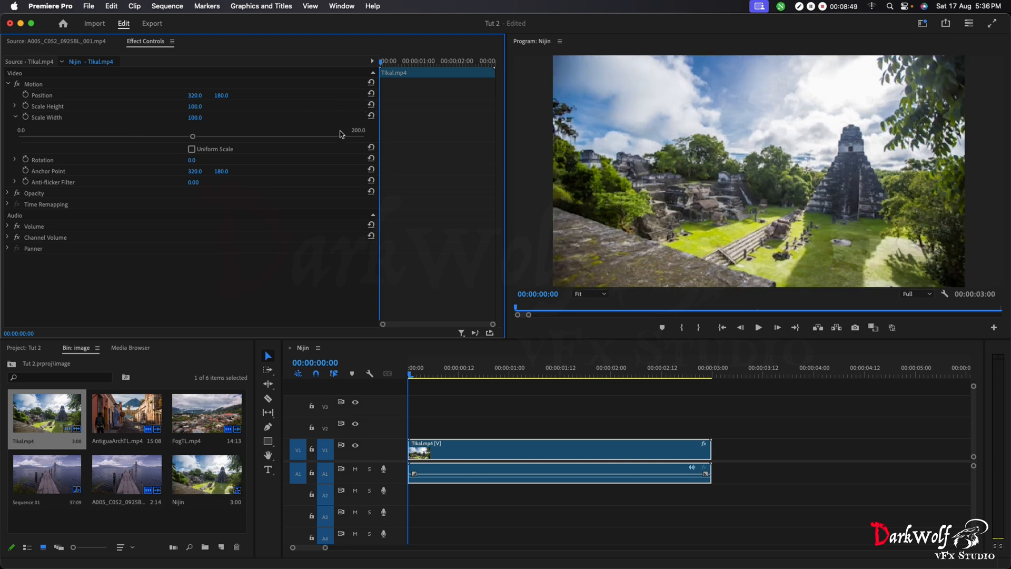
left_click(191, 150)
left_click(16, 117)
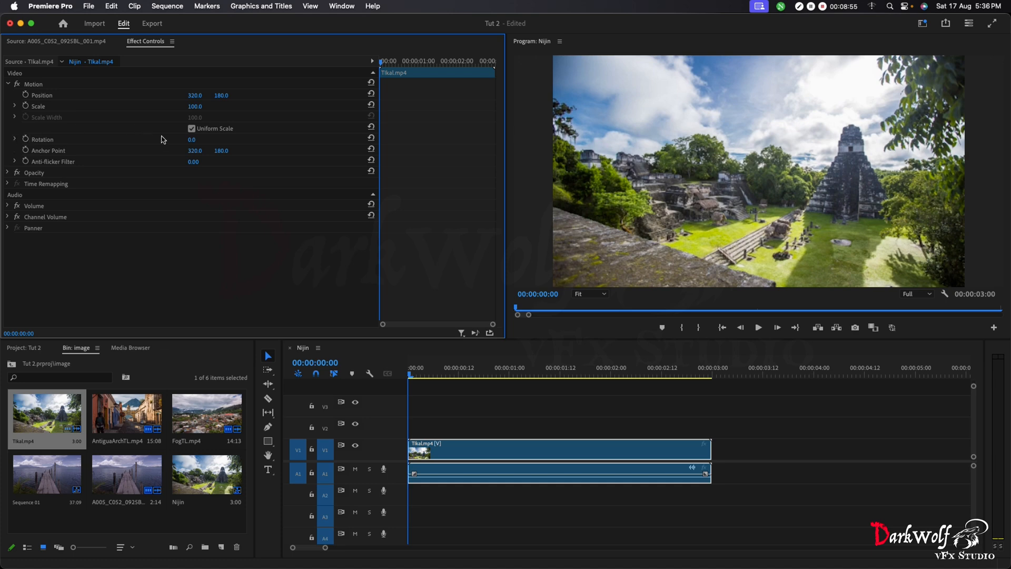
- Rotate Tikal.mp4 to 90° and then to 180°
mouse_move(192, 140)
left_mouse_down()
mouse_move(148, 140)
mouse_move(192, 140)
left_mouse_up()
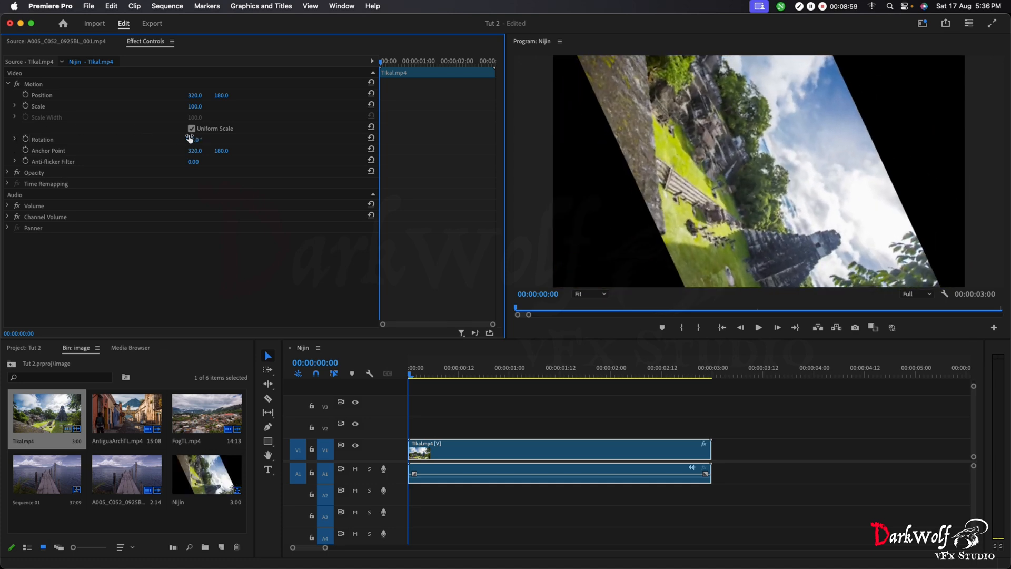
left_click(191, 140)
type("90")
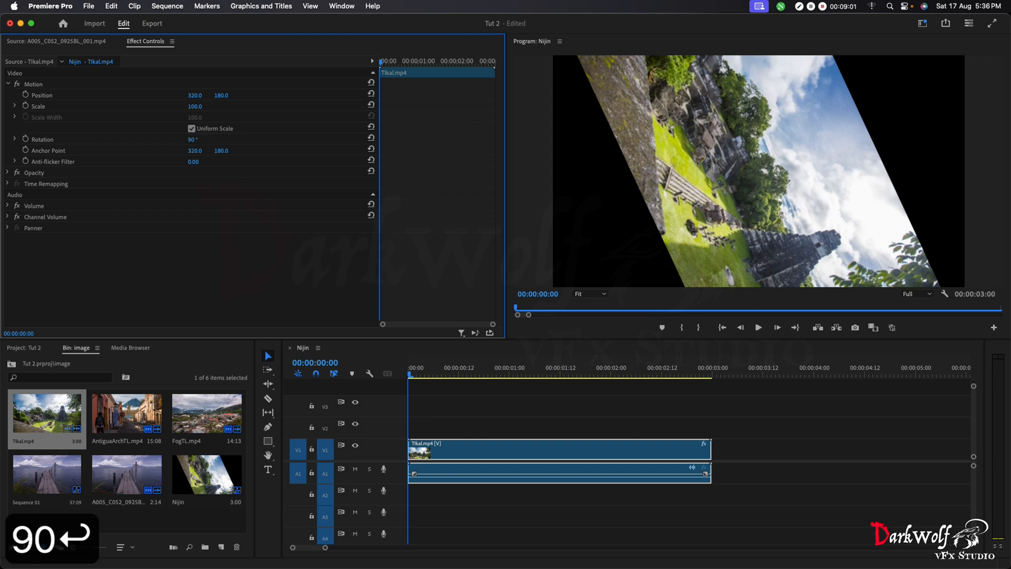
key("Return")
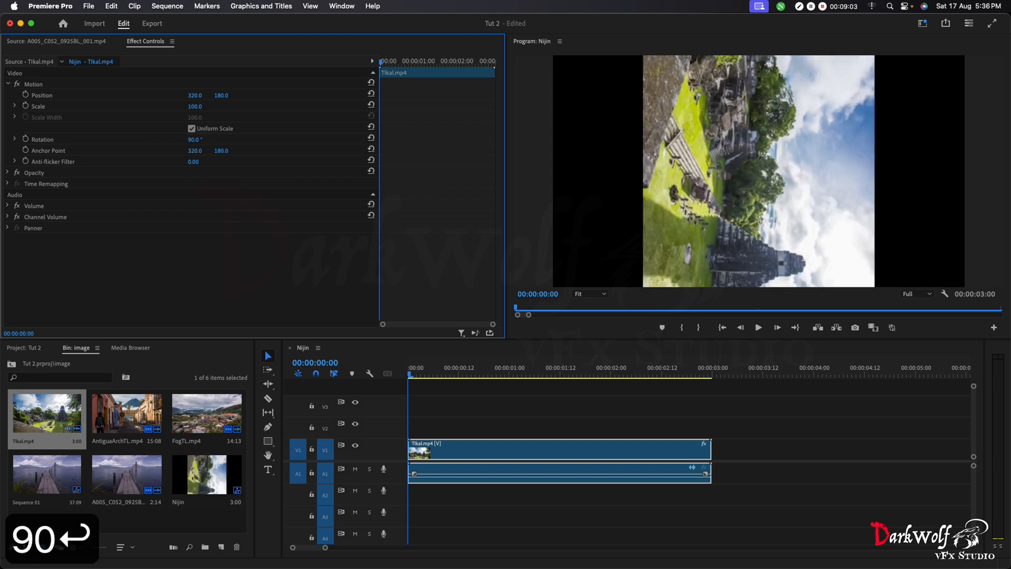
left_click(194, 139)
type("1")
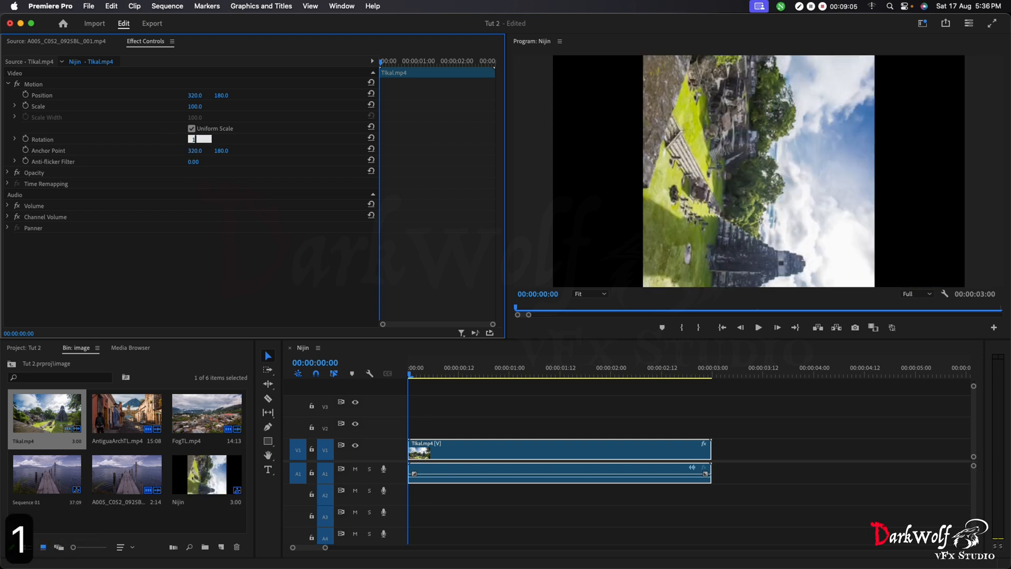
type("80")
key("Return")
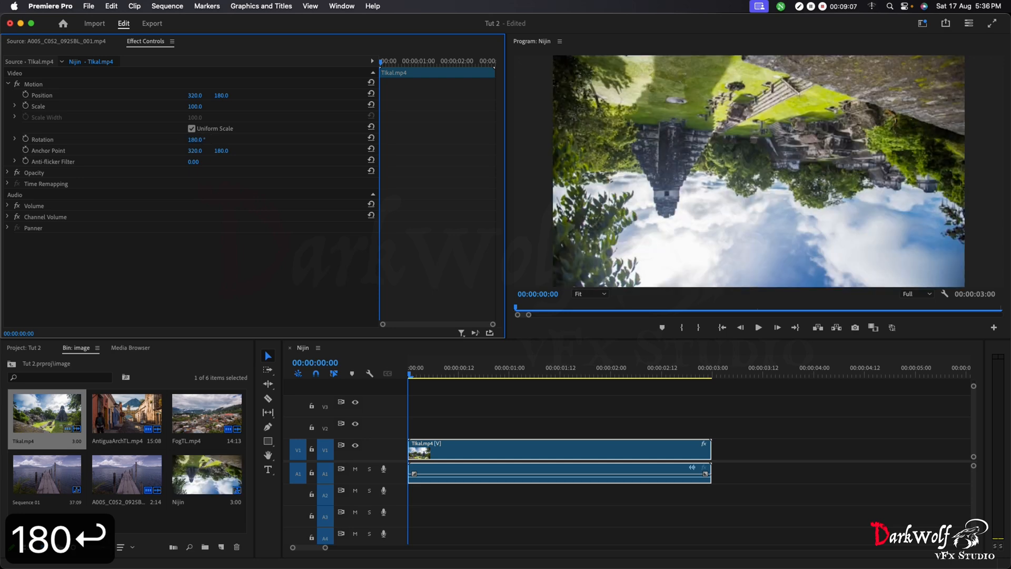
- Undo the rotation changes, try a Rotation of 1x323.0°, and reset the parameter
key("super+z")
key("super+z")
key("super+z")
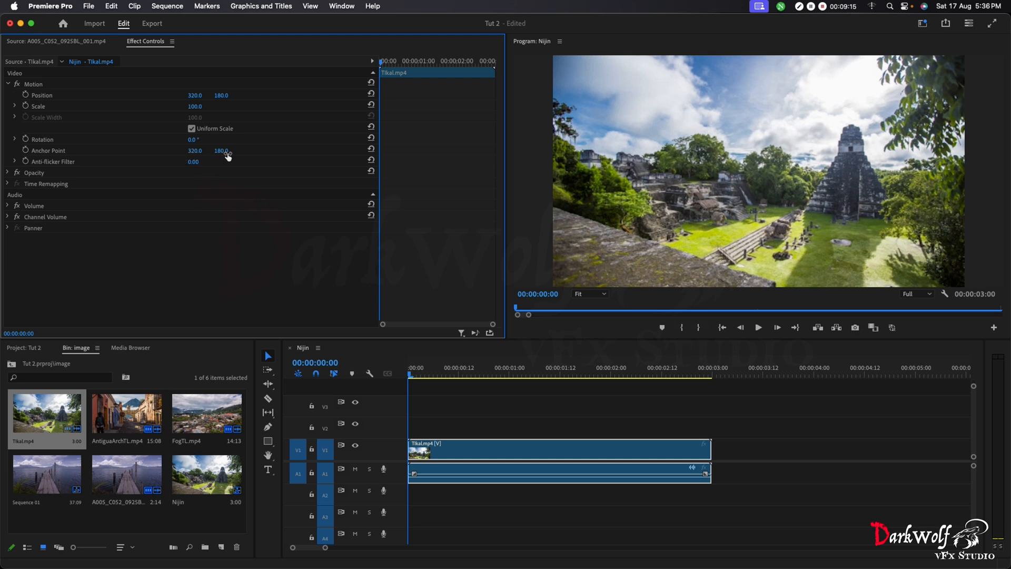
left_click_drag(193, 140, 552, 140)
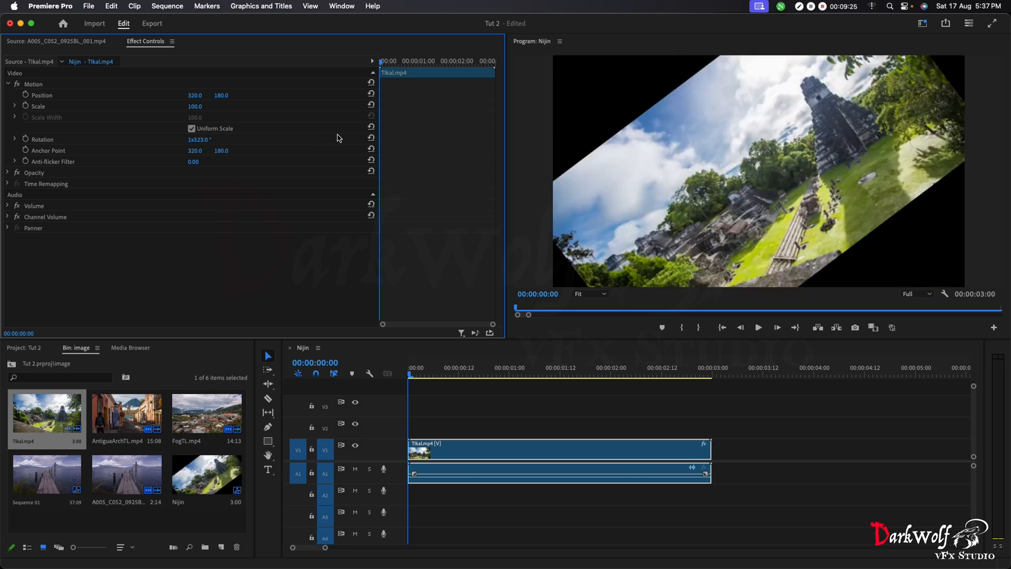
left_click(374, 138)
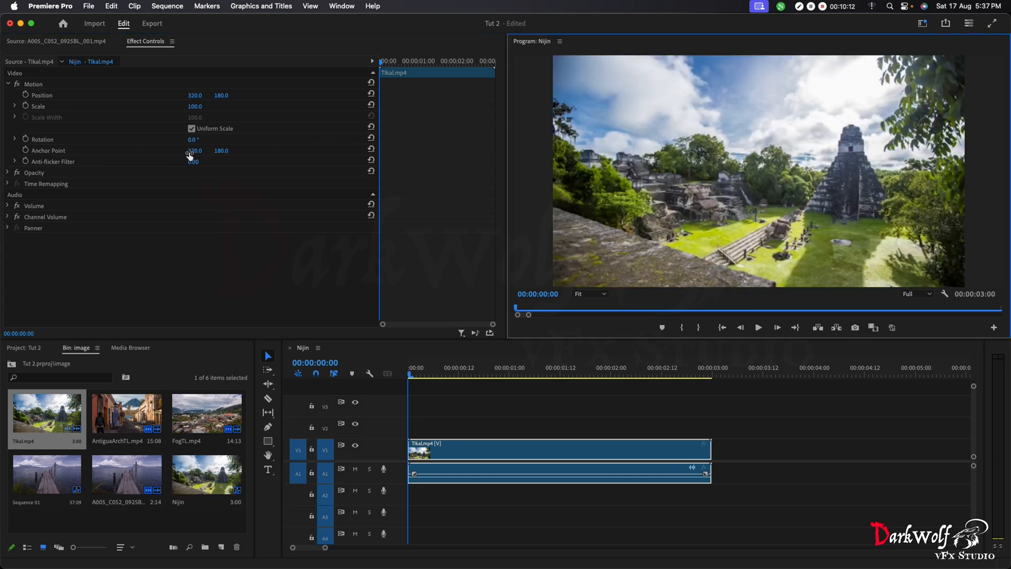
- Set Tikal.mp4's Anchor Point to 429, 25 and its Position to 424, 24
left_click_drag(188, 154, 221, 151)
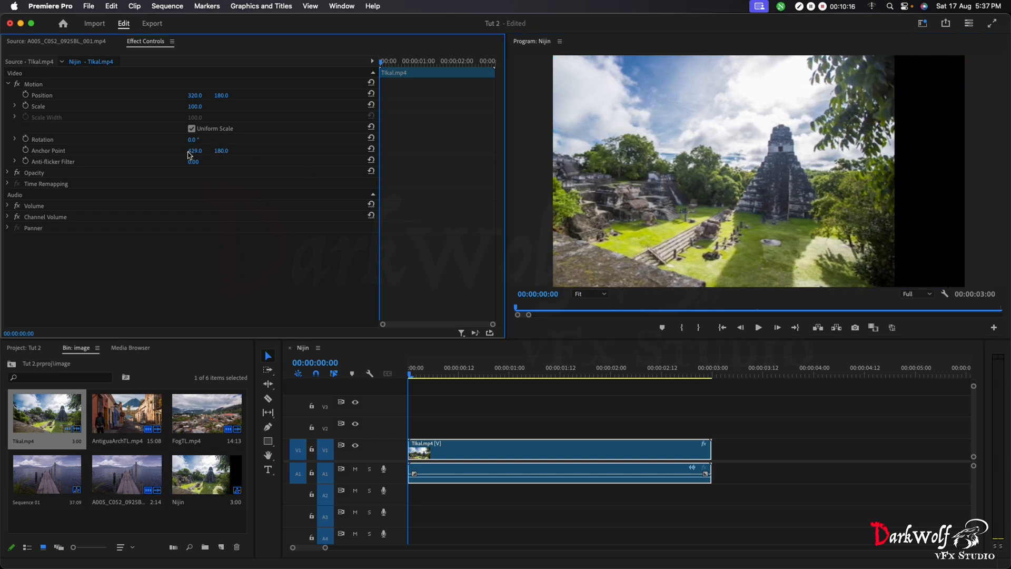
left_click_drag(221, 150, 195, 150)
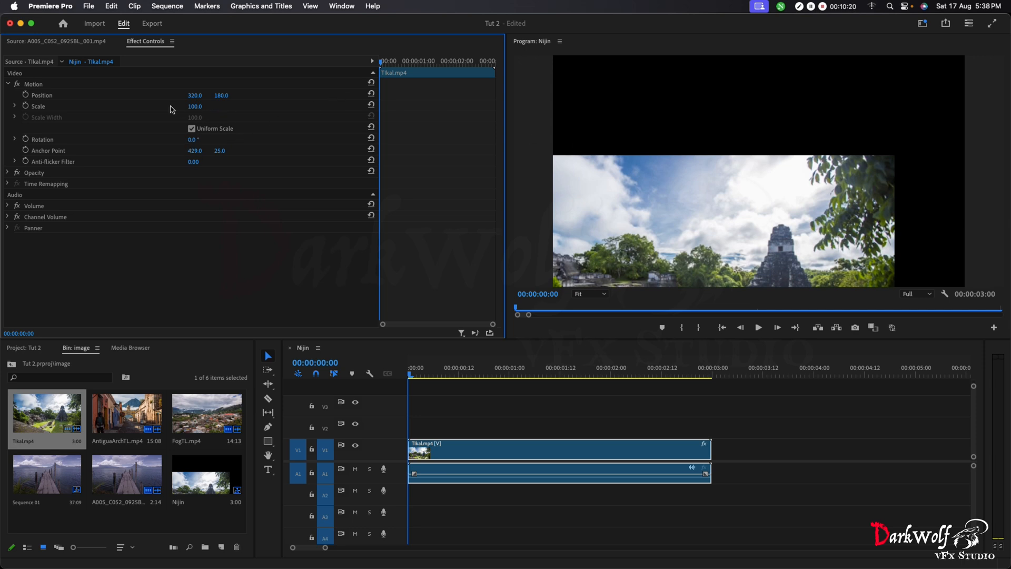
left_click_drag(193, 97, 145, 98)
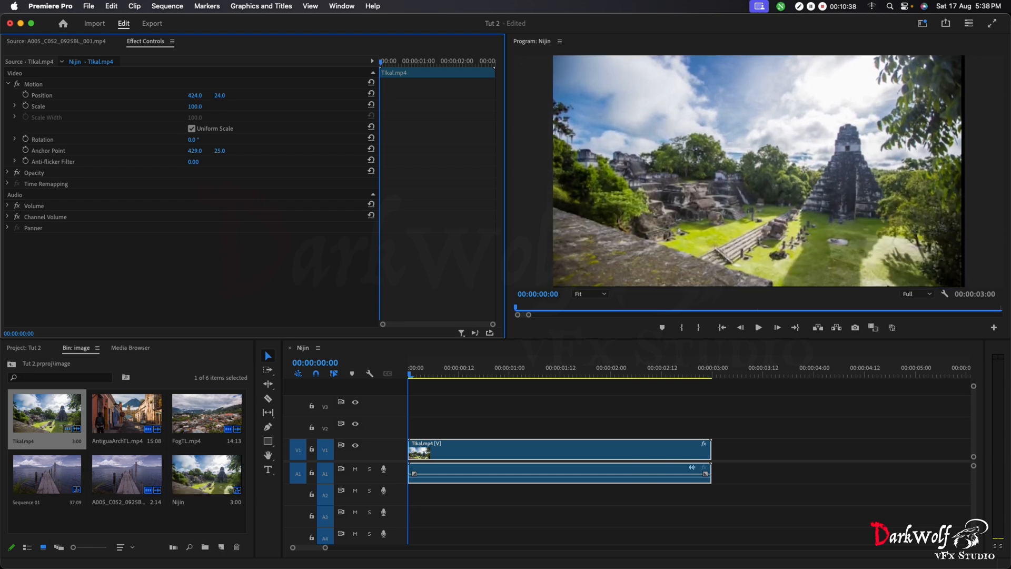
- Rotate Tikal.mp4 about the shifted anchor point to 23° and -22°, and reset its Motion parameters
left_click_drag(192, 140, 252, 120)
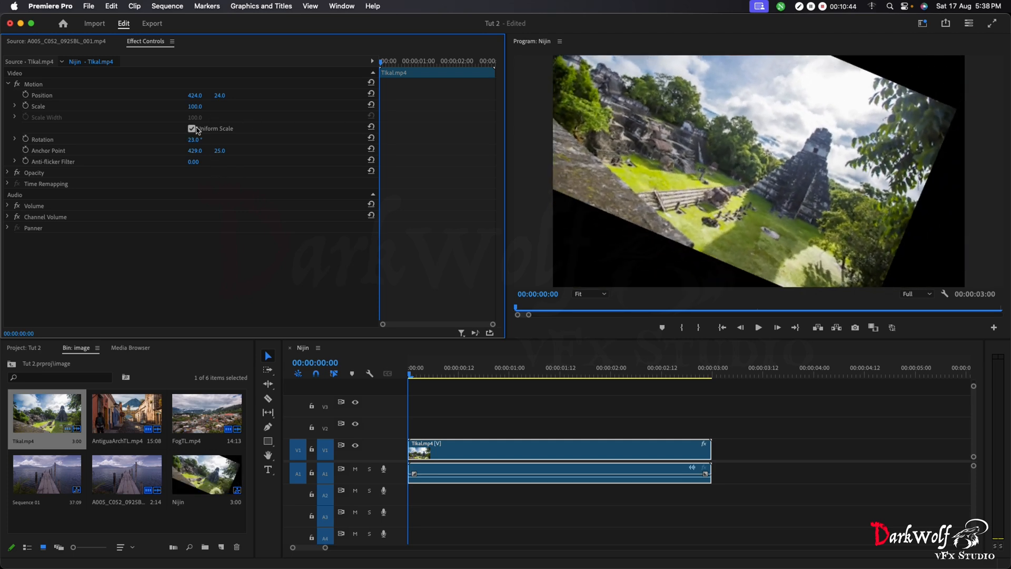
left_click_drag(195, 140, 235, 145)
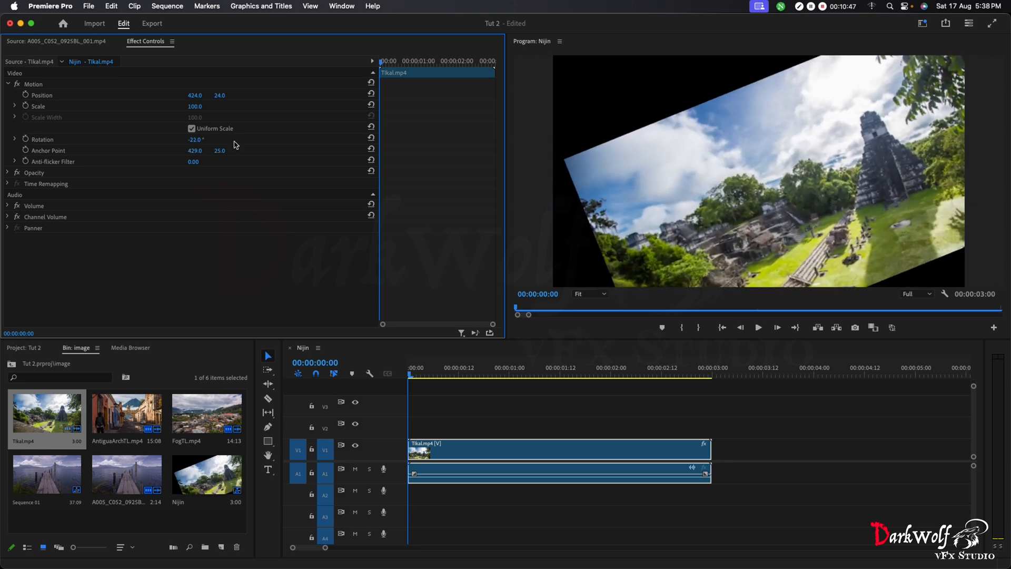
left_click(371, 138)
left_click(371, 149)
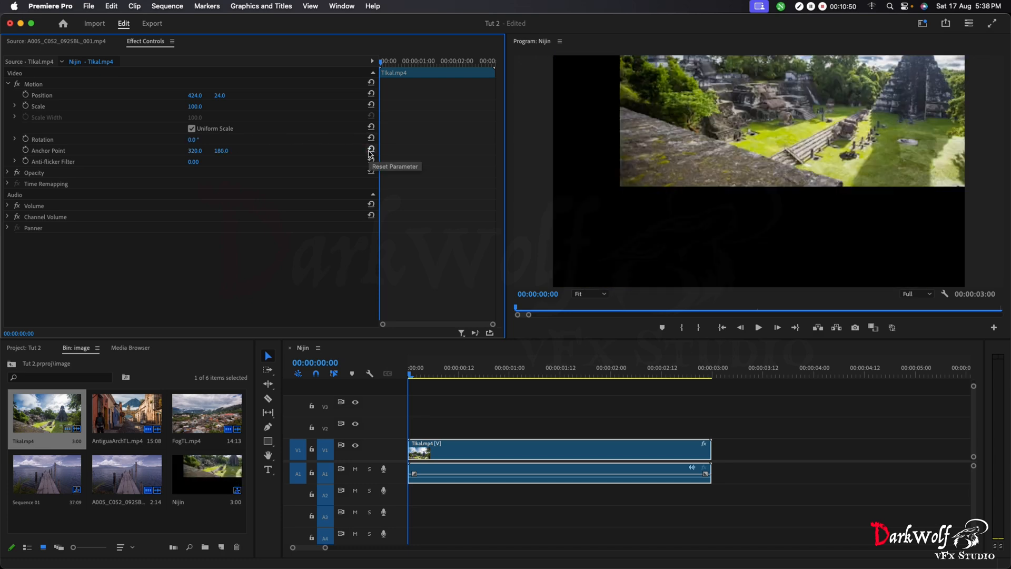
left_click(370, 82)
- Expand the Opacity settings and place FogTL.mp4 on V2 at the sequence start, above Tikal.mp4
left_click(8, 174)
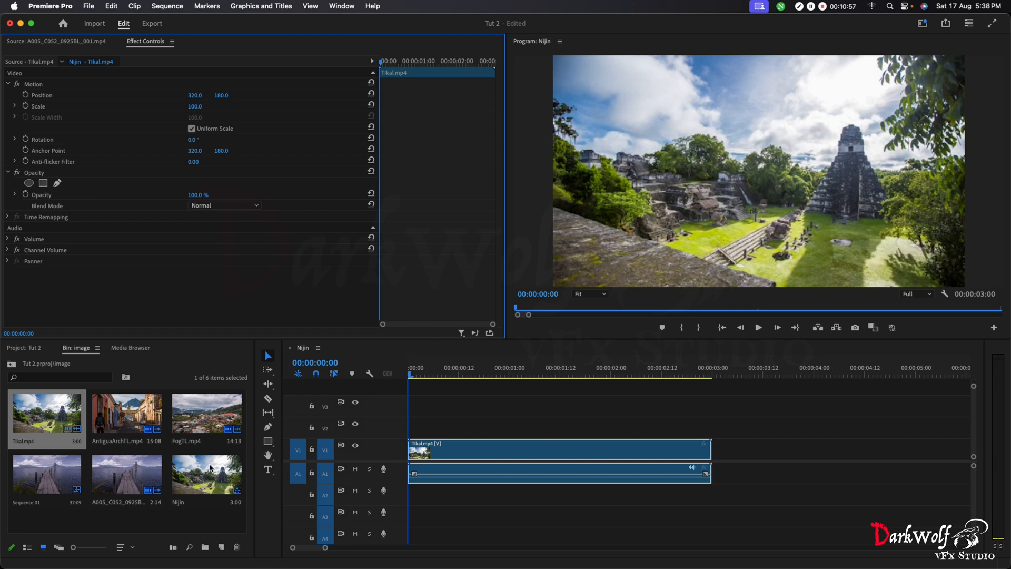
left_click_drag(207, 416, 407, 433)
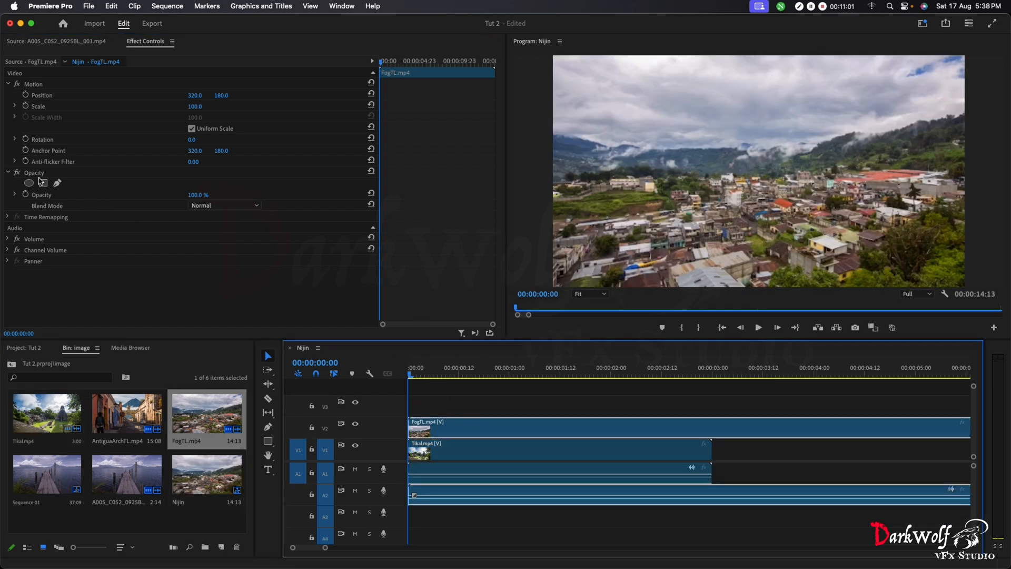
- Try an Opacity of 12% on FogTL.mp4 and bring it back to 100%
left_click(195, 195)
type("12")
key("Return")
left_click_drag(196, 195, 238, 207)
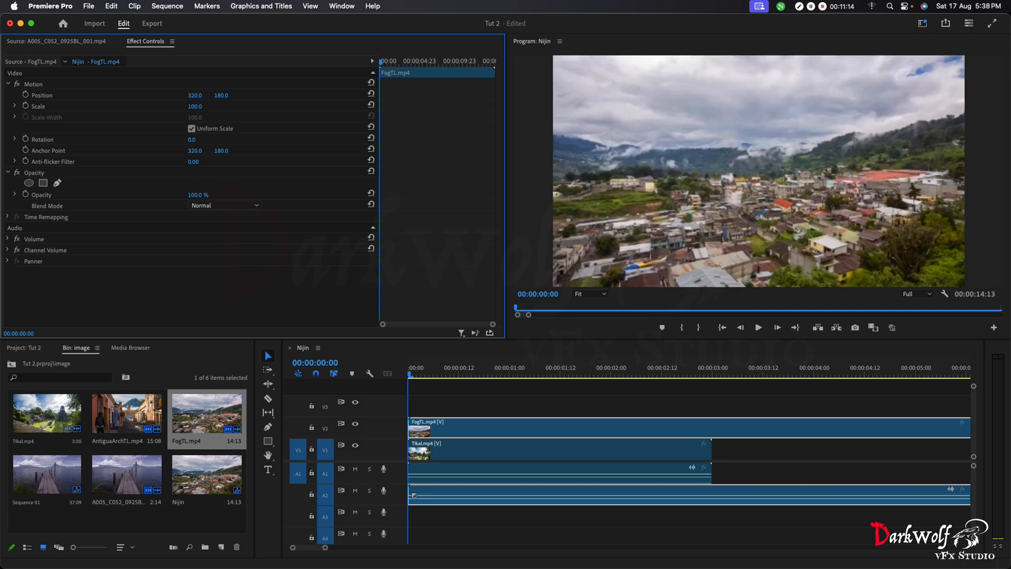
- Try the Lighten blend mode on FogTL.mp4 and reset Blend Mode to Normal
left_click(228, 206)
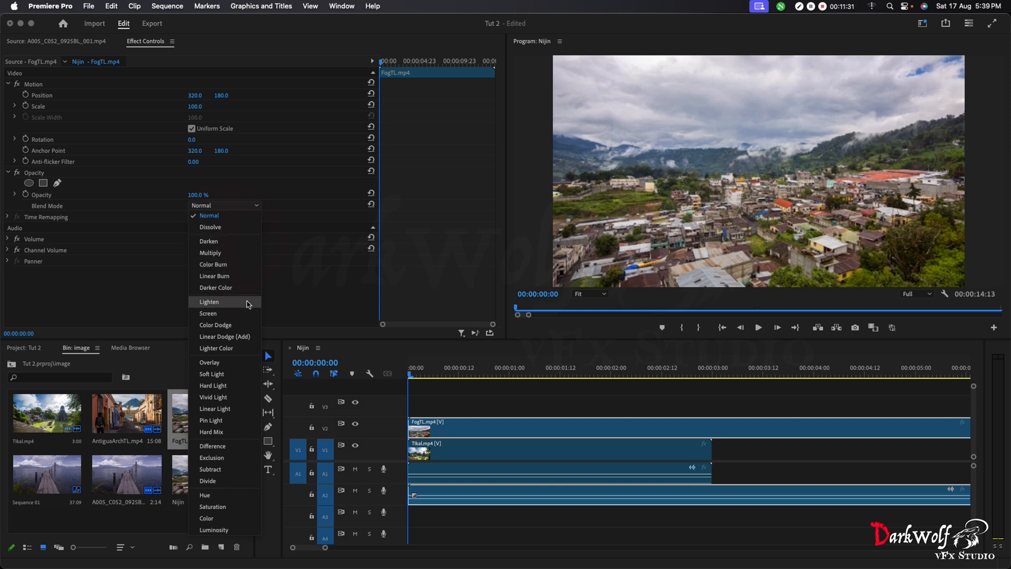
left_click(244, 302)
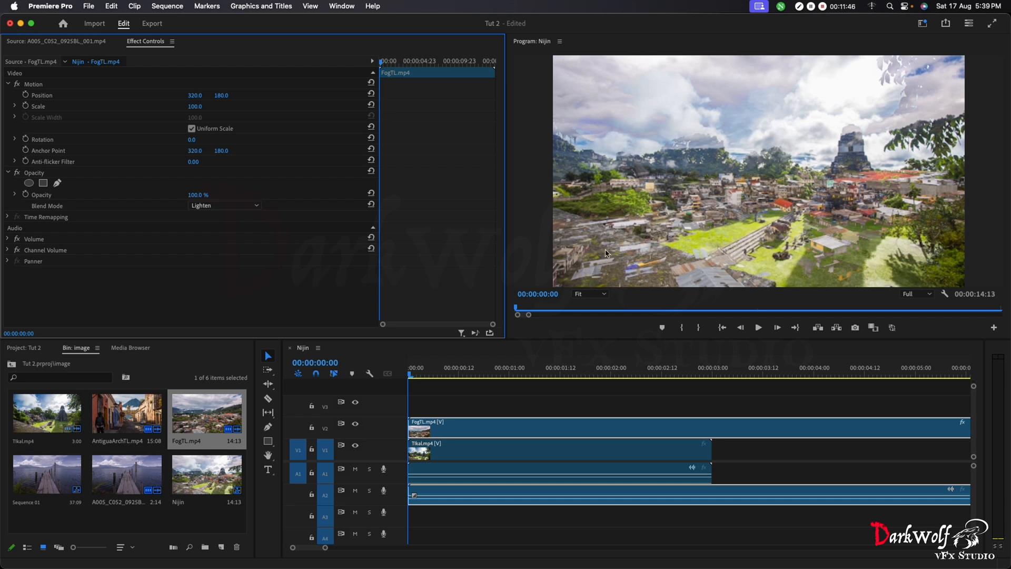
left_click(371, 205)
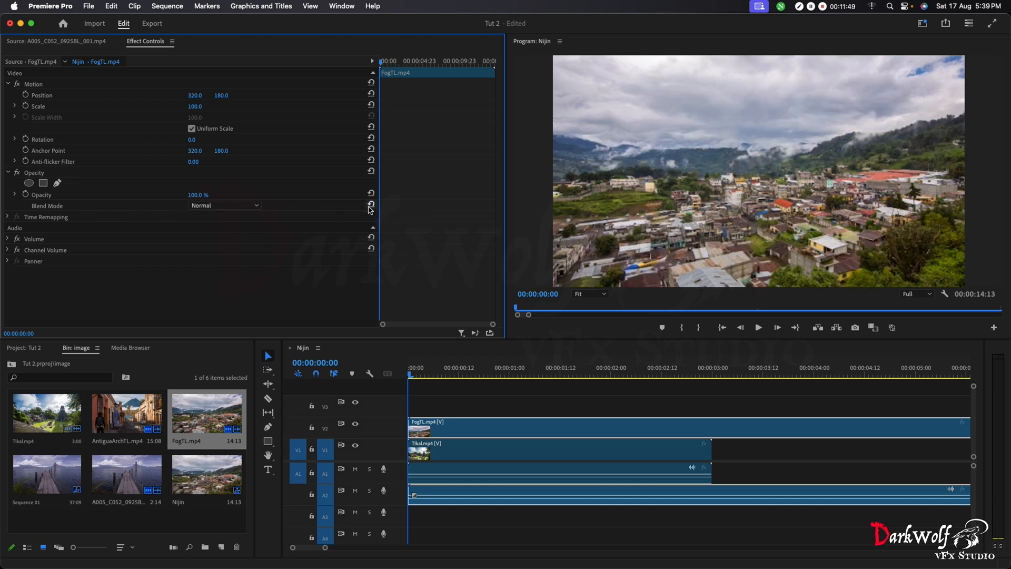
- Lower FogTL.mp4's volume Level to -281.1 dB and expand its Channel Volume settings
left_click(8, 240)
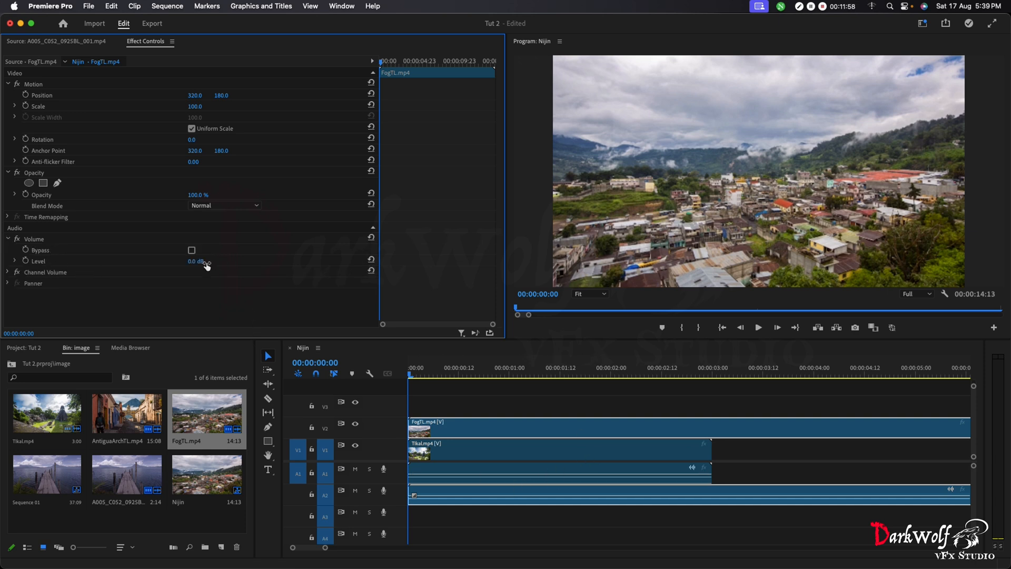
left_click_drag(198, 261, 260, 262)
left_click(7, 273)
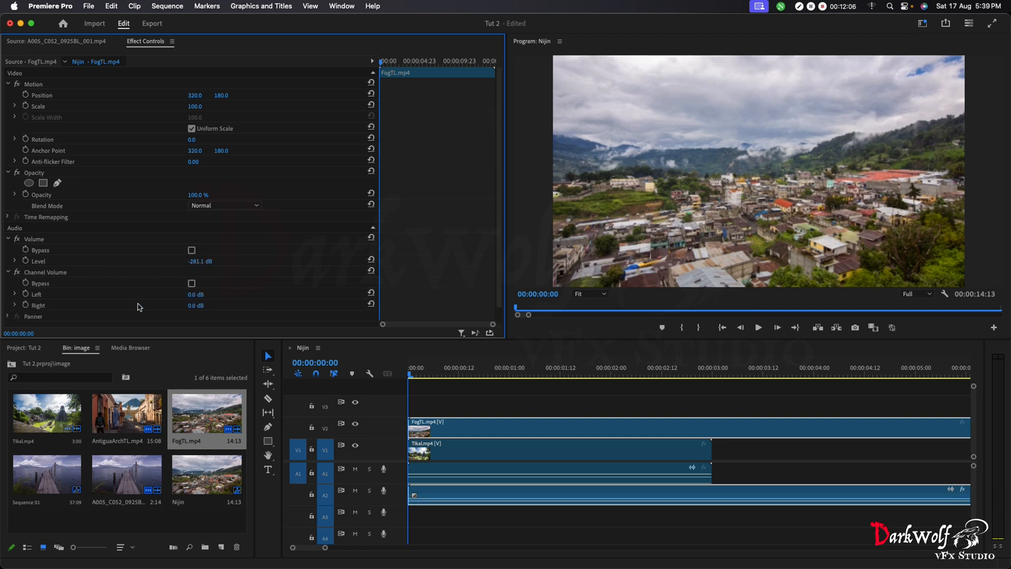
- Lower FogTL.mp4's Channel Volume to -281.1 dB for Left and -95.3 dB for Right, and expand the Panner settings
left_click_drag(195, 295, 132, 294)
left_click(7, 316)
scroll(74, 298, "down", 2)
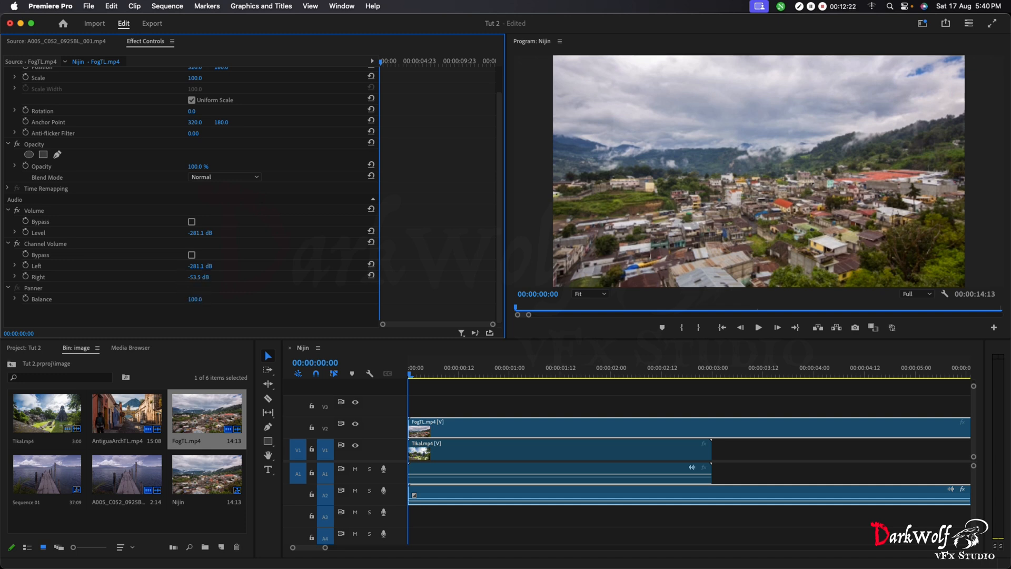
left_click_drag(199, 277, 229, 269)
- Set FogTL.mp4's Panner Balance to 29.0 and show its slider
left_click_drag(195, 299, 16, 303)
left_click(15, 299)
scroll(256, 271, "down", 1)
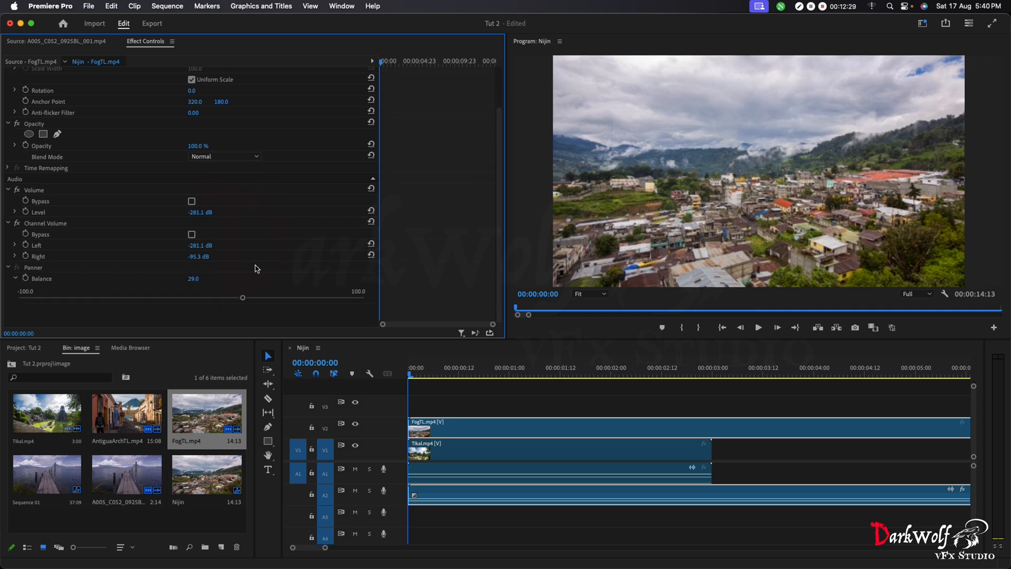
scroll(256, 269, "up", 2)
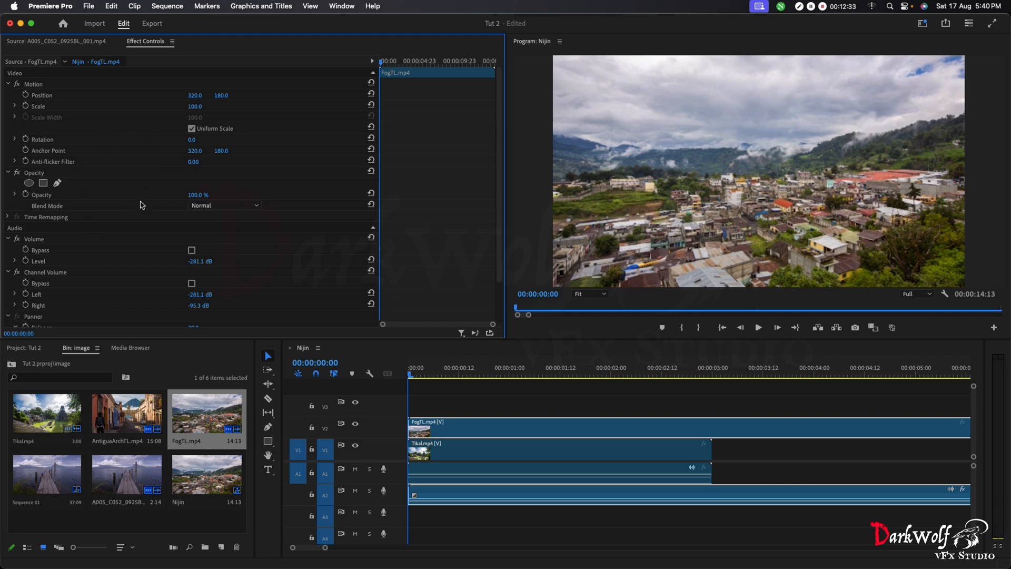
- Trim the end of FogTL.mp4 on V2 to 00:00:03:00, level with the end of Tikal.mp4, and start playback
left_click(578, 403)
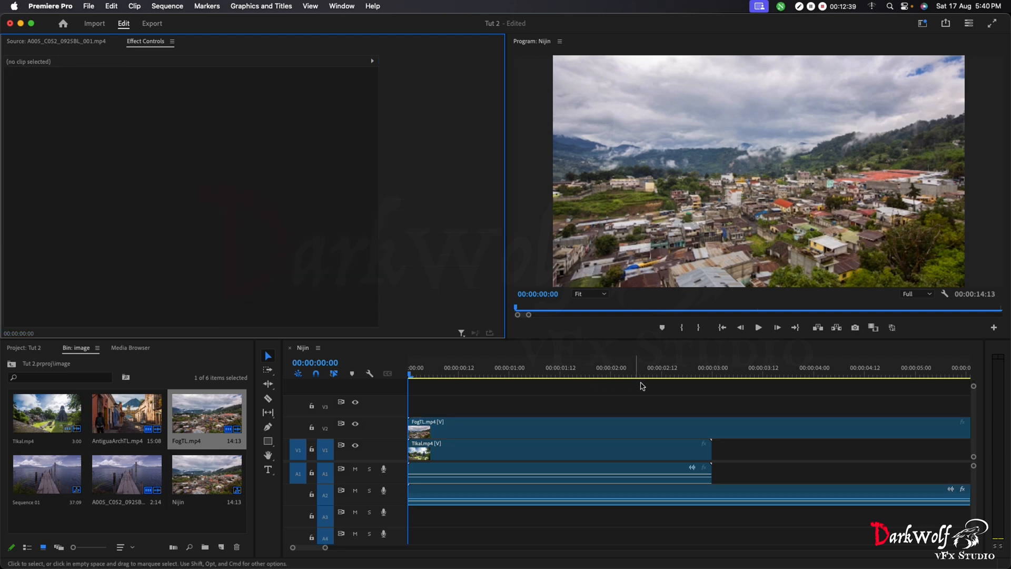
left_click(710, 377)
left_click(722, 433)
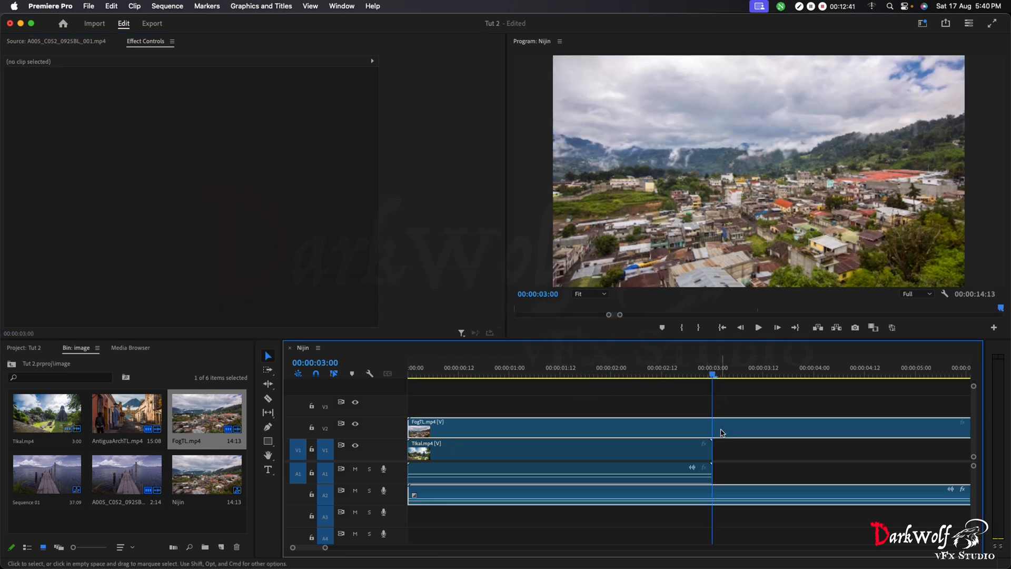
key("e")
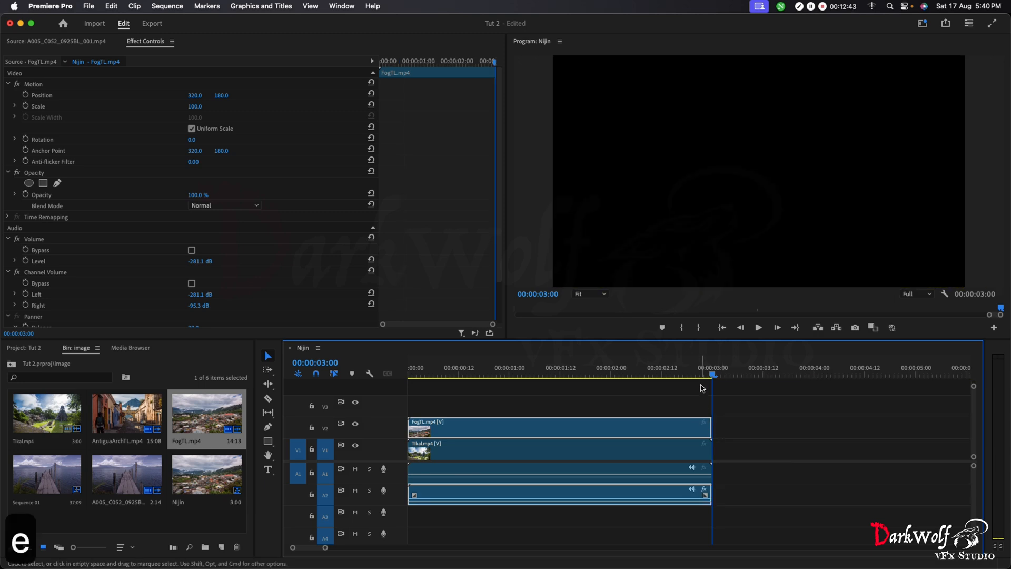
key("space")
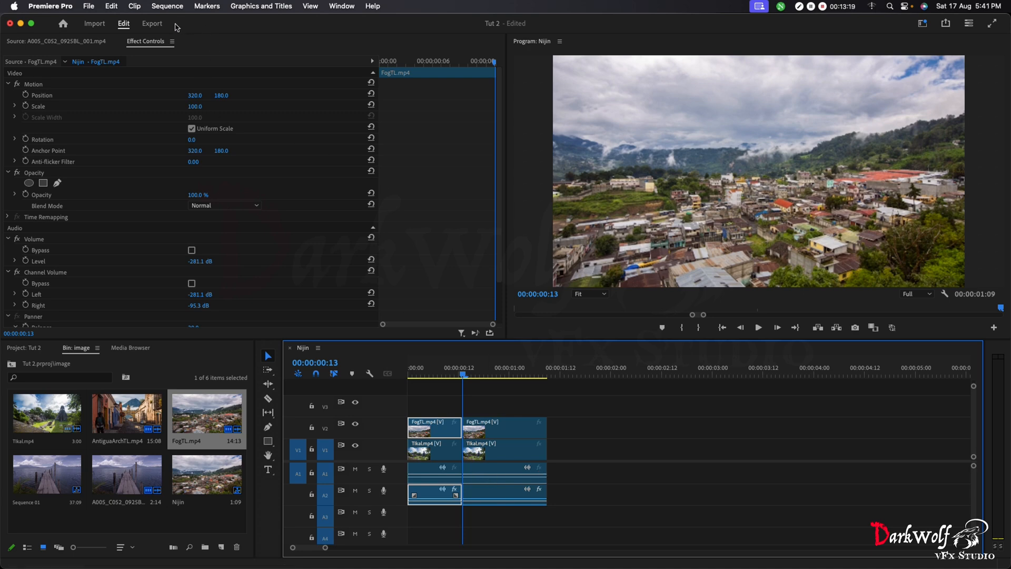
- Look at the Export workspace, return to editing, and choose the High Quality 1080p HD preset in Quick Export
left_click(152, 24)
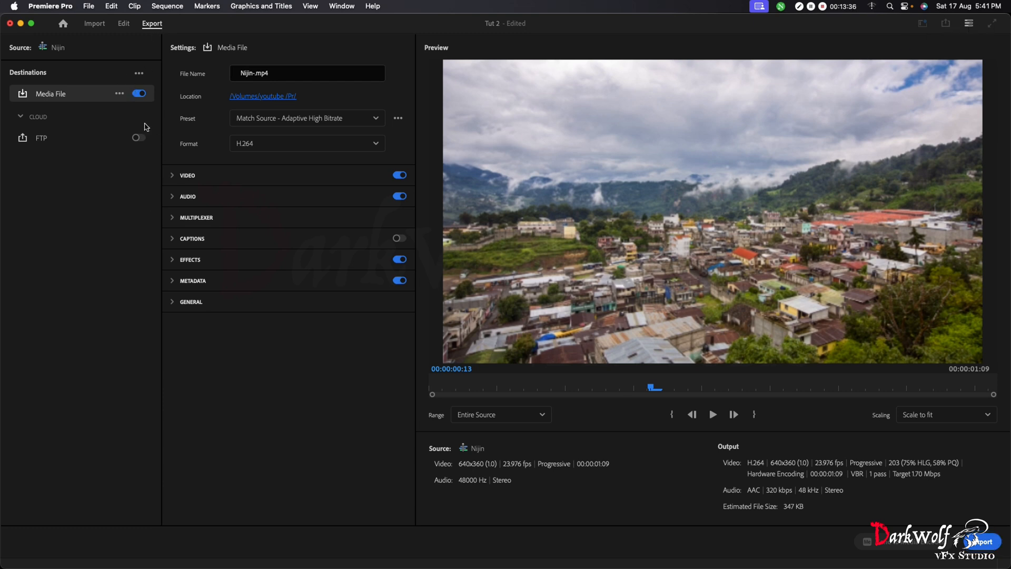
left_click(123, 24)
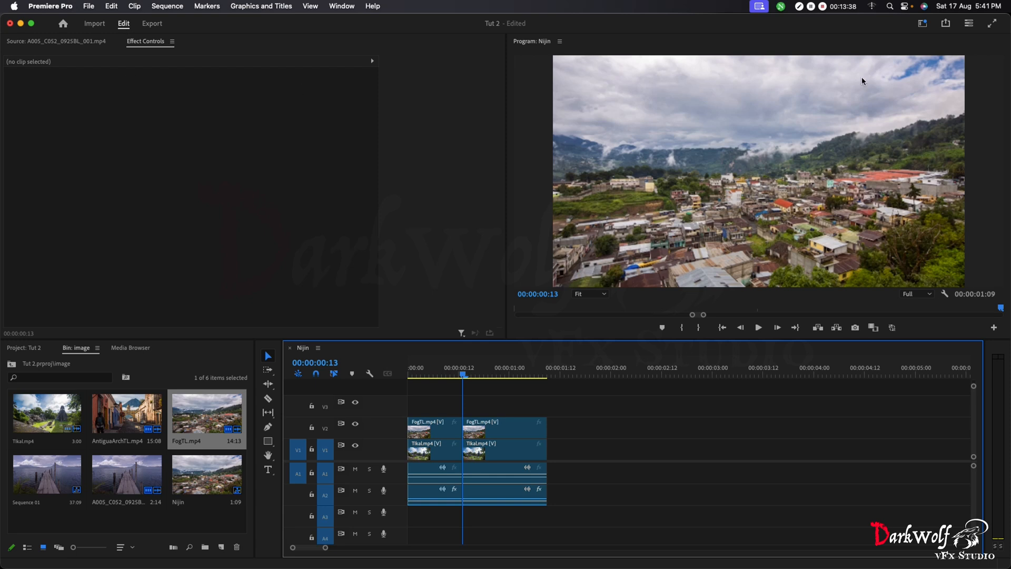
left_click(945, 24)
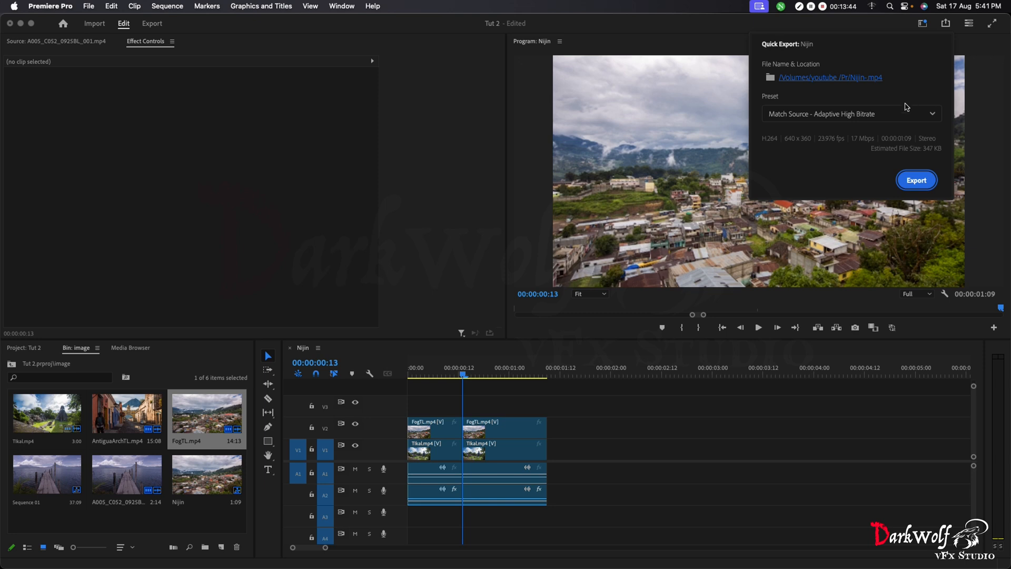
left_click(822, 113)
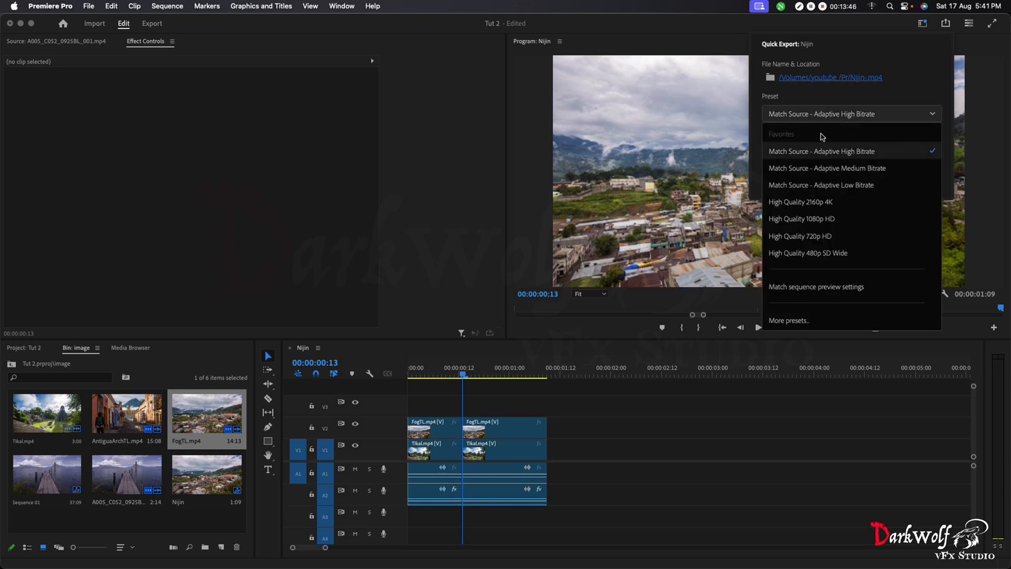
left_click(840, 220)
left_click(910, 179)
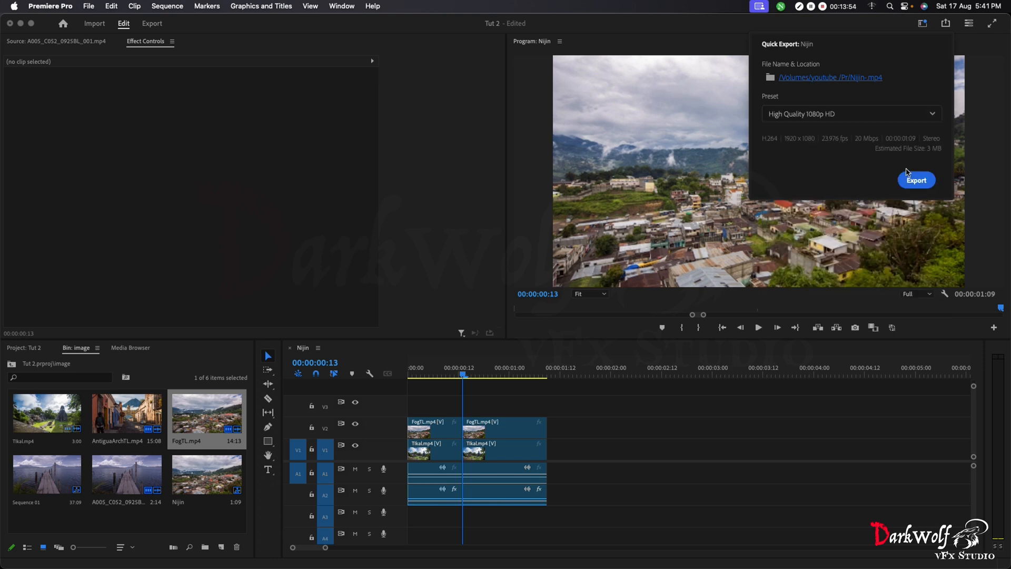
- Open the full export settings for the sequence, with the High Quality 1080p HD preset and the H.264 format
left_click(153, 23)
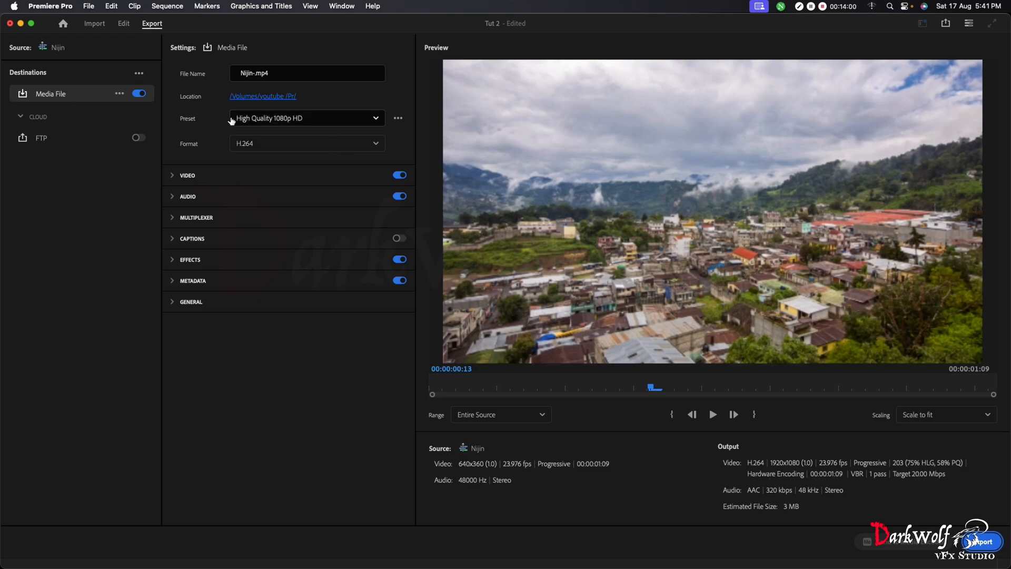
left_click(309, 121)
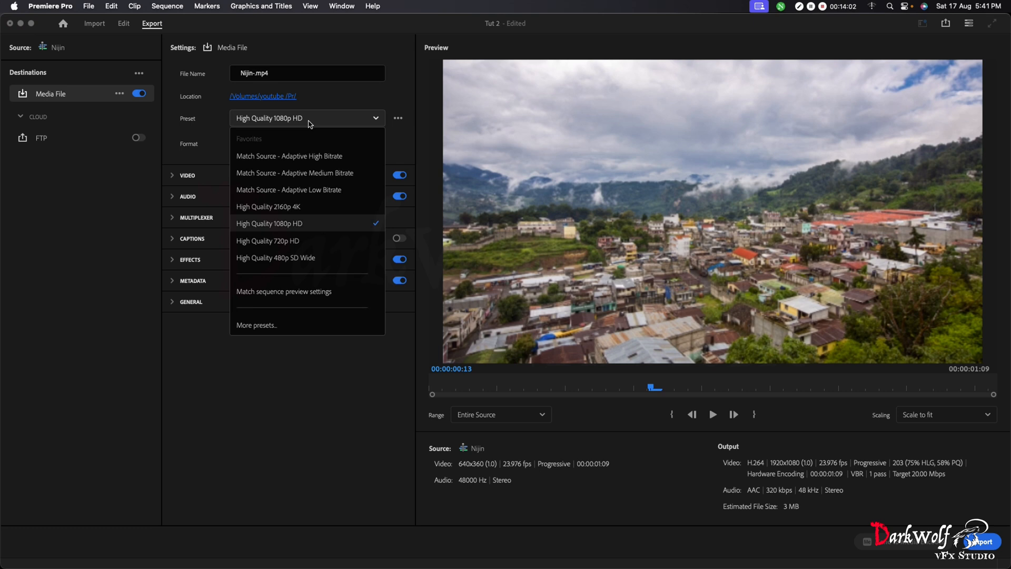
left_click(310, 230)
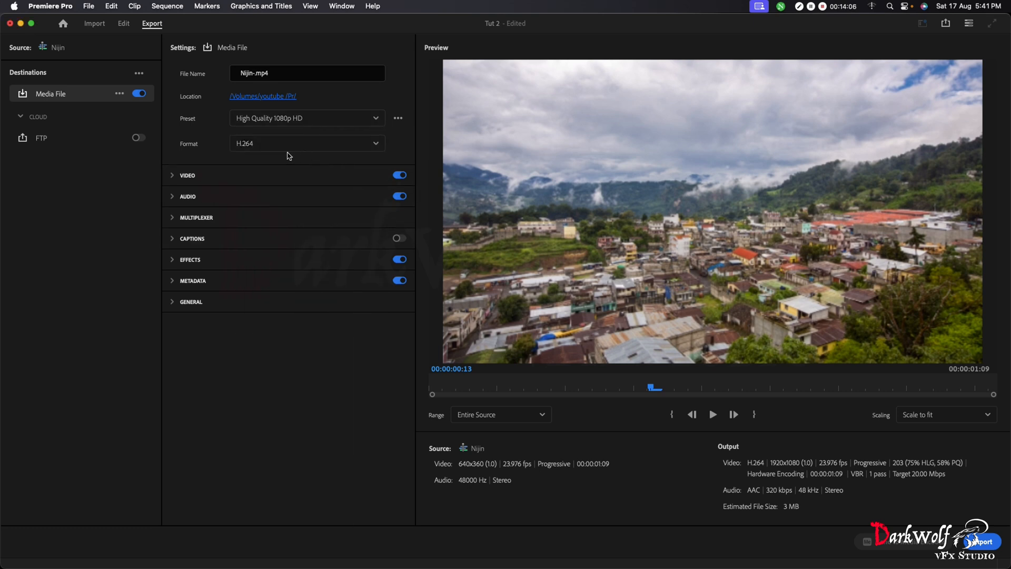
left_click(268, 149)
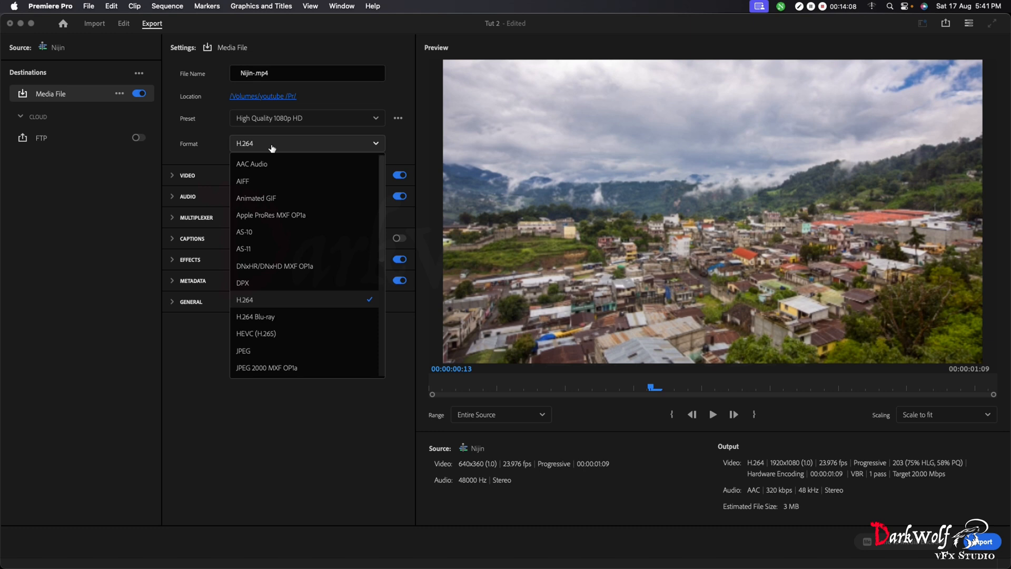
left_click(353, 298)
- Try the QuickTime export format with the Custom preset, and switch the format back to H.264
left_click(258, 145)
scroll(291, 235, "down", 1)
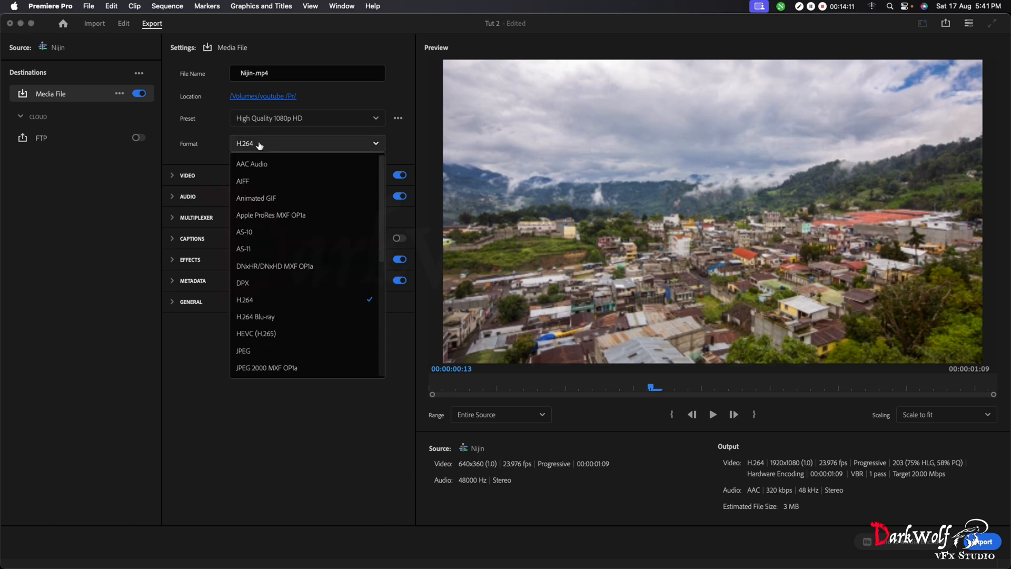
scroll(327, 298, "down", 9)
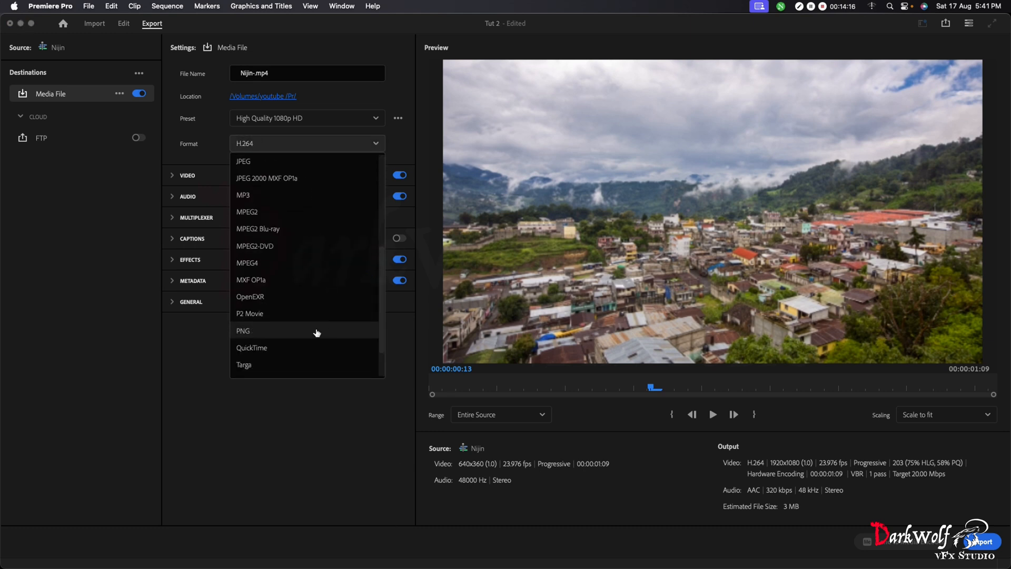
left_click(300, 347)
left_click(300, 118)
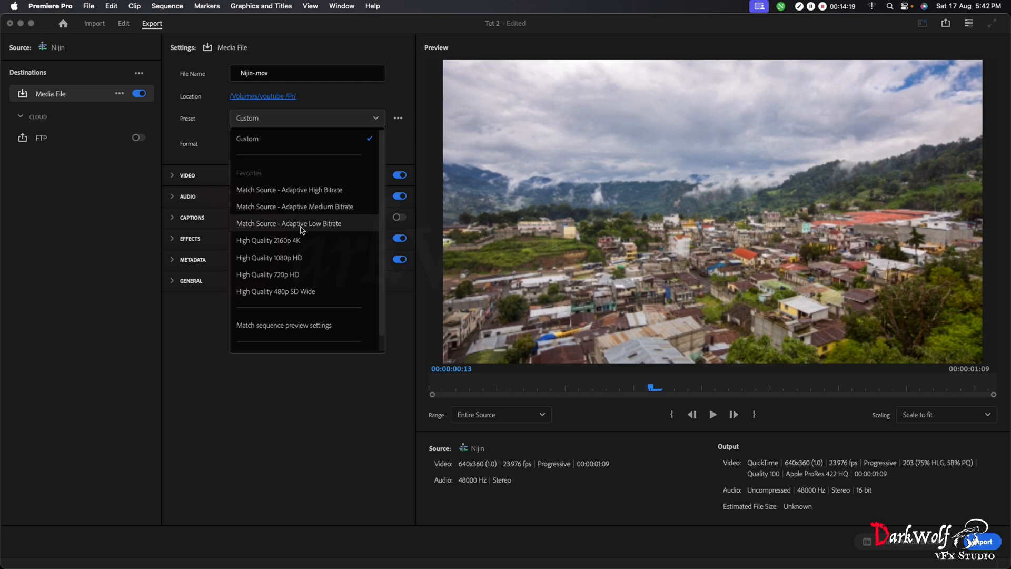
left_click(266, 139)
left_click(265, 144)
scroll(284, 217, "down", 4)
scroll(285, 217, "up", 4)
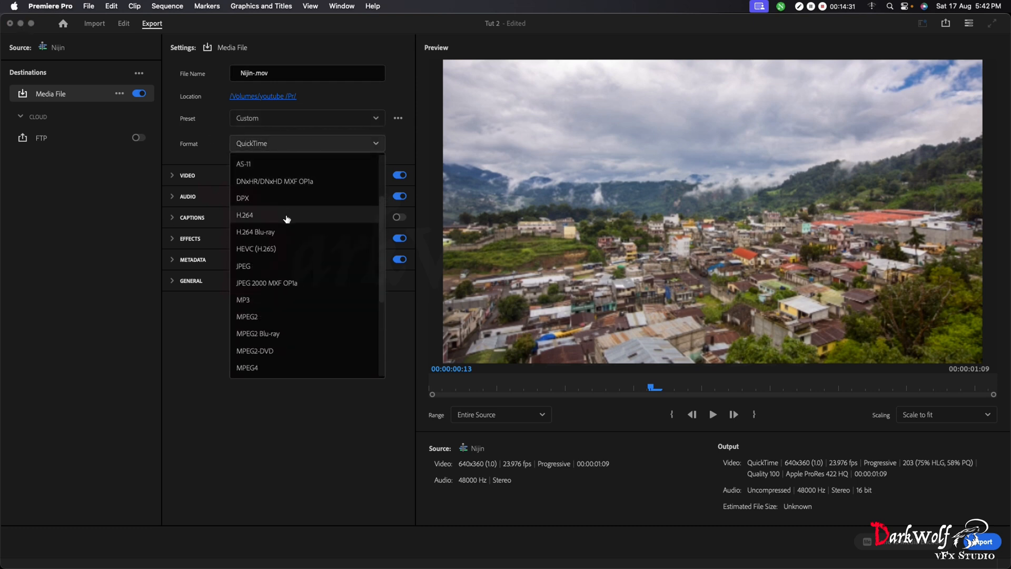
left_click(288, 216)
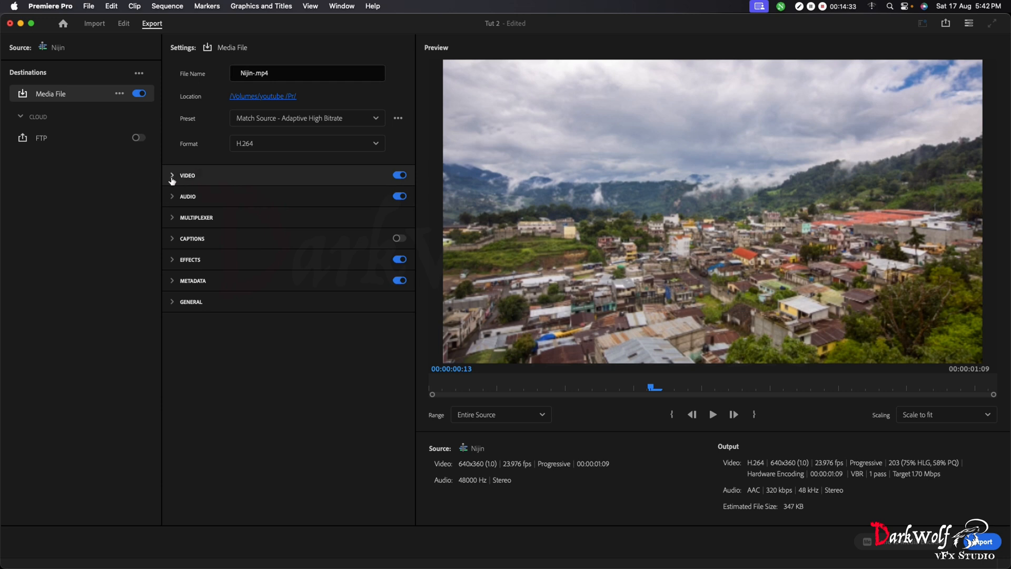
- In the Video export settings, unlink the frame size from the source and set it to Full HD (1920 x 1080)
left_click(171, 179)
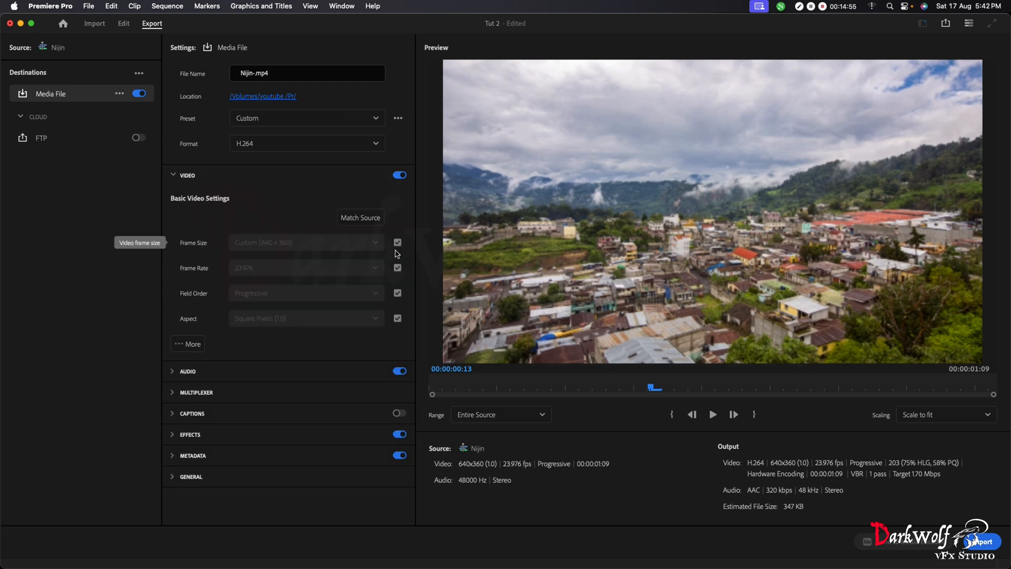
left_click(397, 244)
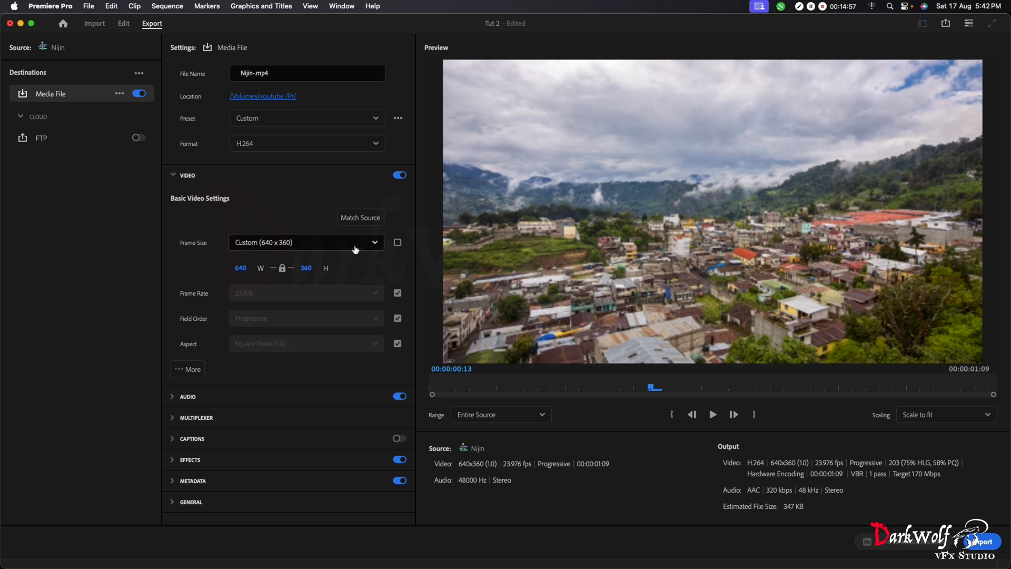
left_click(257, 242)
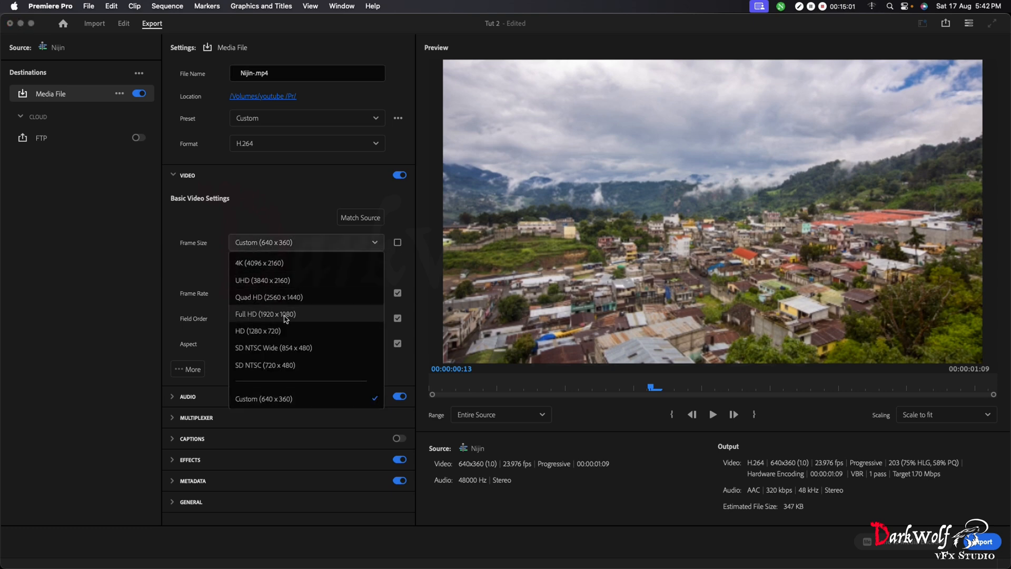
left_click(285, 316)
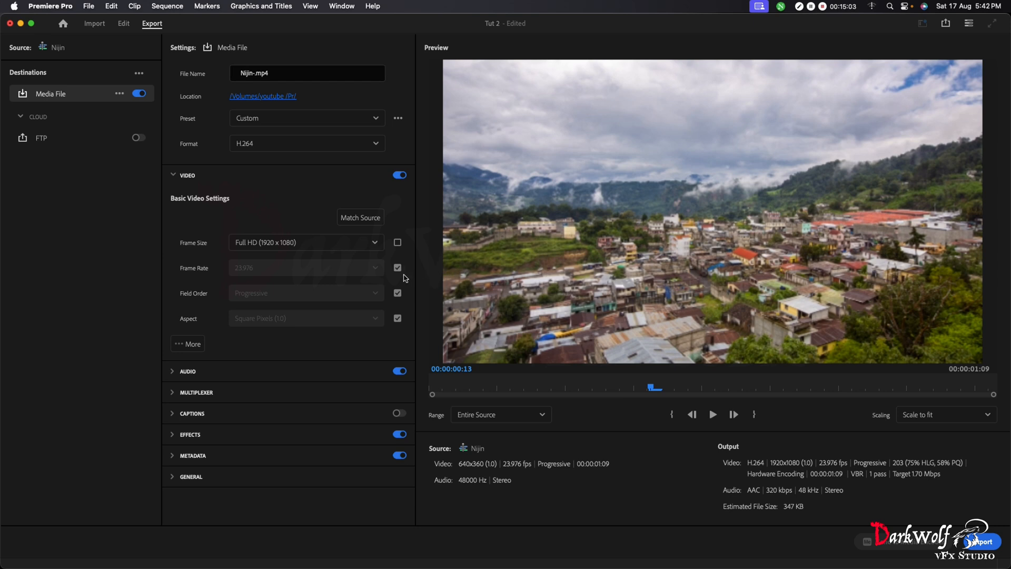
- Unlink the frame rate from the source, keep it at 23.976, and collapse the Video settings
left_click(398, 267)
left_click(375, 269)
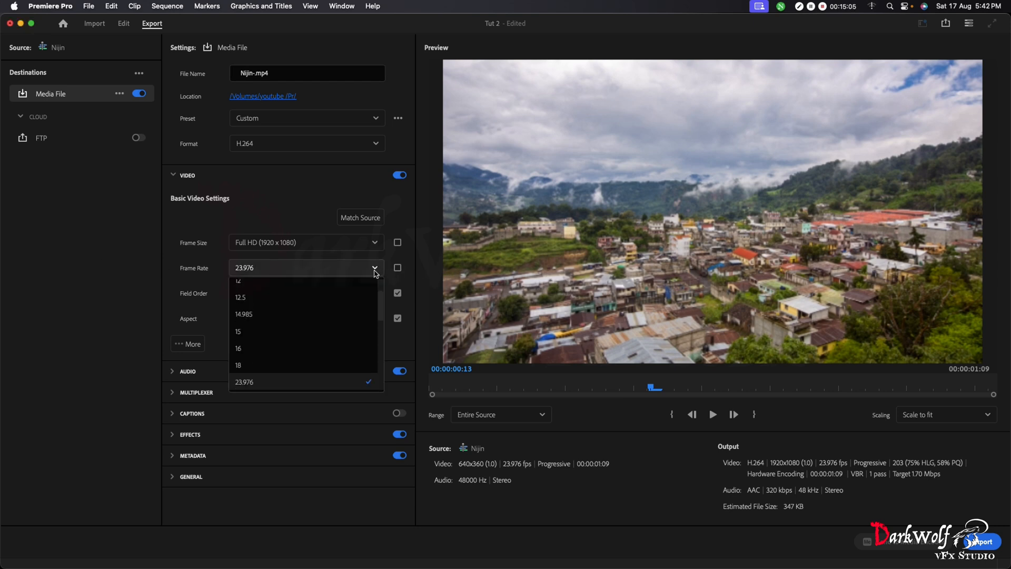
left_click(375, 269)
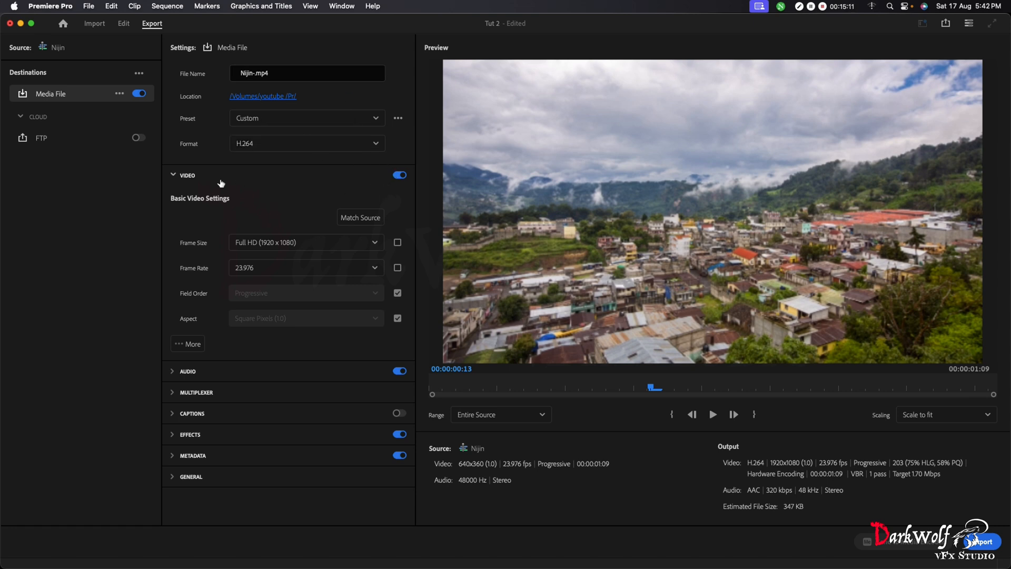
left_click(173, 176)
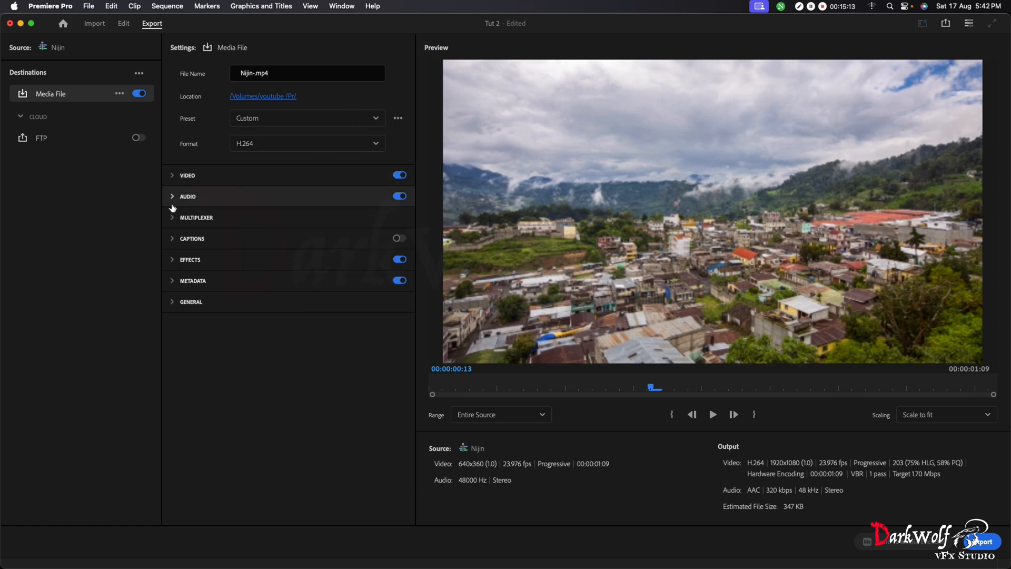
- Check the Audio export settings and export the sequence as an H.264 MP4 file
left_click(172, 207)
left_click(176, 197)
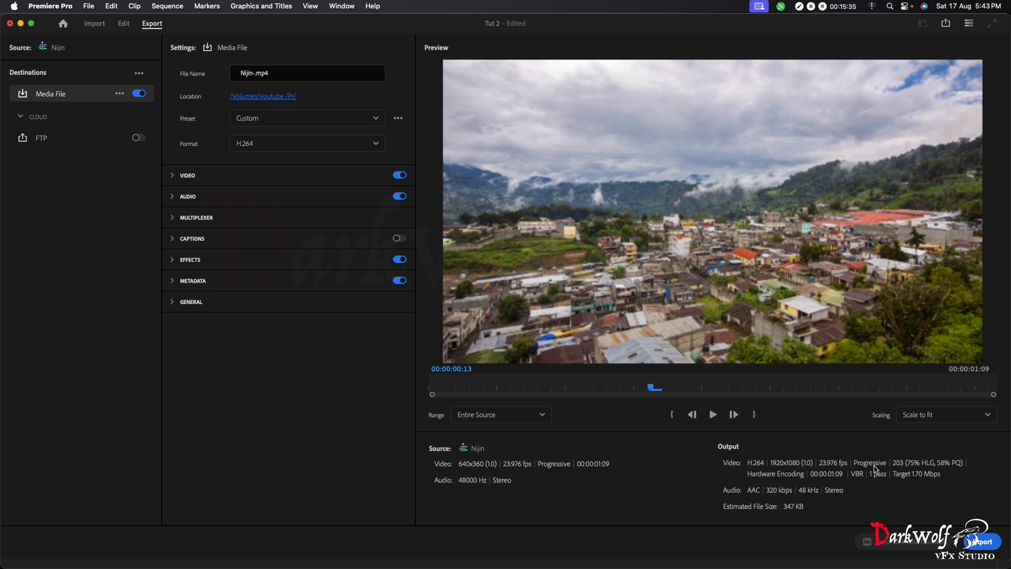
left_click(989, 546)
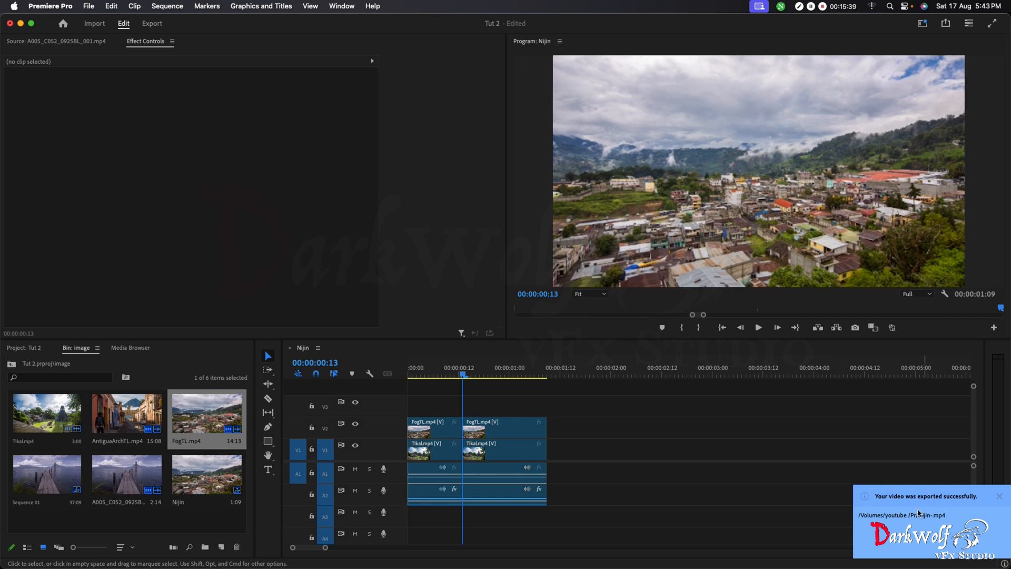
- View the export event's details to find the saved file's location, and close the details
left_click(920, 527)
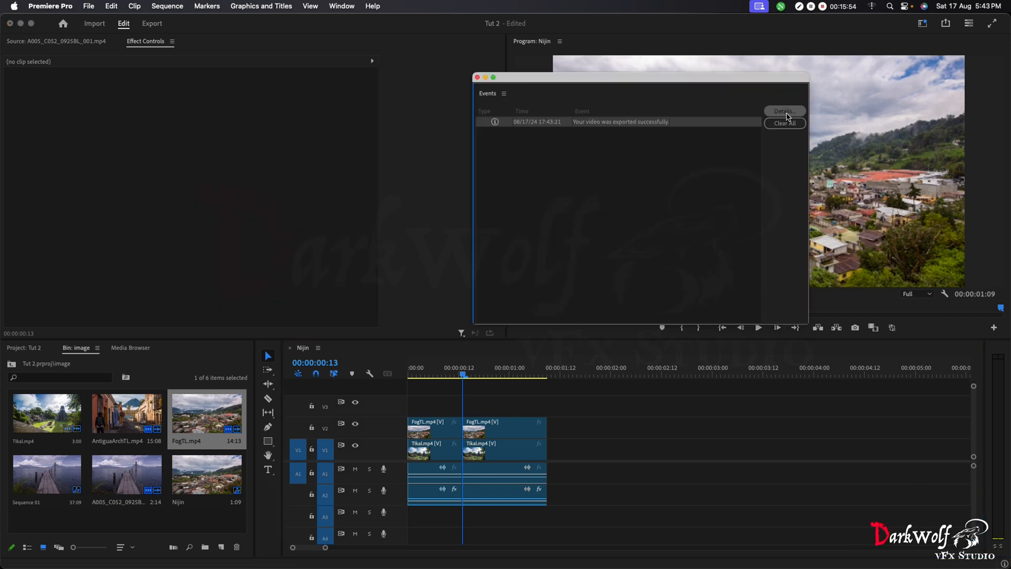
left_click(787, 114)
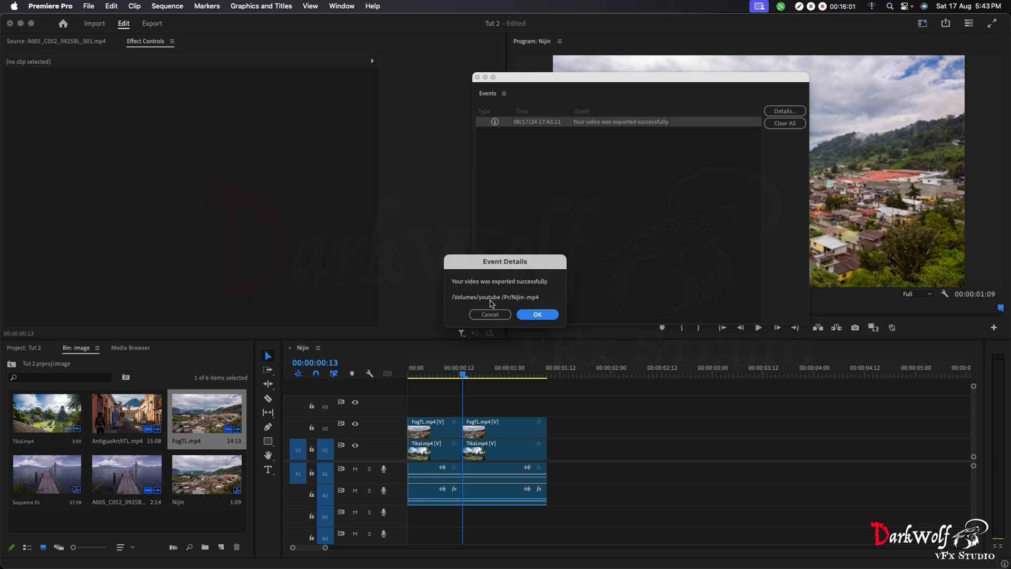
left_click(537, 315)
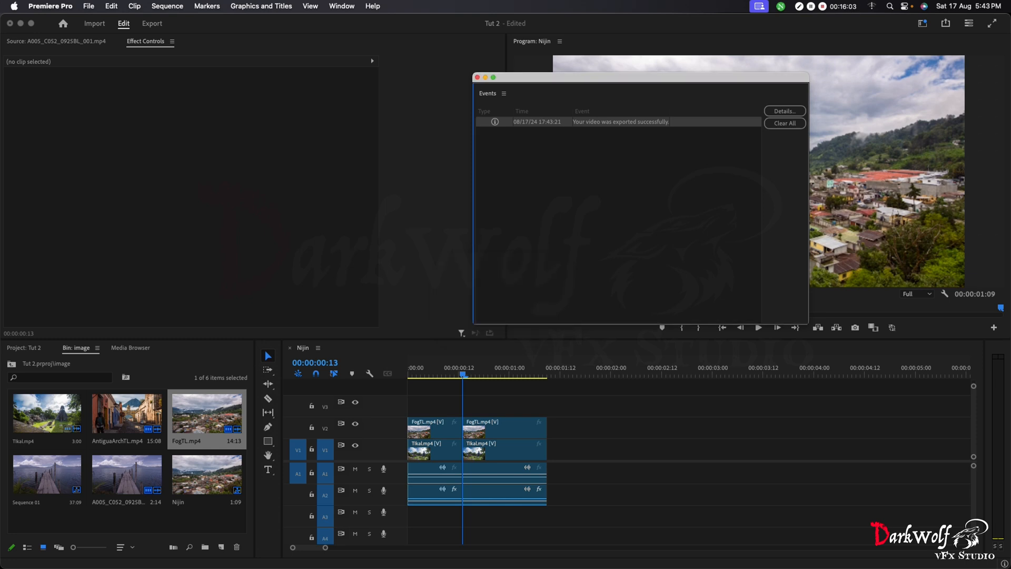
- Switch to Finder and open the Pr folder on the youtube volume
key("super+Tab")
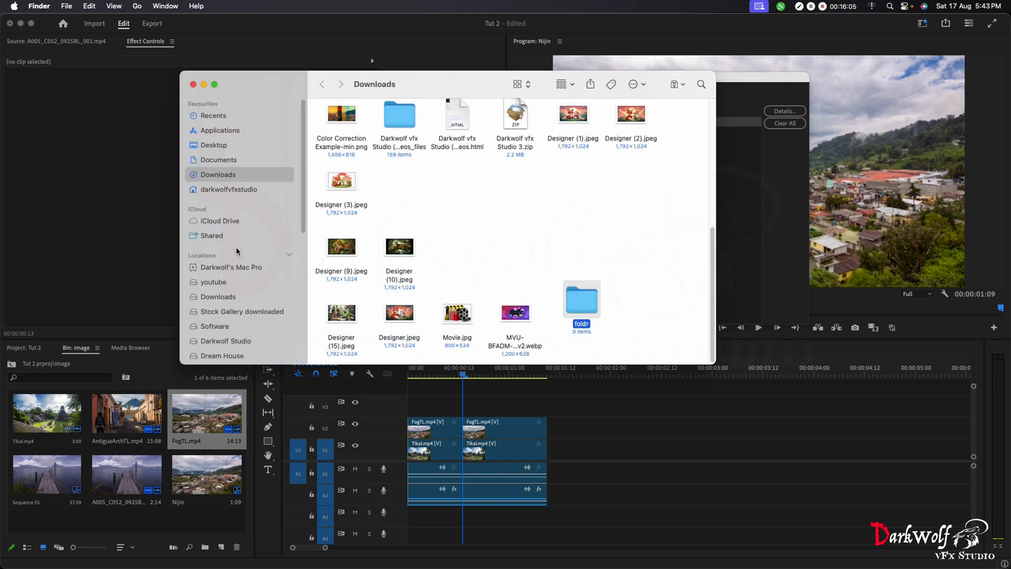
left_click(224, 280)
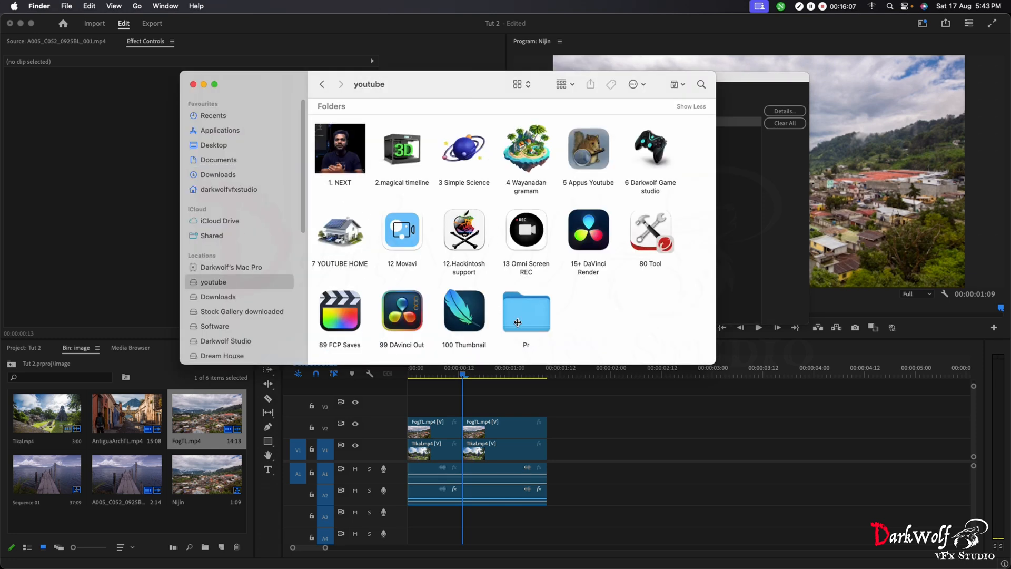
double_click(517, 326)
- Play the exported MP4 in a Quick Look preview, and close the preview and the Finder window
left_click(413, 131)
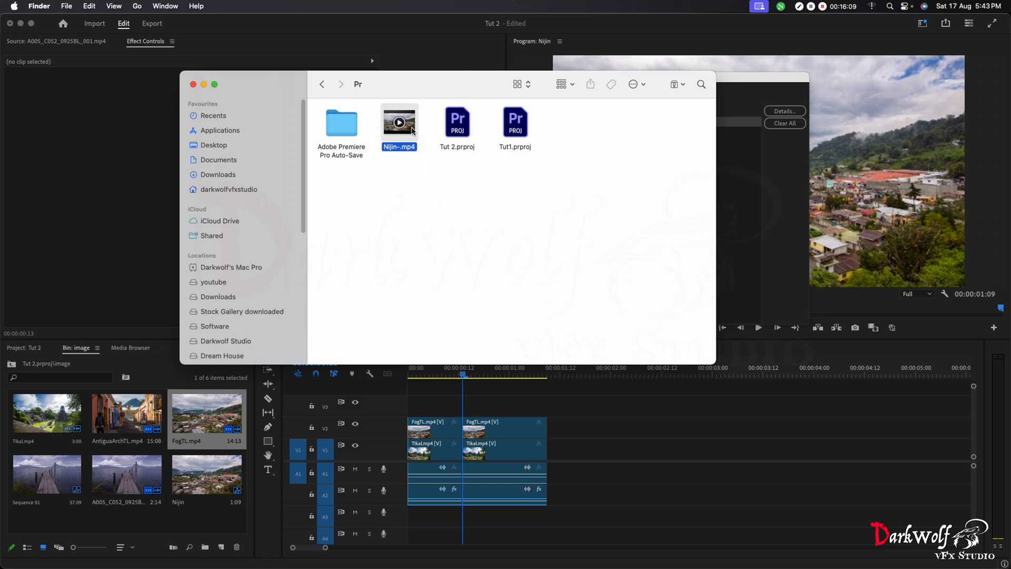
key("space")
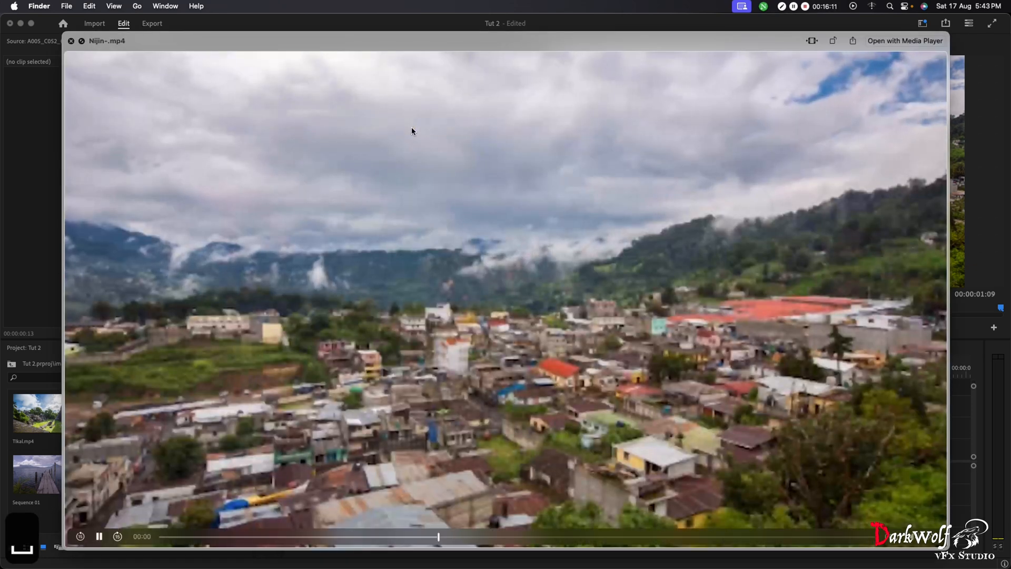
key("space")
key("space")
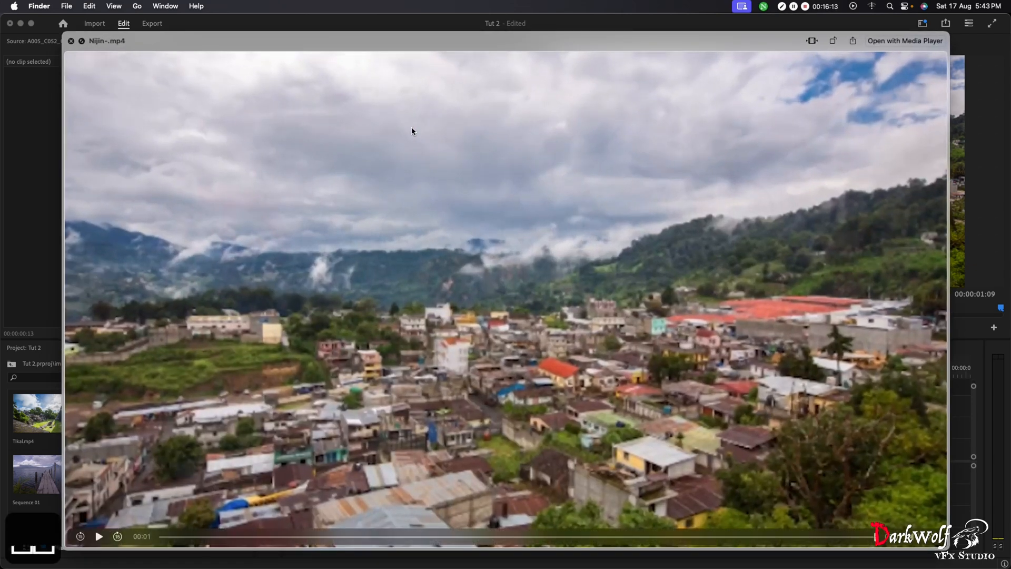
key("space")
left_click(410, 286)
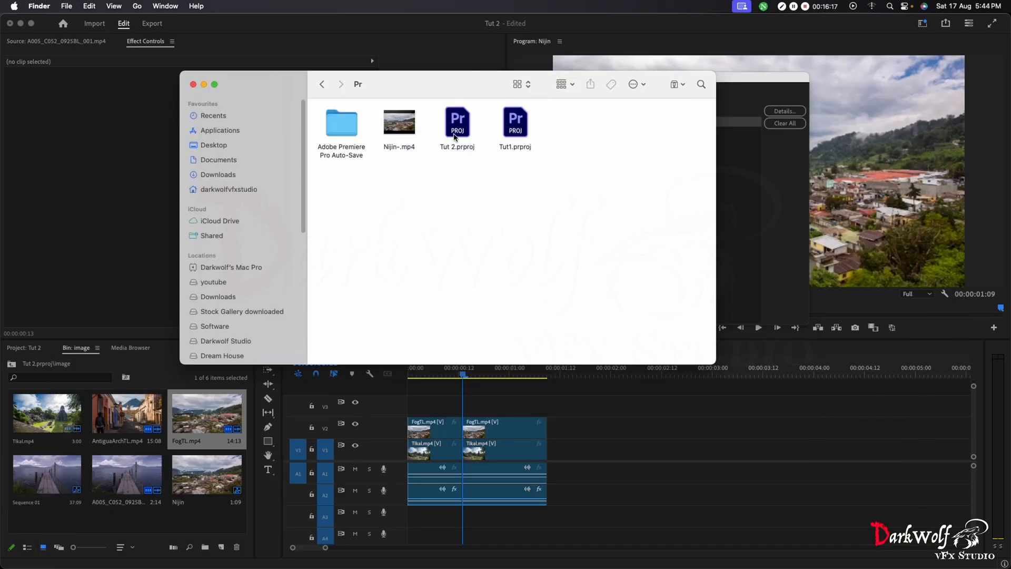
left_click(194, 85)
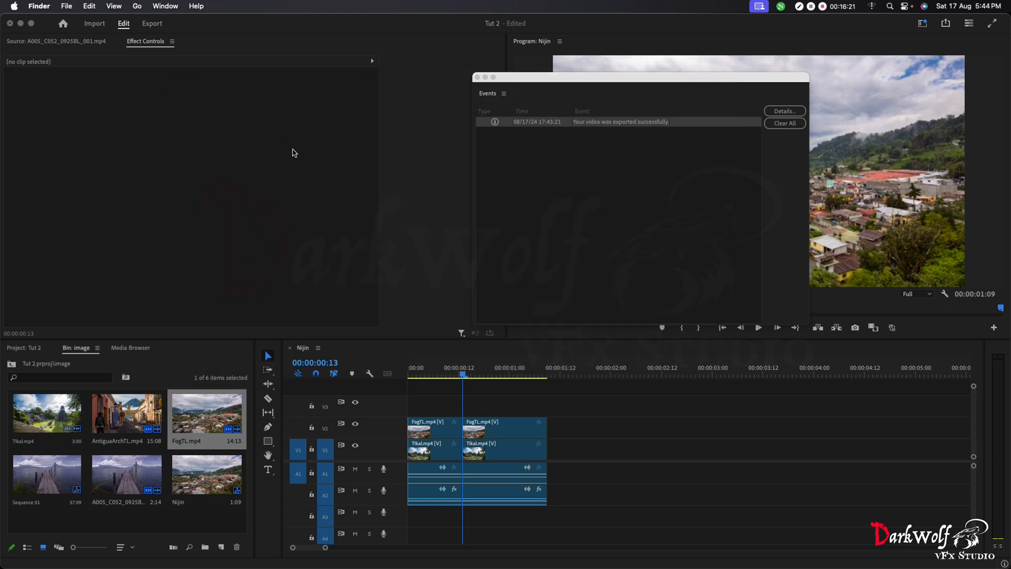